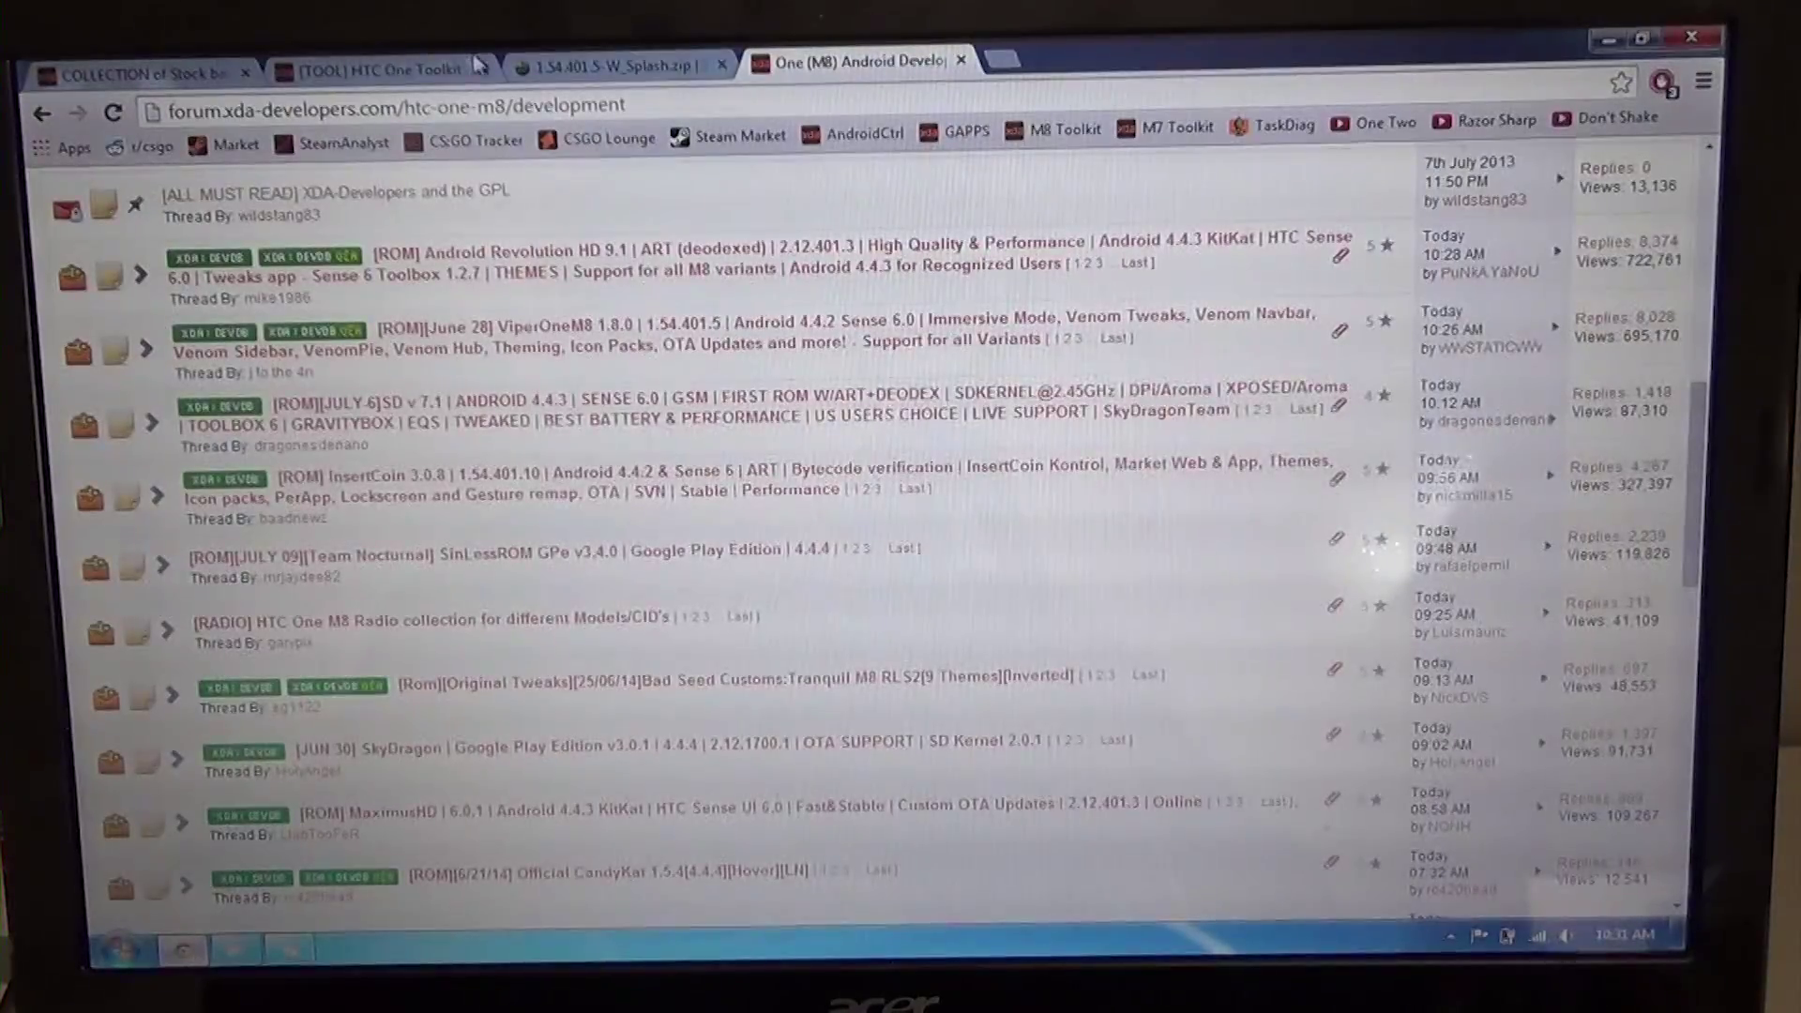
Close the M8 Android development forum tab, keeping the Splash.zip download page.
left_click(609, 62)
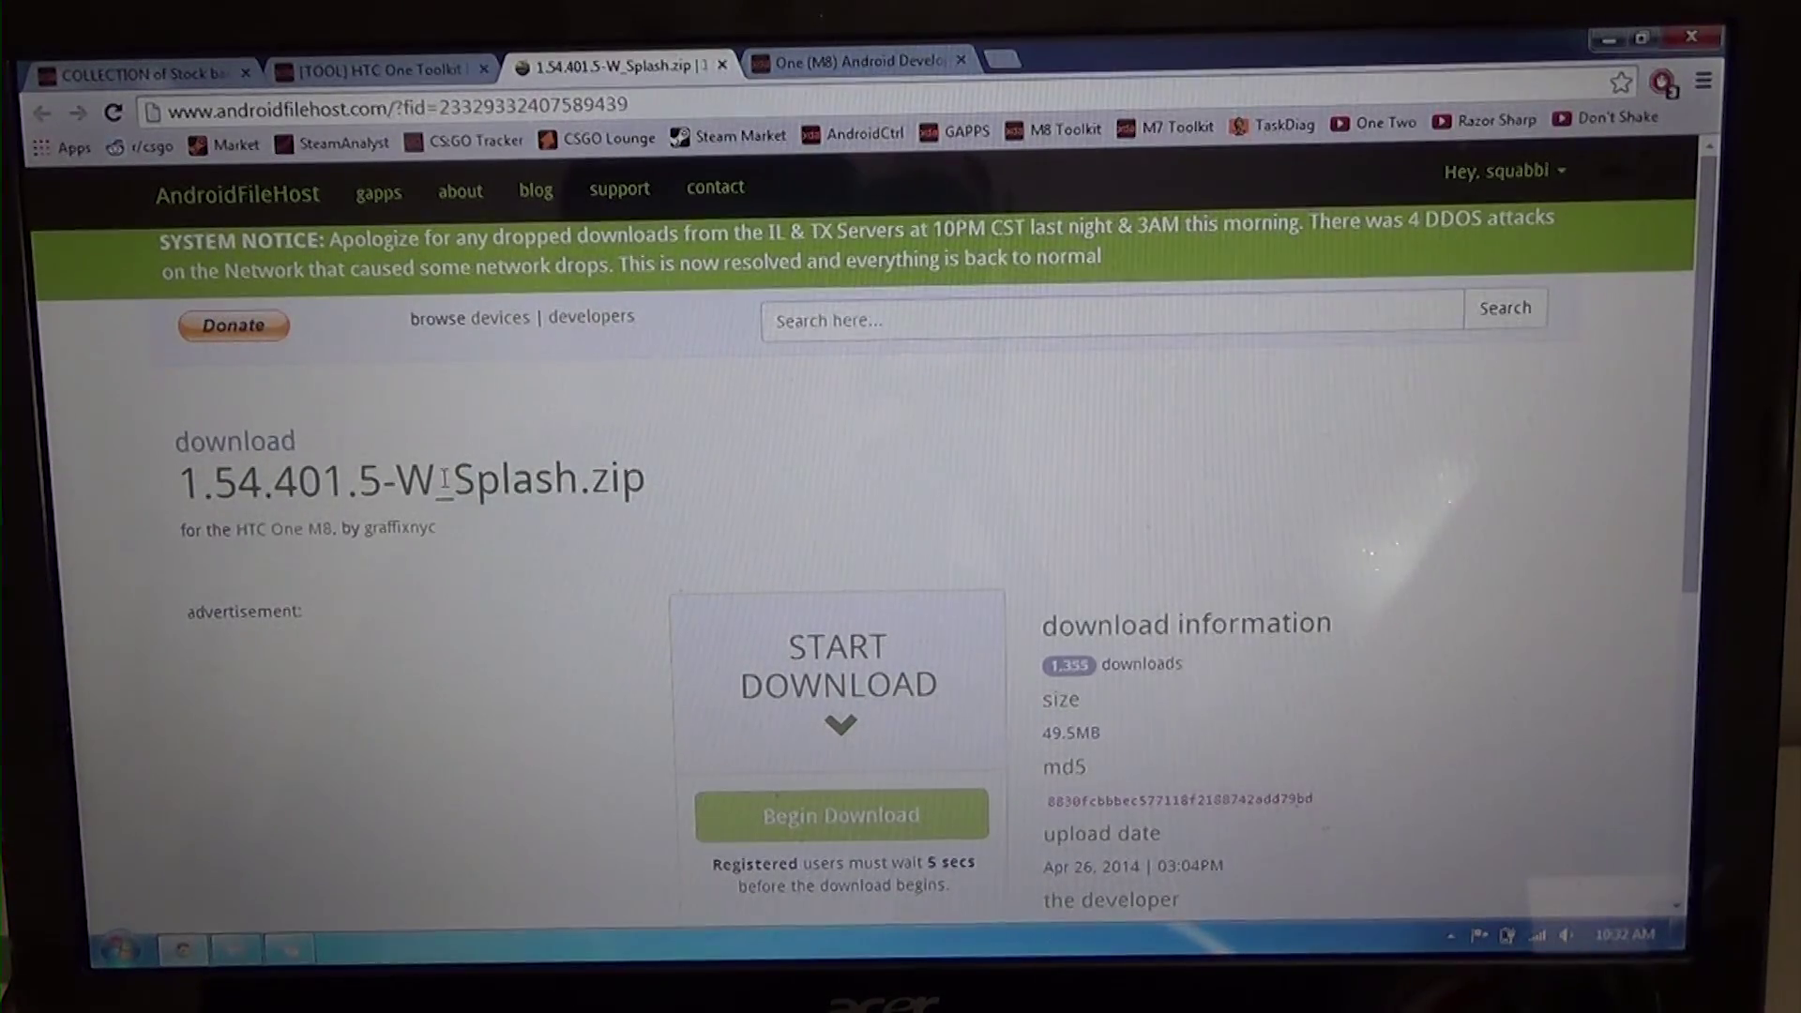
left_click(868, 64)
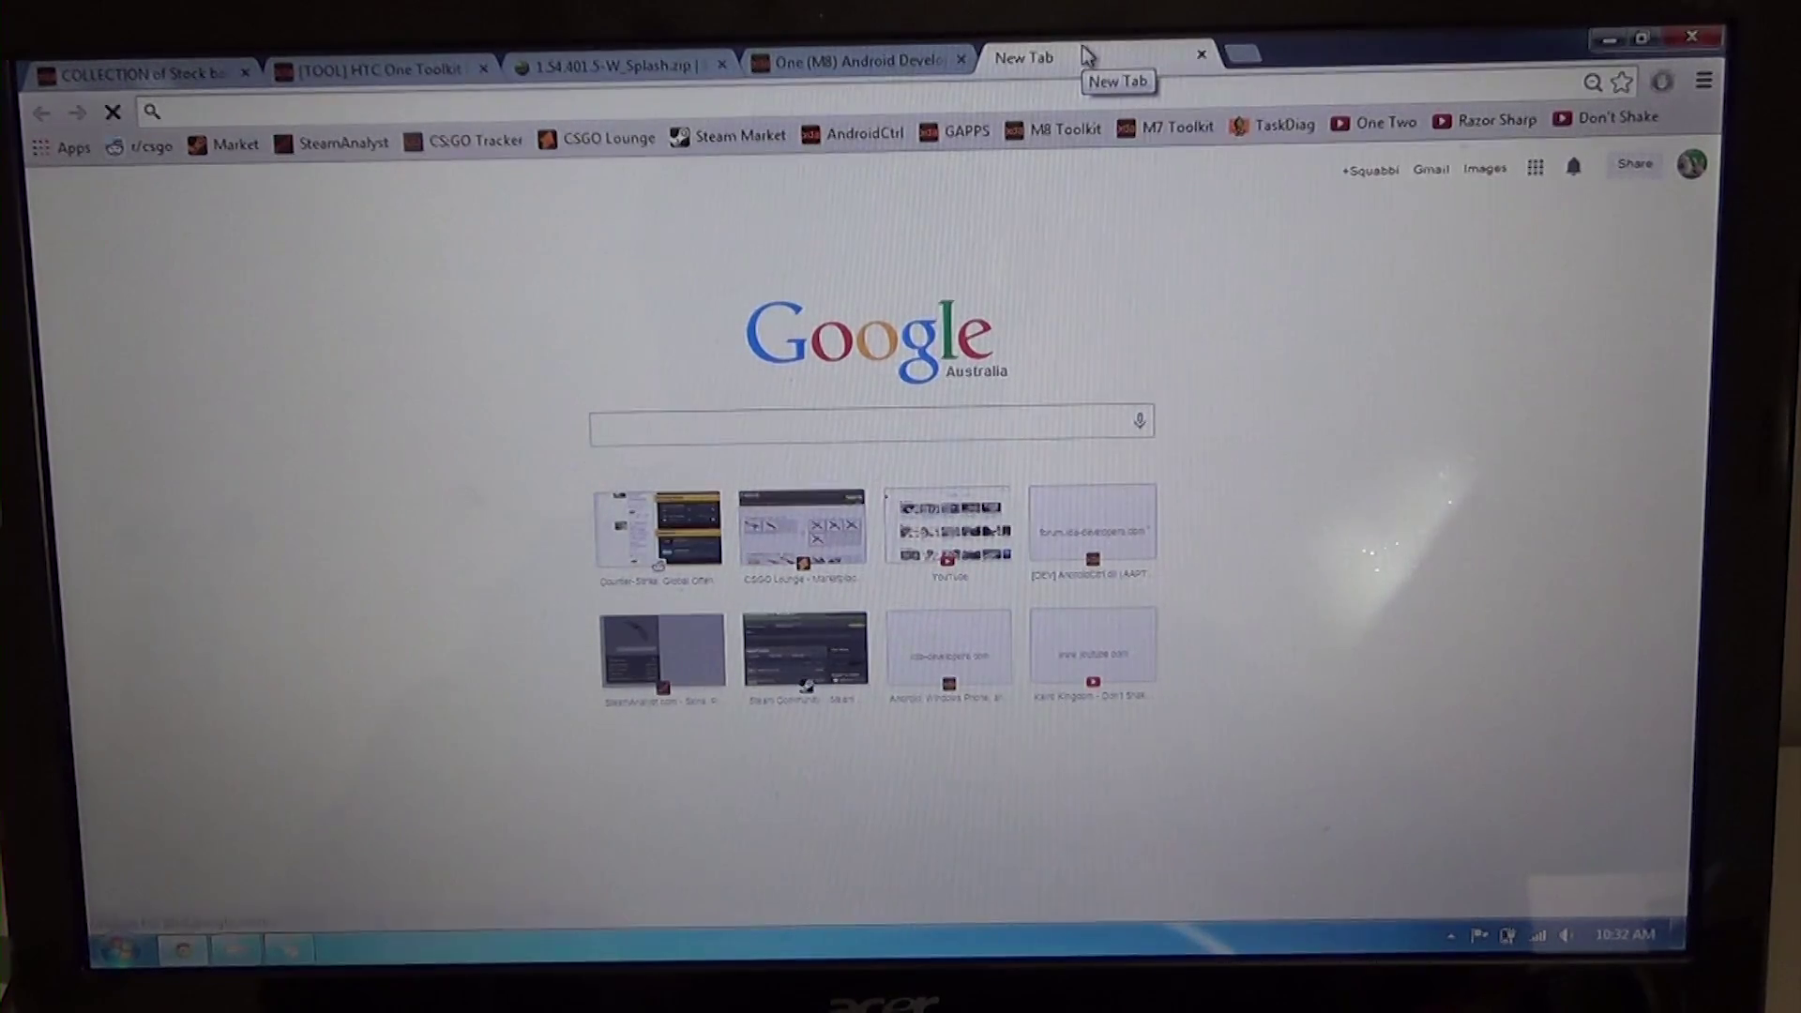
type("tw")
key("BackSpace")
key("BackSpace")
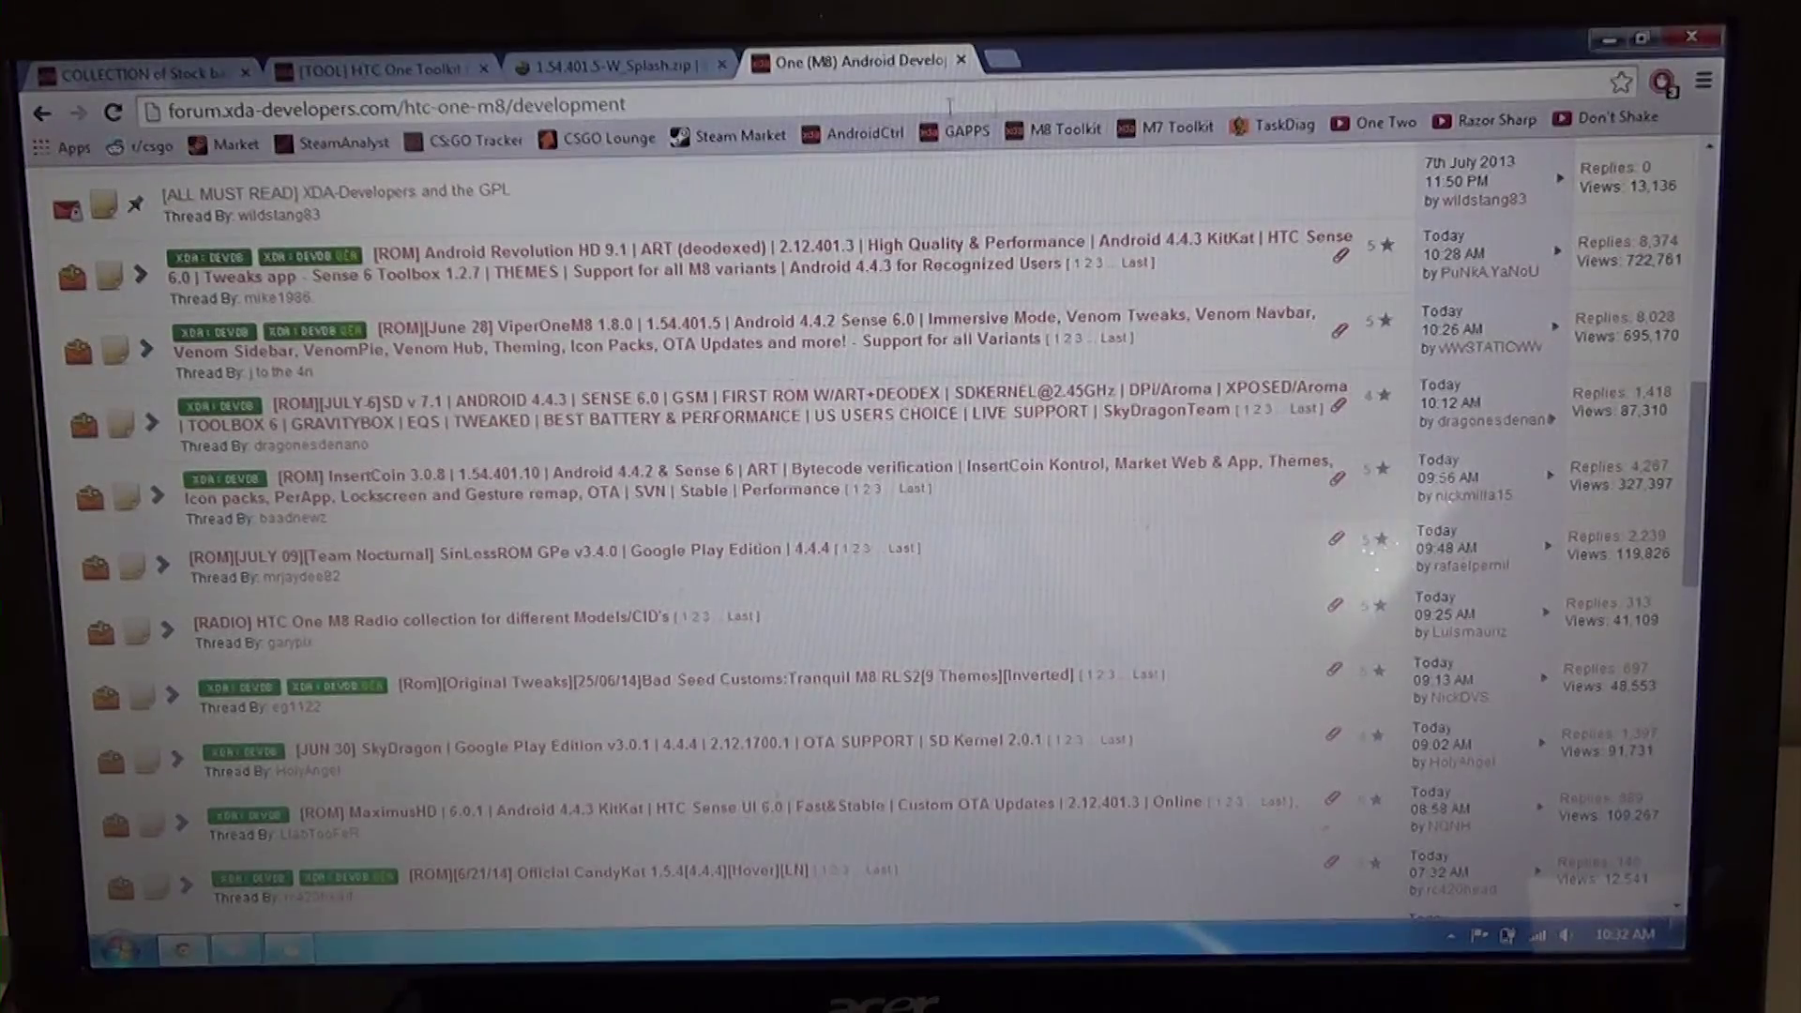
left_click(960, 62)
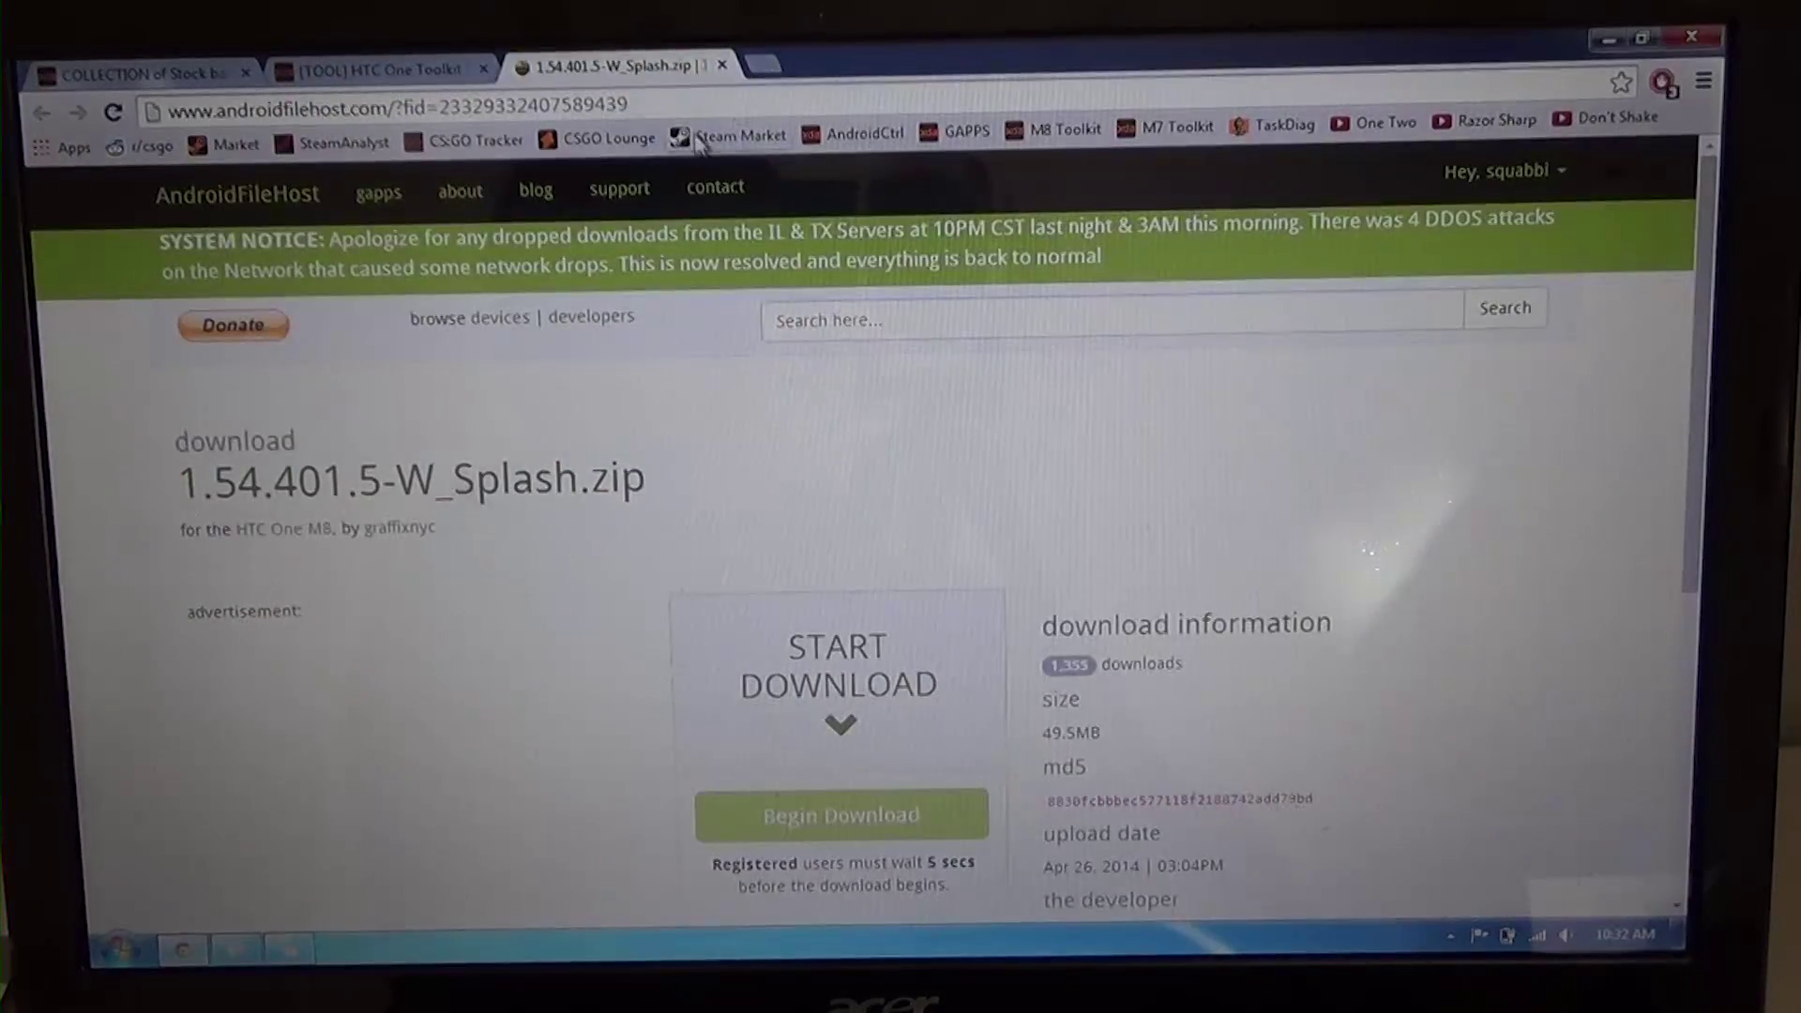
Start the 1.54.401.5-W_Splash.zip download countdown and view the HTC One Toolkit [M8] thread.
left_click(796, 690)
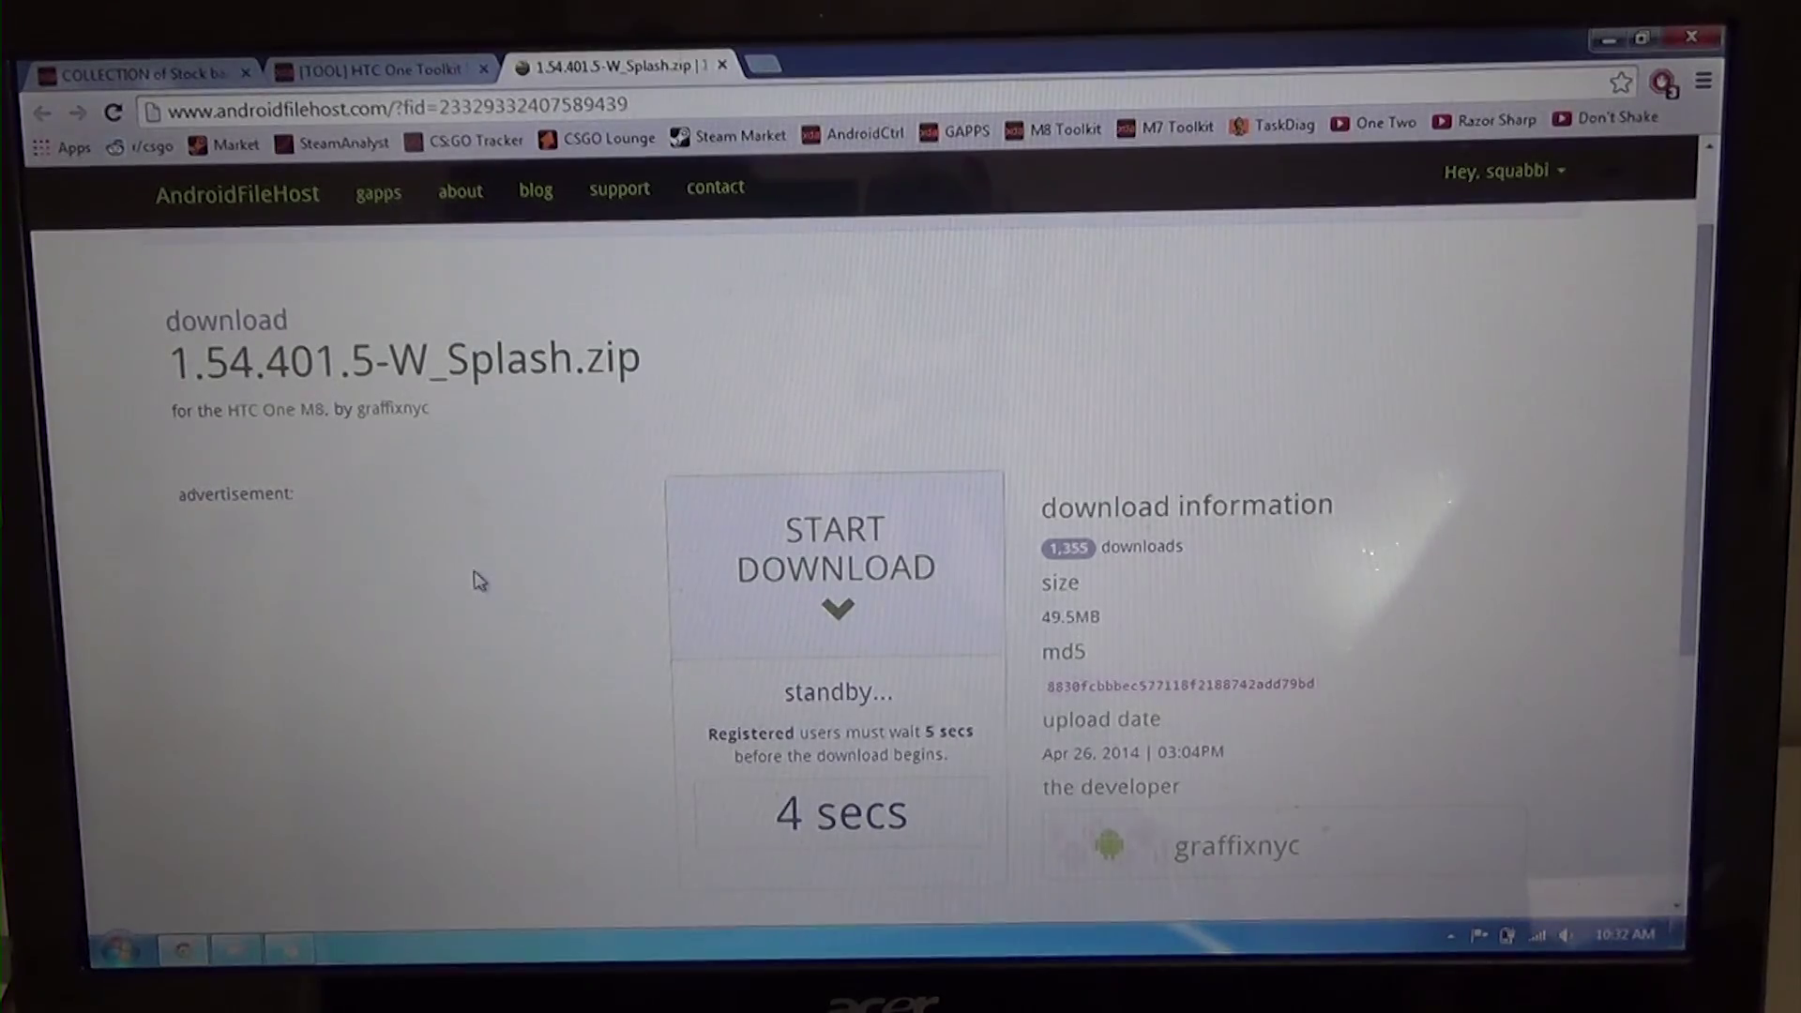
left_click(359, 66)
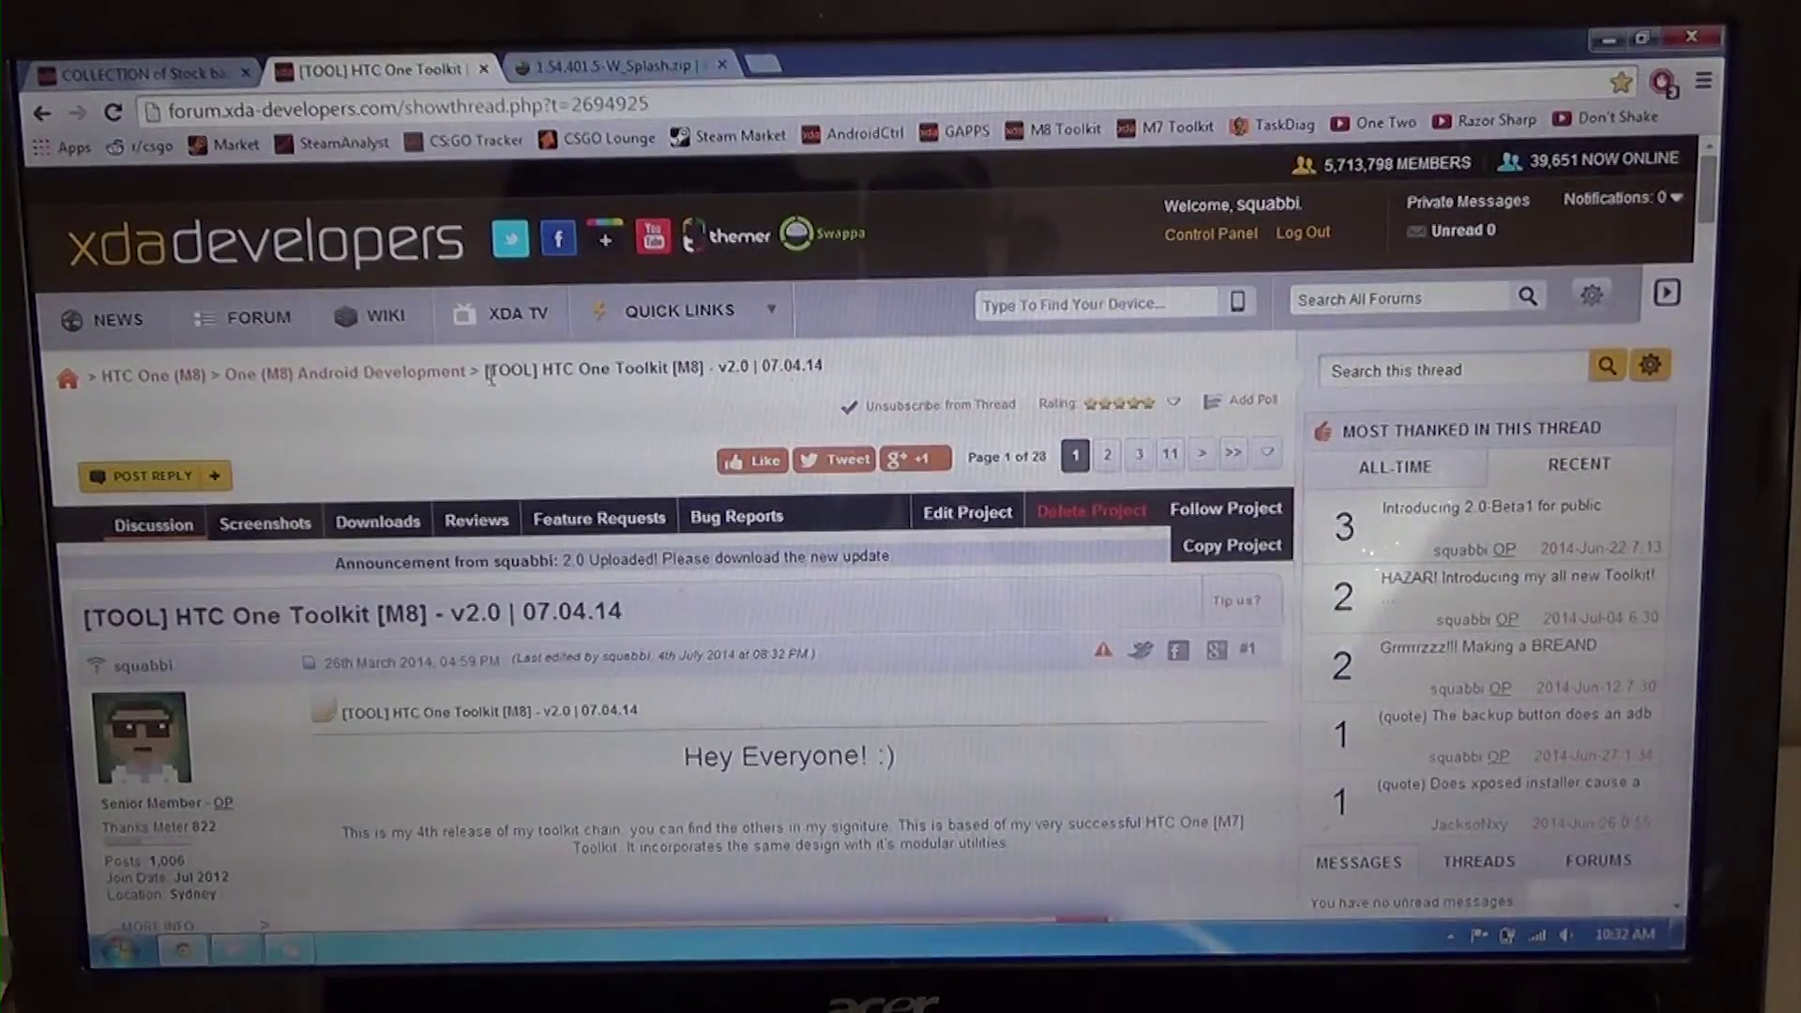
scroll(490, 373, "down", 5)
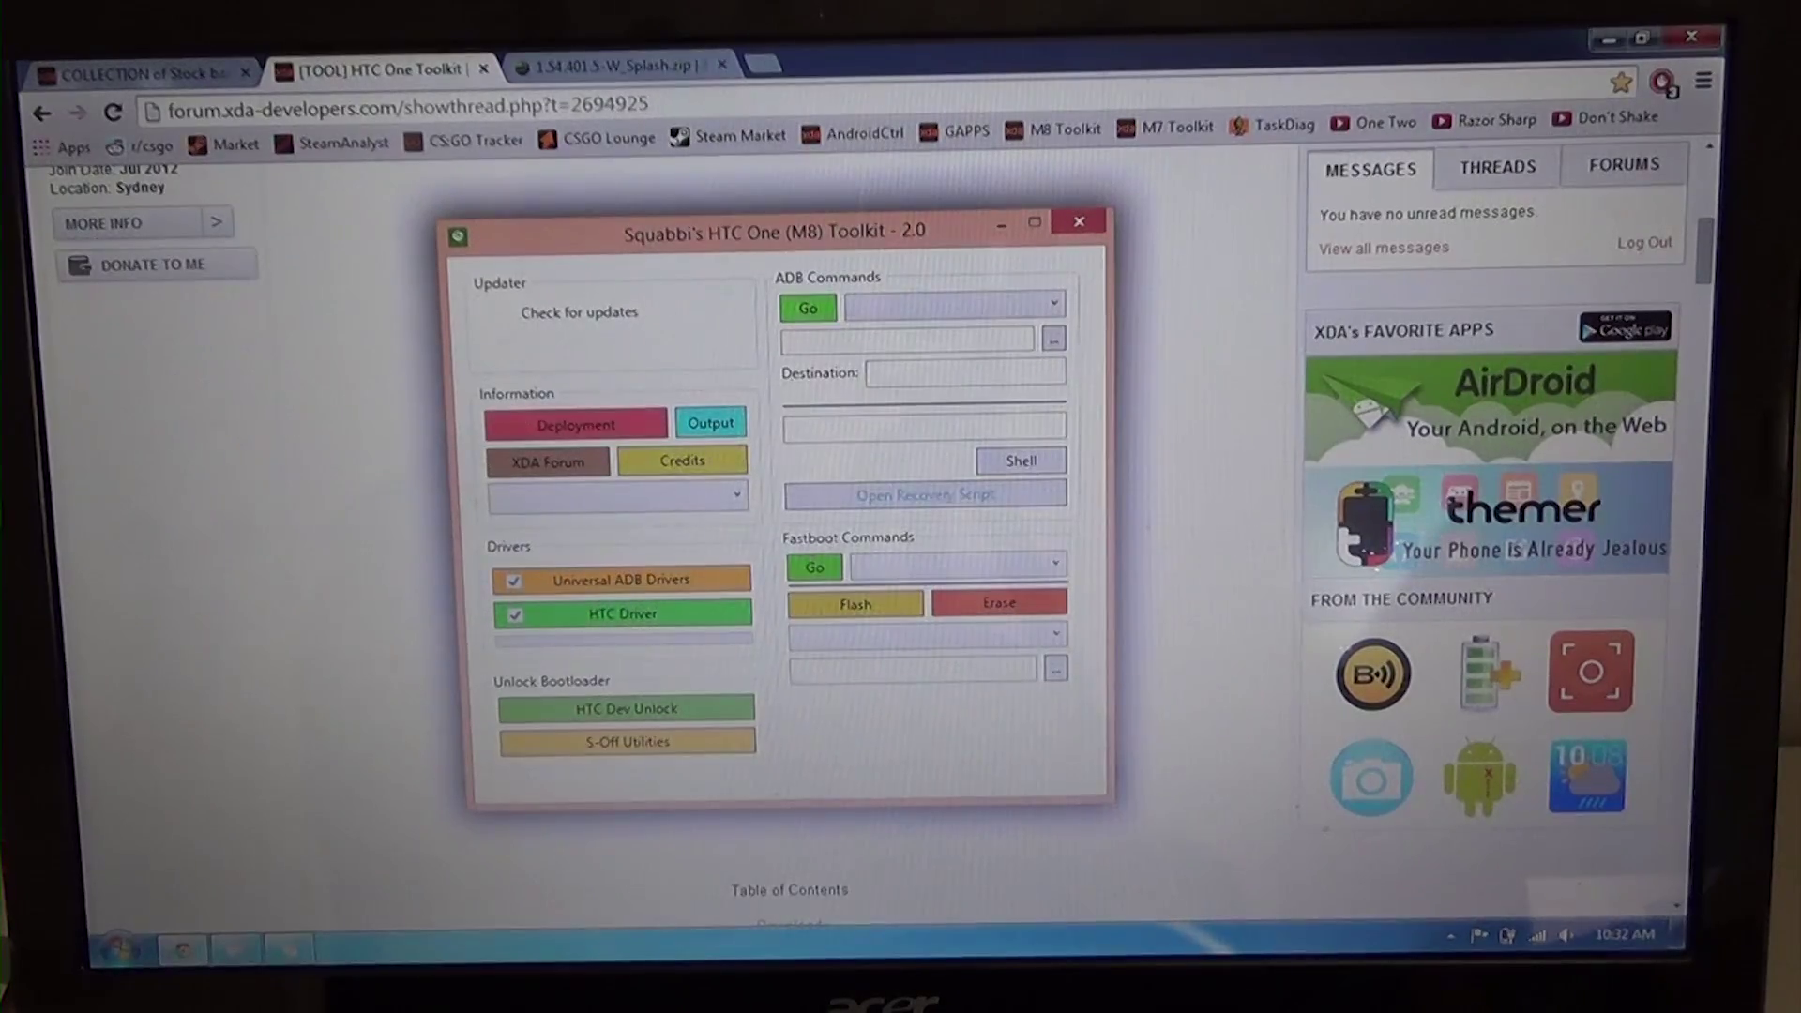
scroll(873, 732, "up", 5)
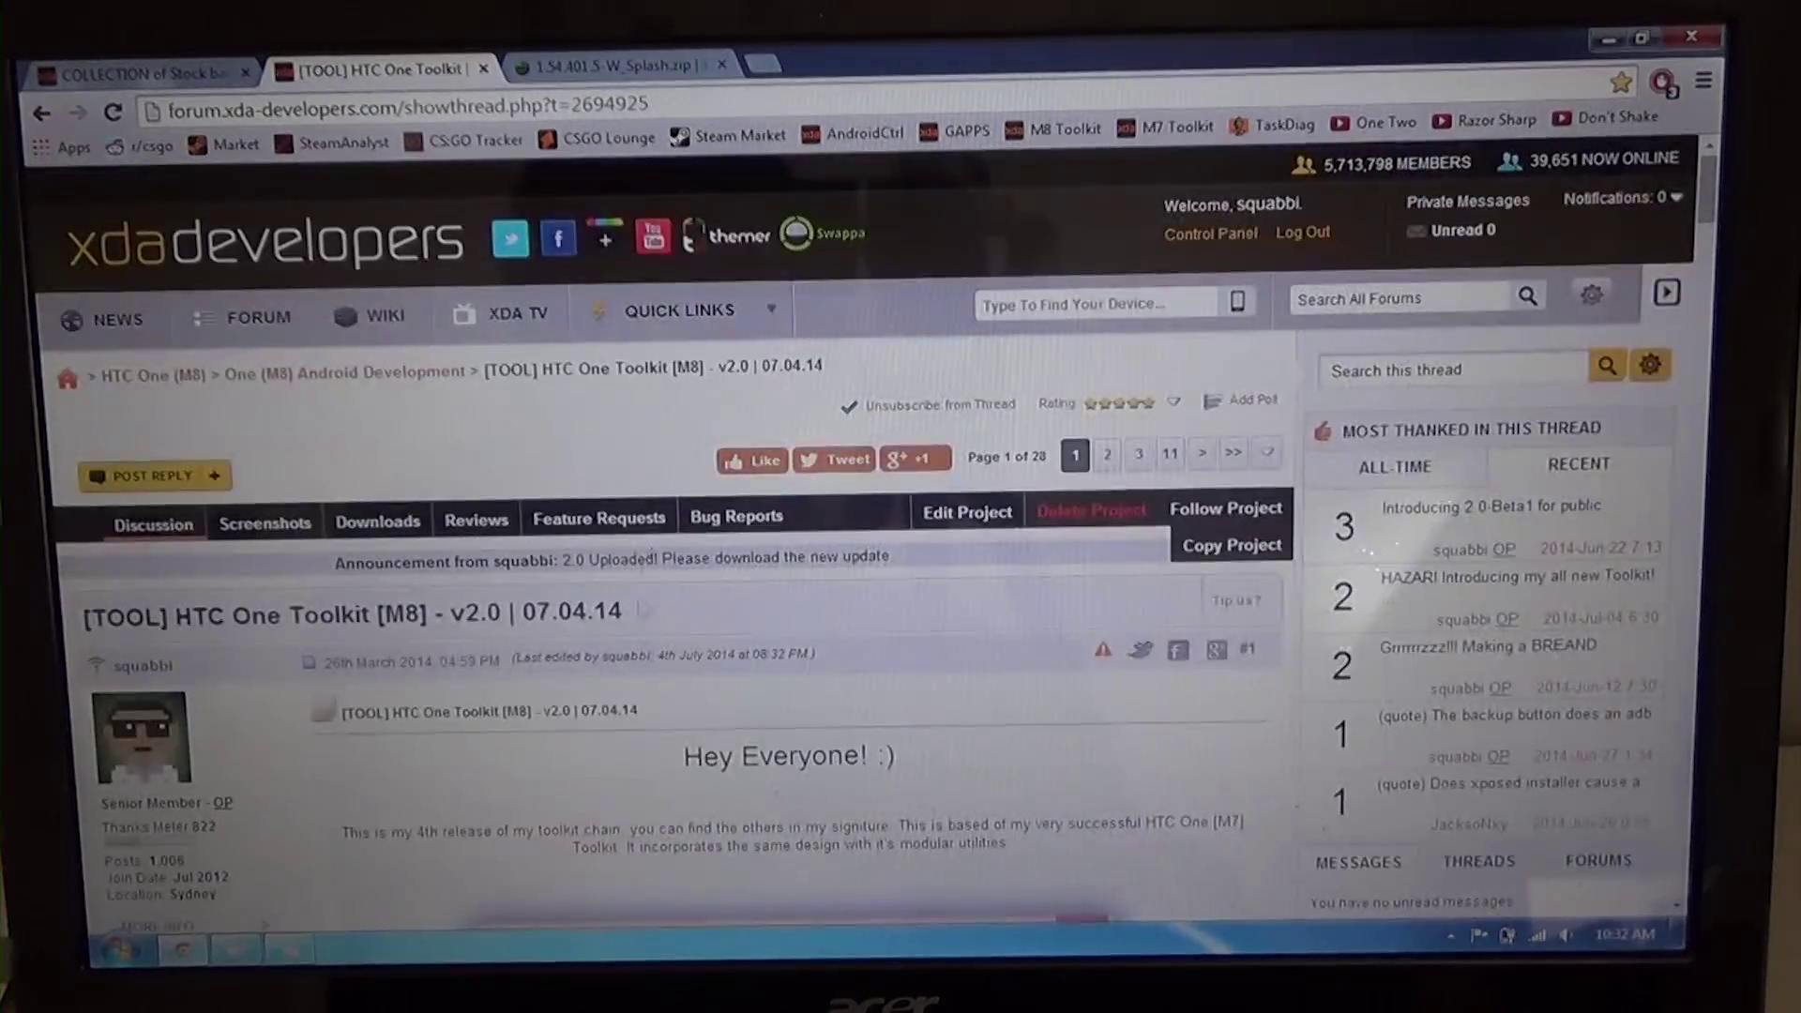
Download 1.54.401.5-W_Splash.zip from the primary mirror and show the Android folder in Explorer.
left_click(556, 64)
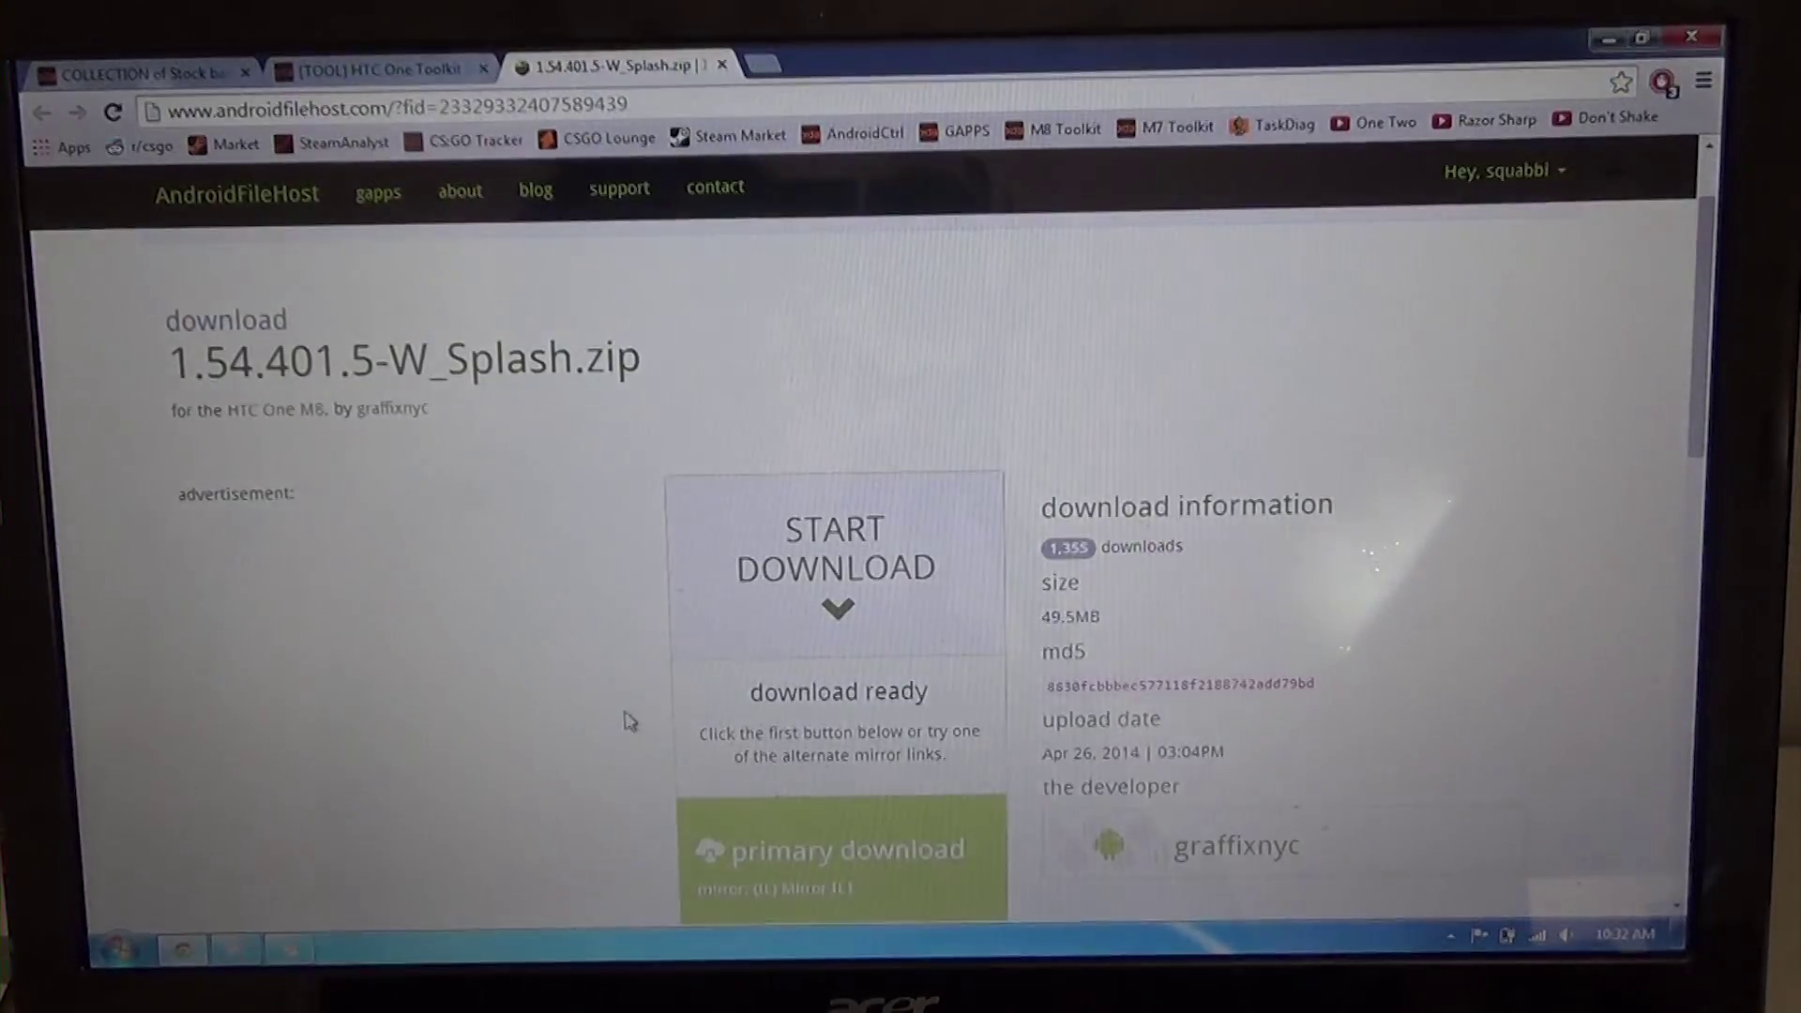
scroll(623, 710, "down", 2)
scroll(792, 493, "up", 1)
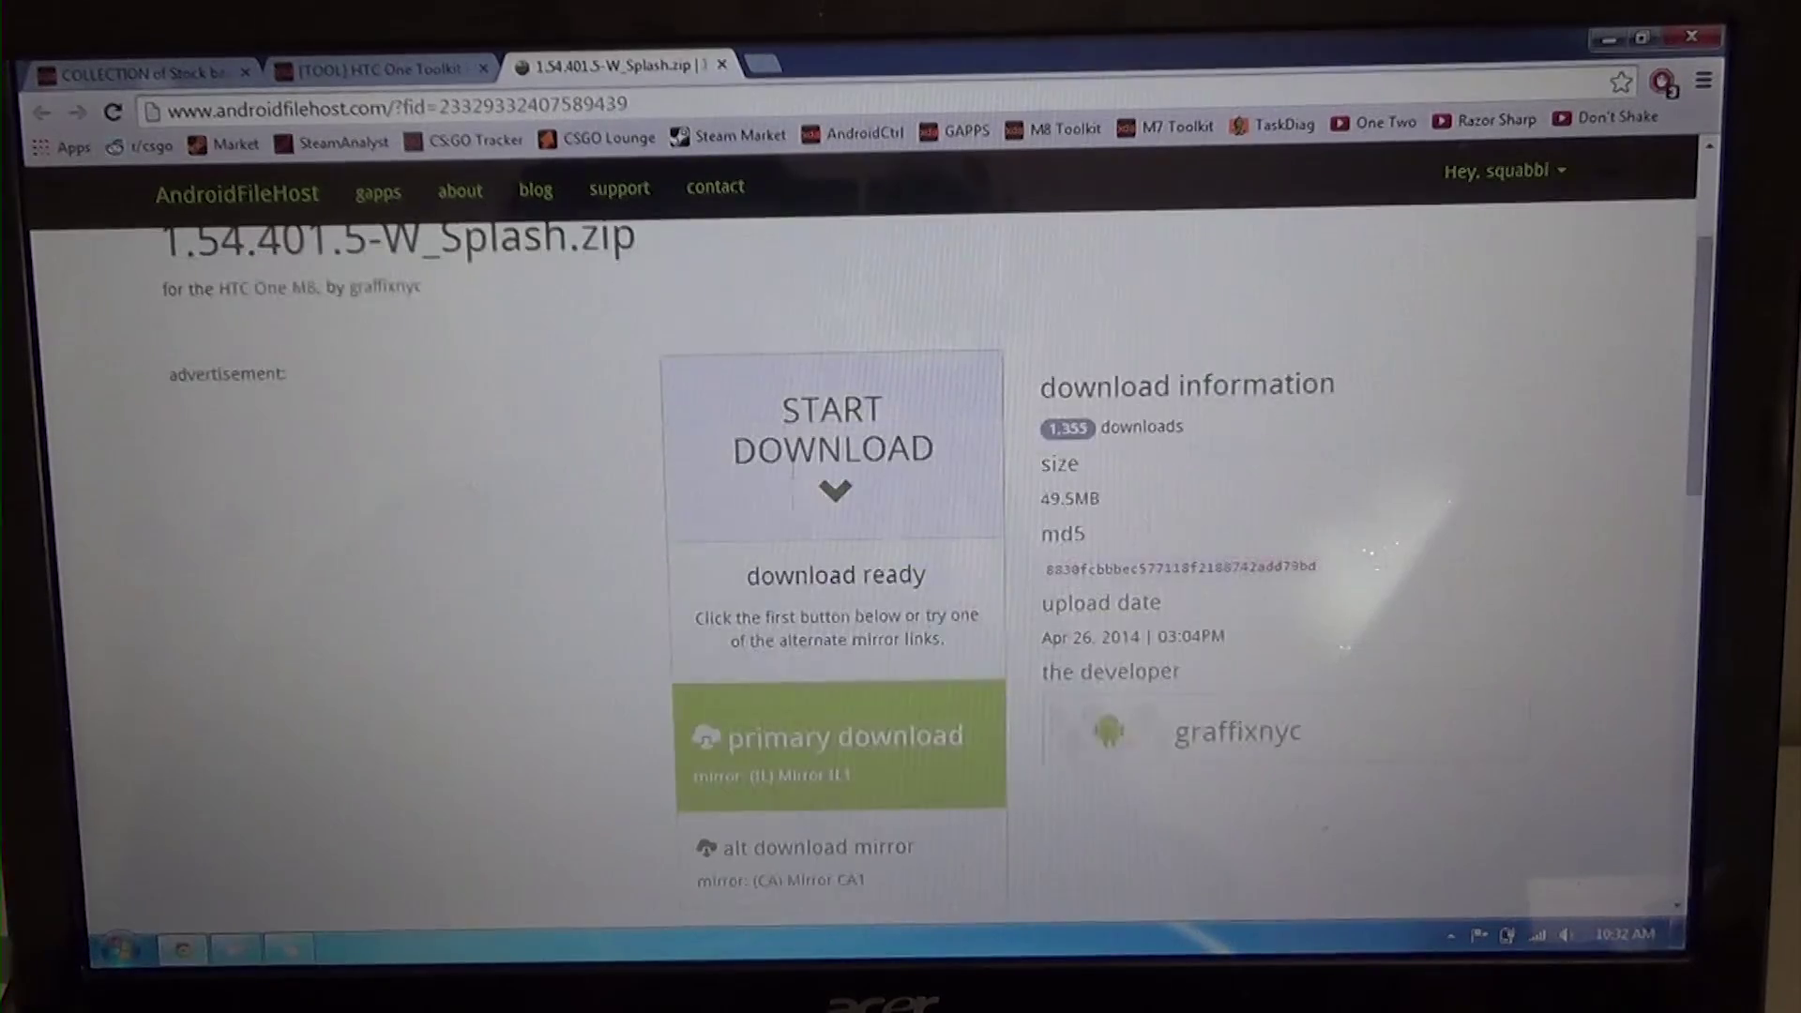
left_click(799, 776)
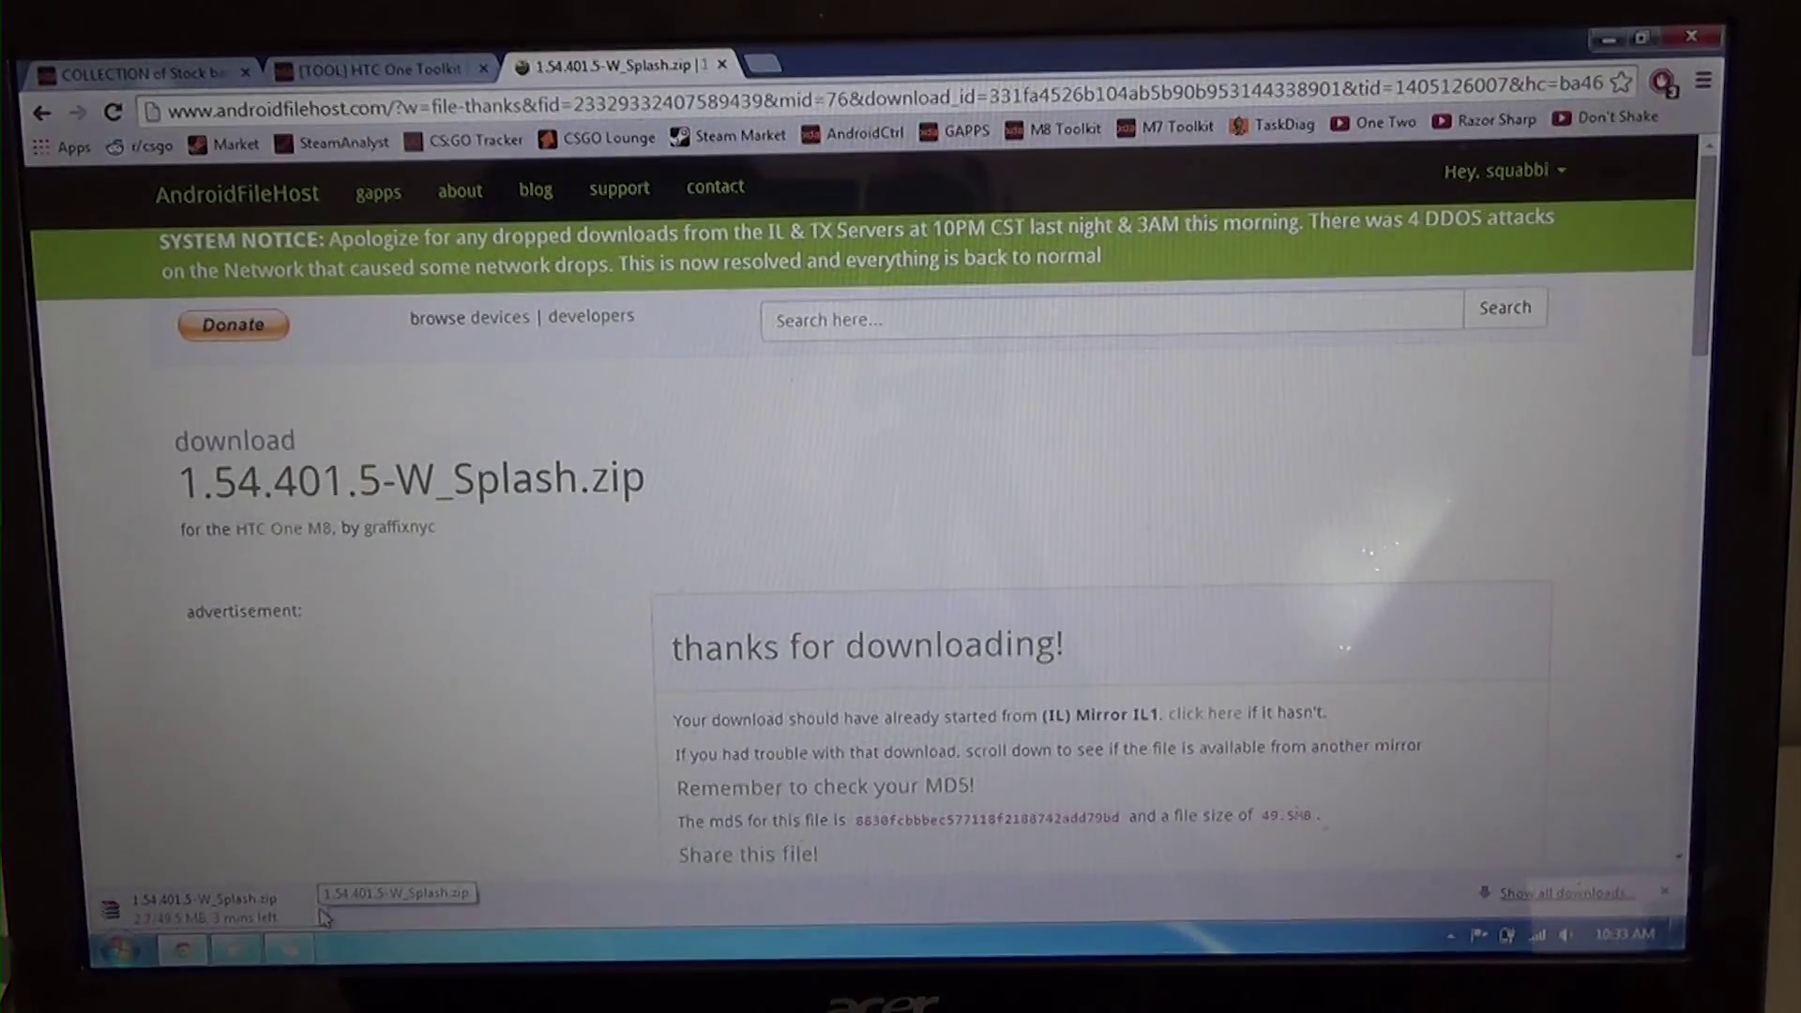
left_click(244, 951)
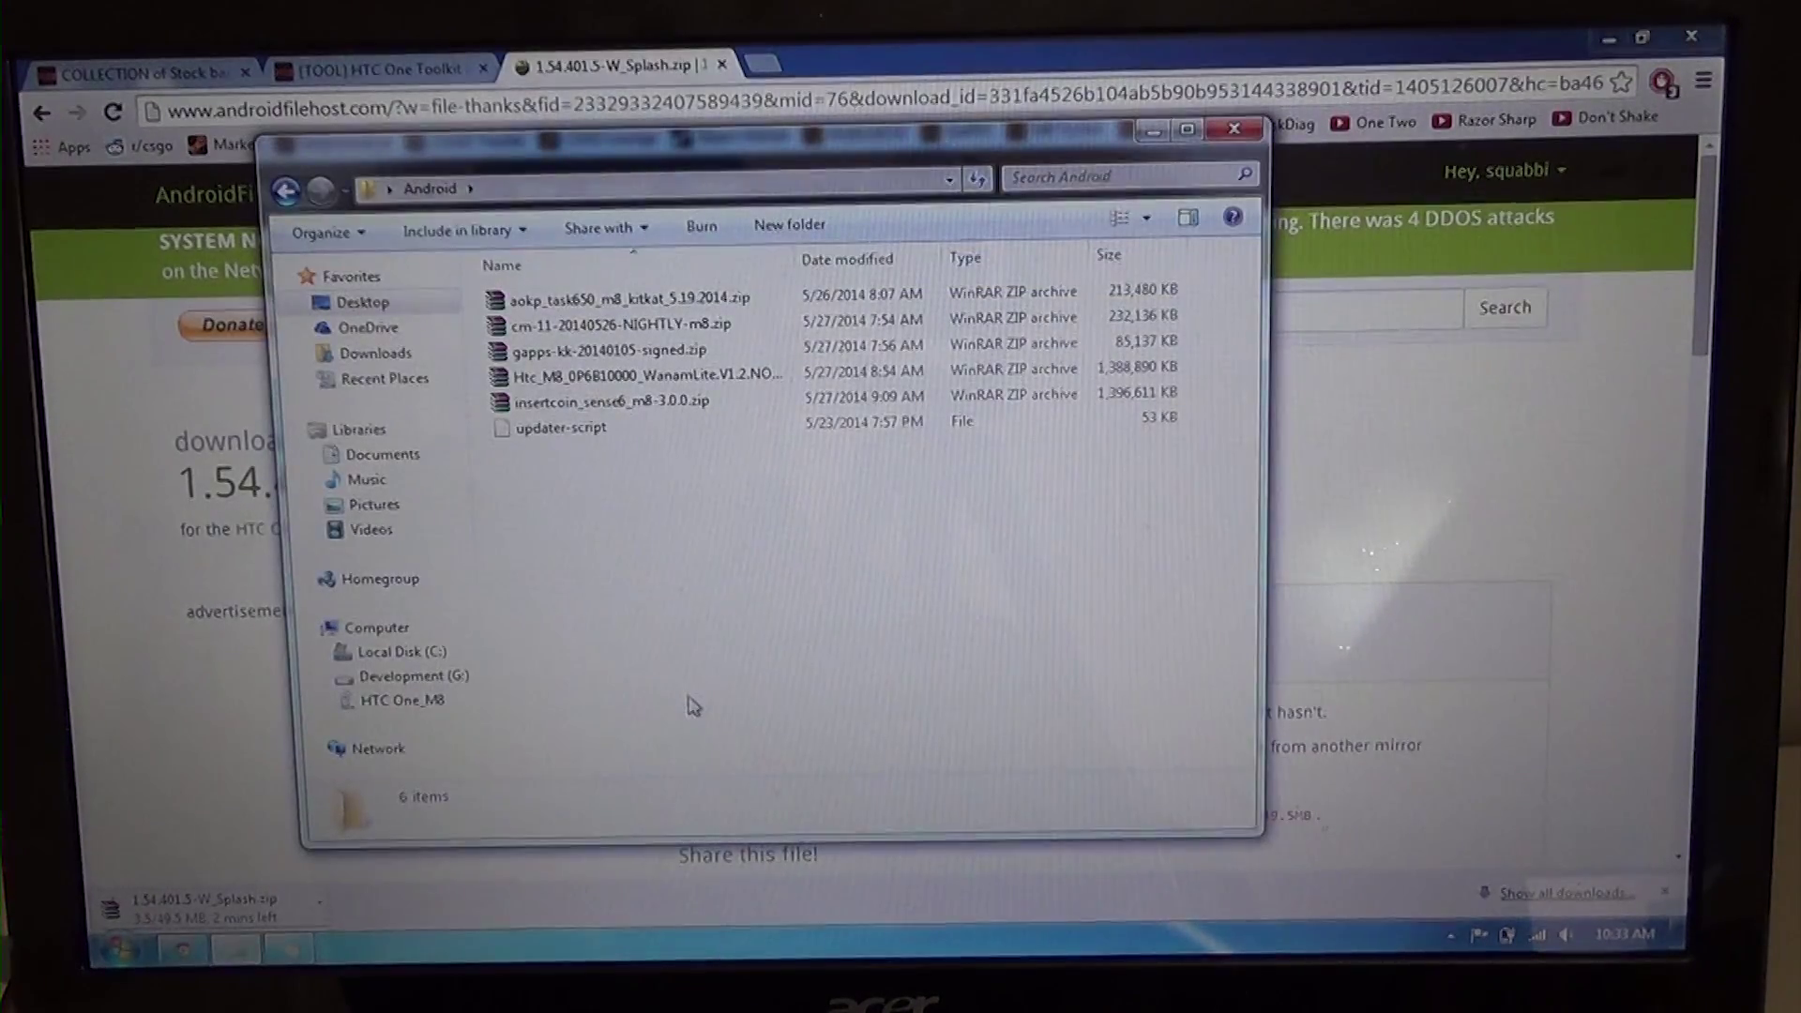
Open a second folder window and copy insertcoin_sense6_m8-3.0.0.zip.
key("ctrl+n")
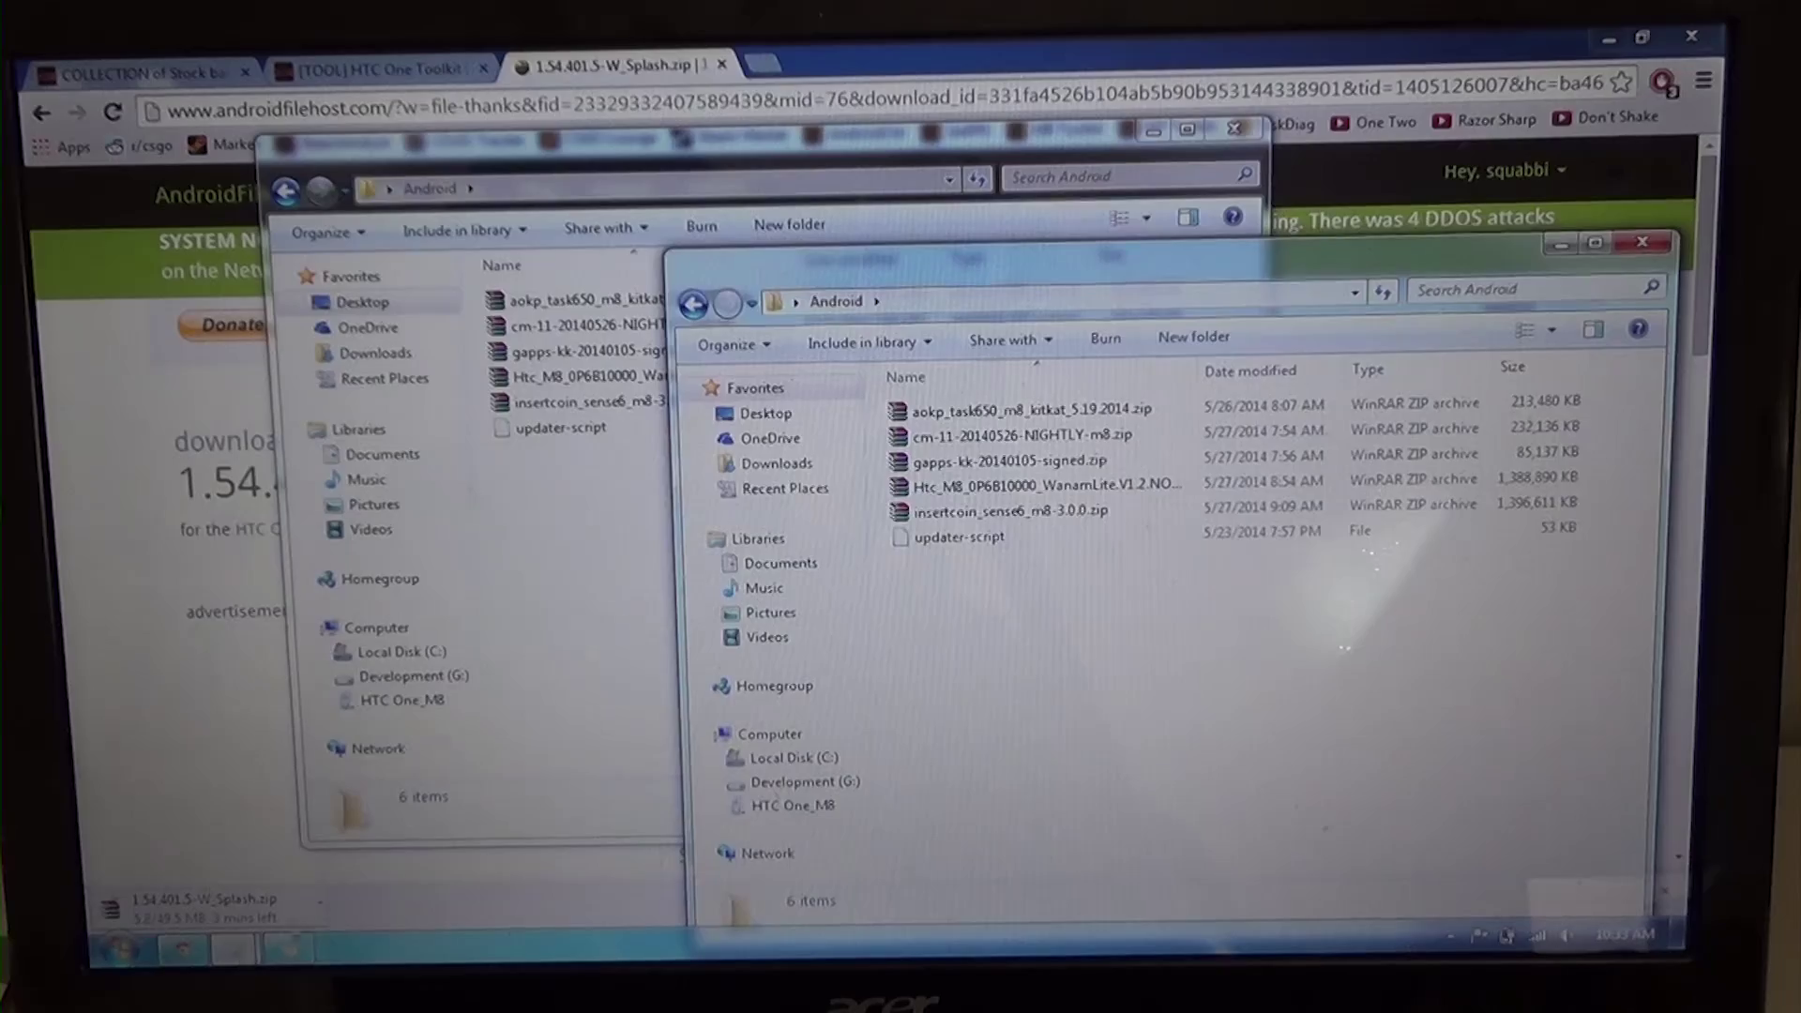
left_click(583, 404)
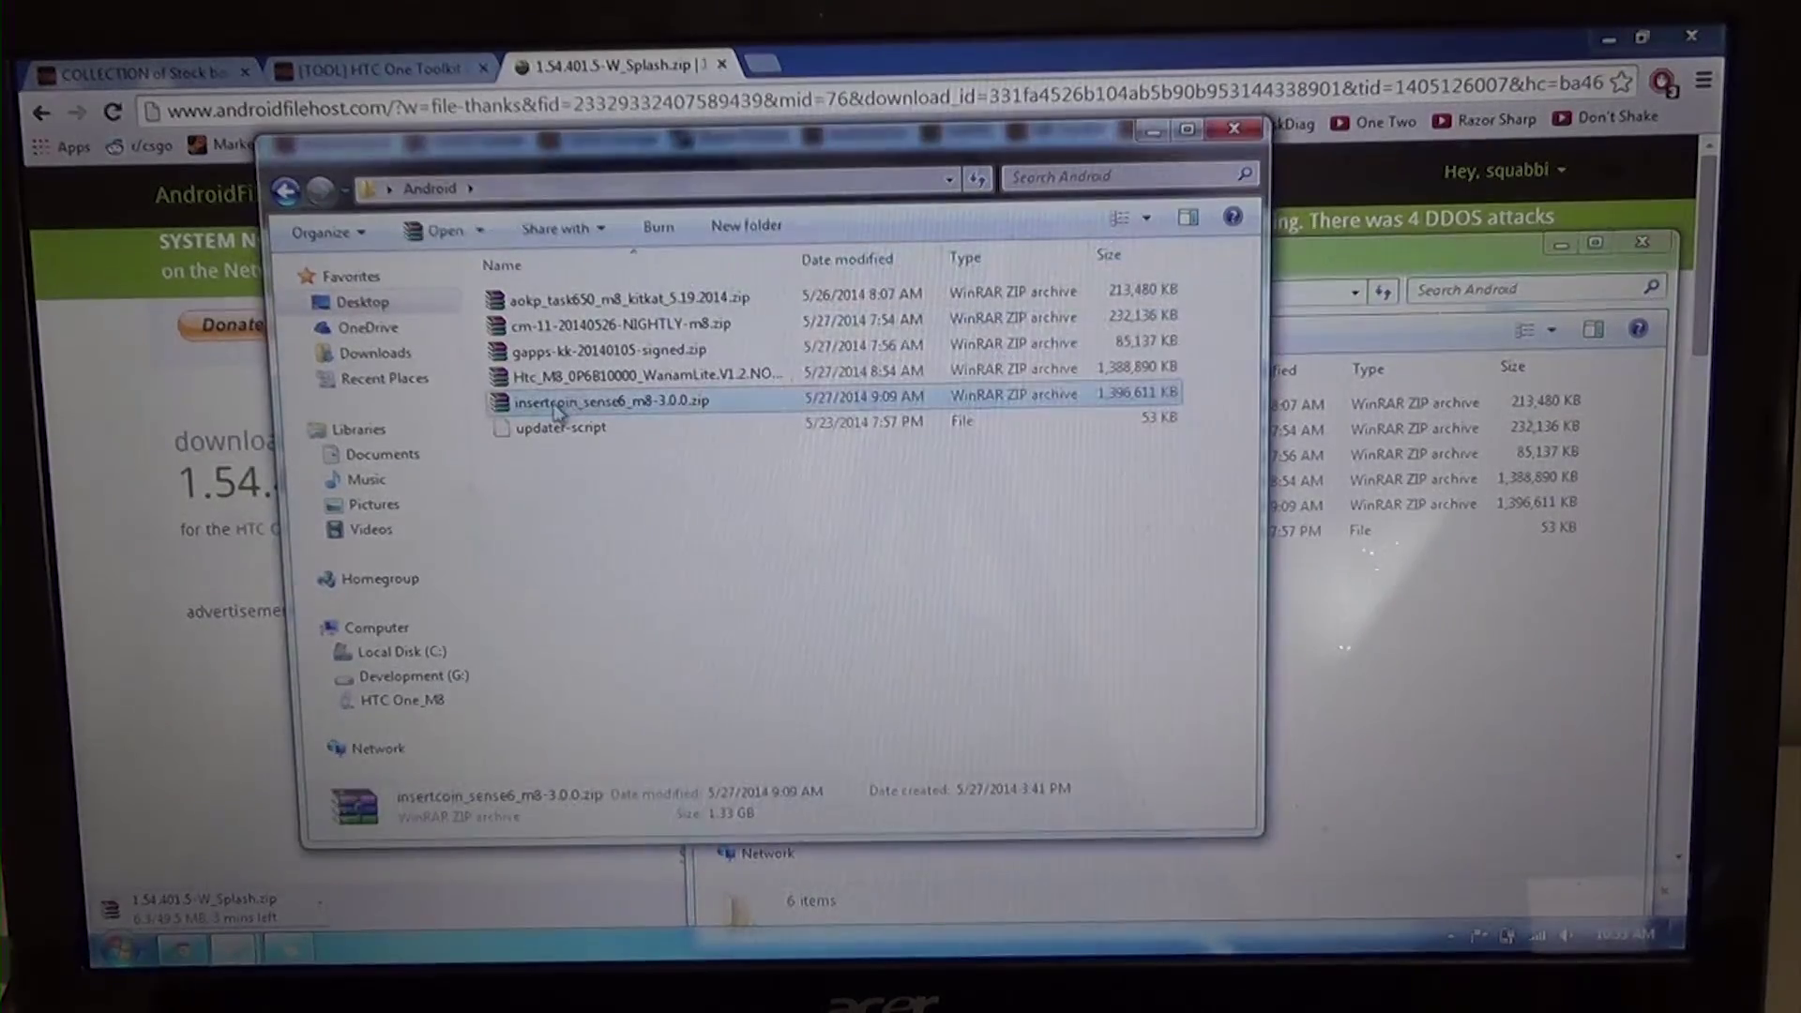
right_click(570, 405)
left_click(726, 755)
Paste insertcoin_sense6_m8-3.0.0.zip onto the HTC One_M8 SD card.
left_click(402, 701)
double_click(888, 303)
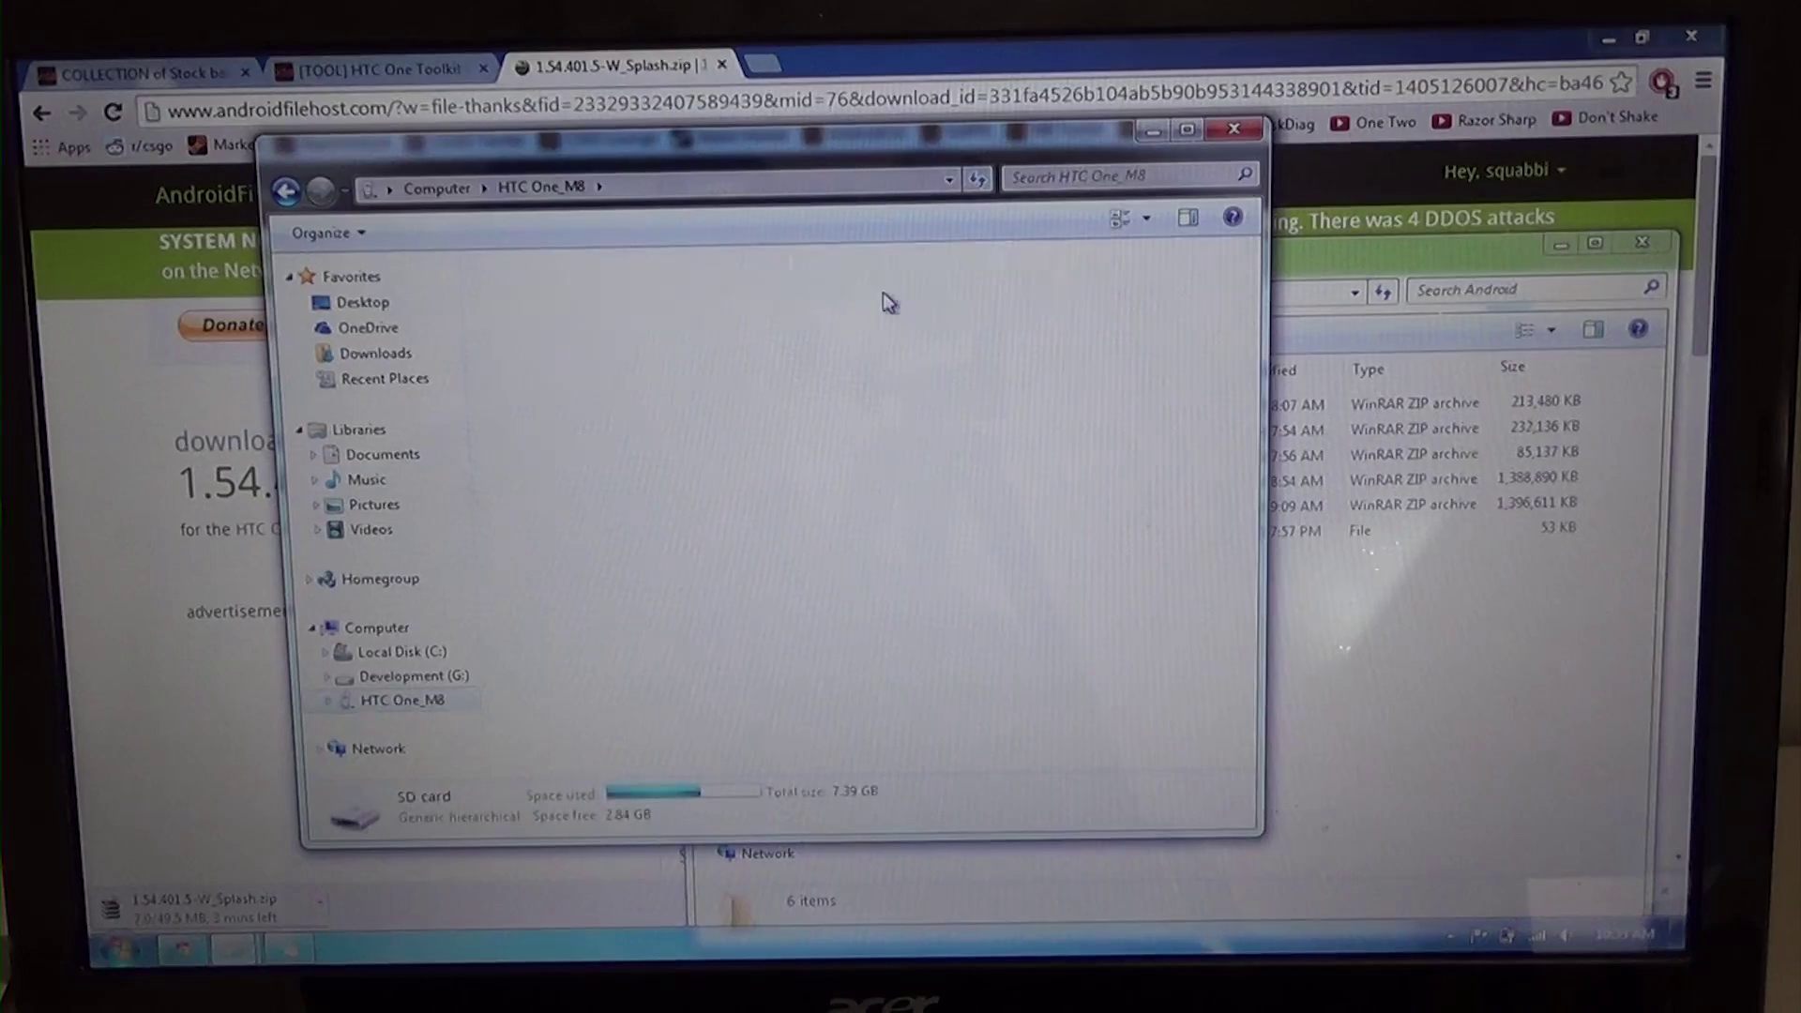
right_click(655, 523)
left_click(1155, 588)
right_click(1154, 589)
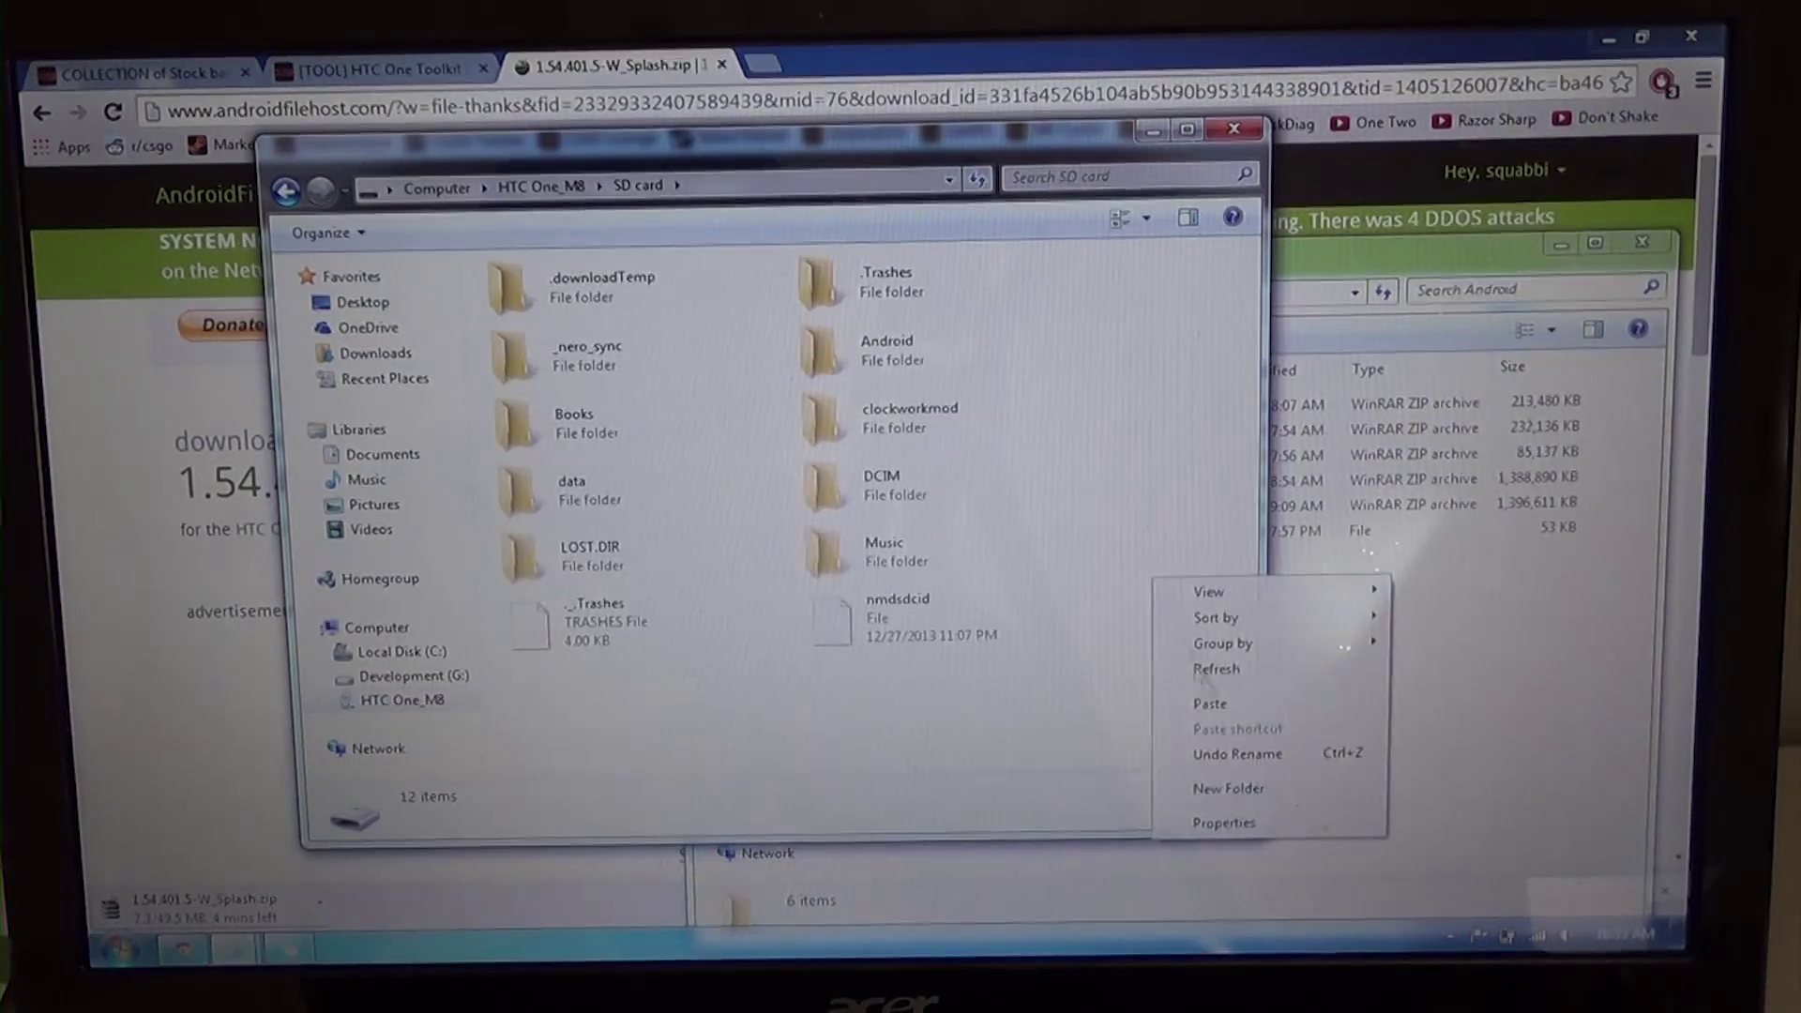
left_click(1211, 702)
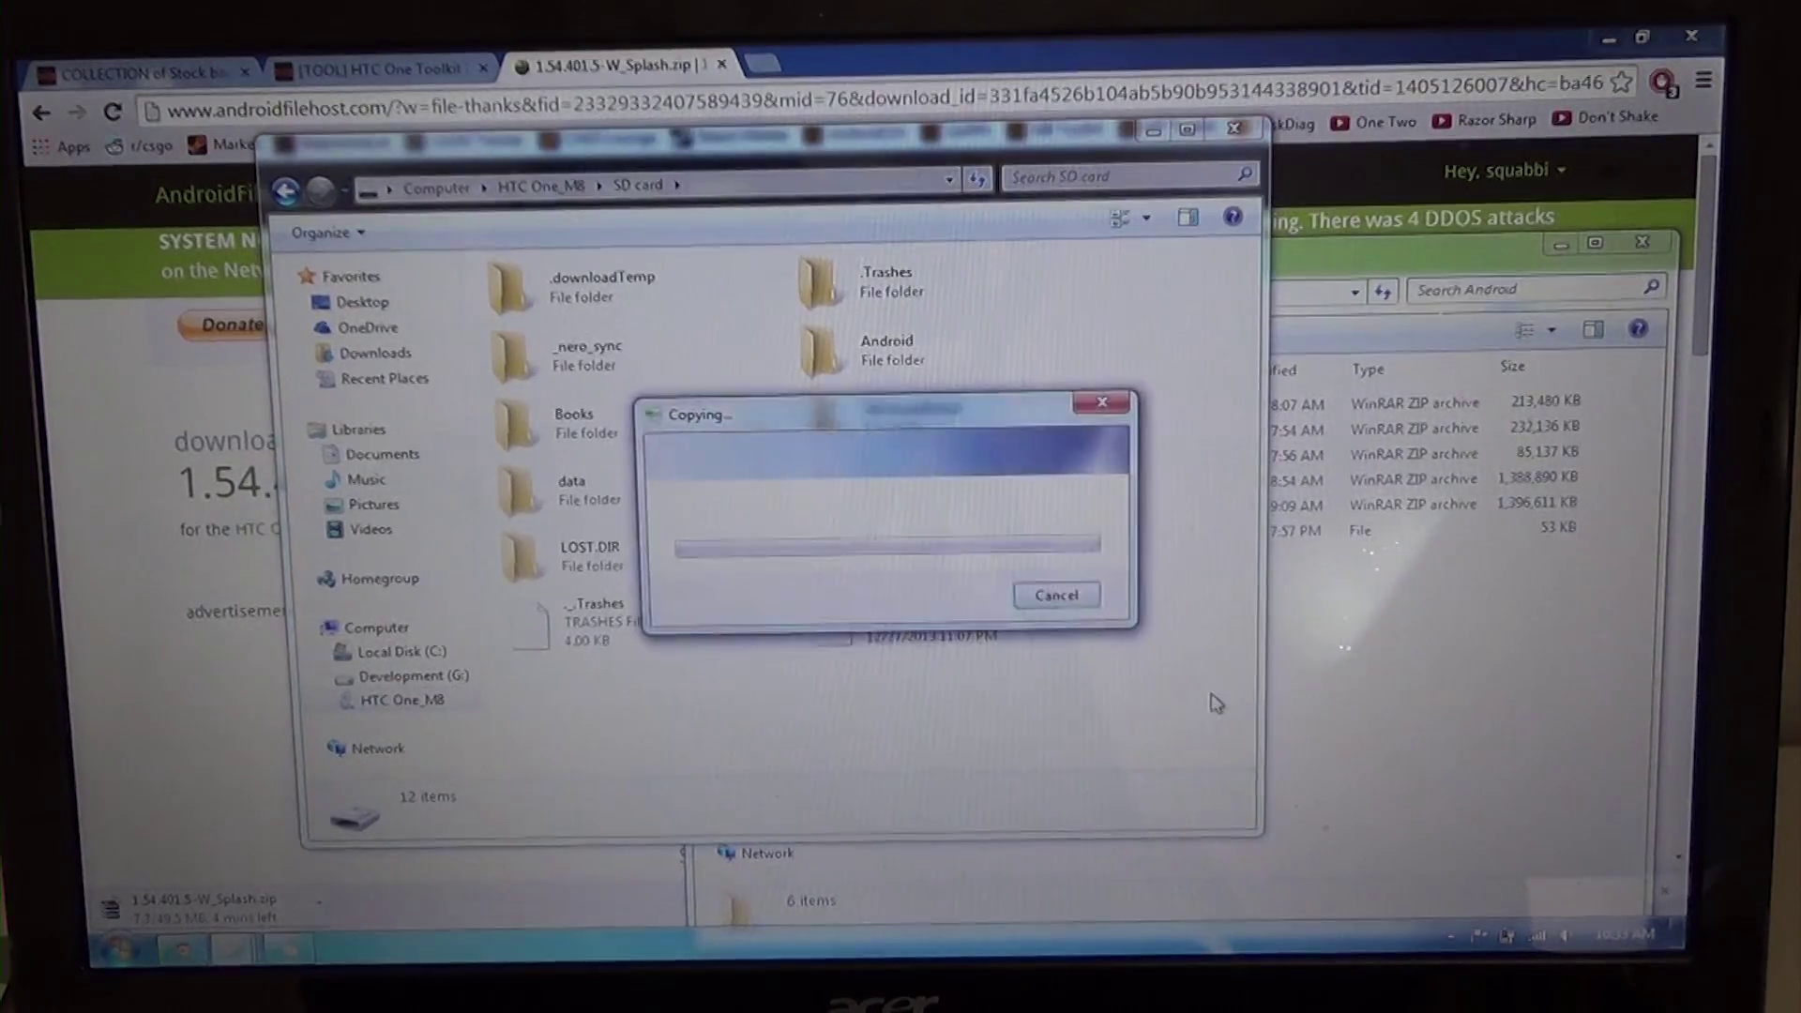
Cancel the Splash.zip browser download and close its tab.
left_click(324, 907)
left_click(352, 881)
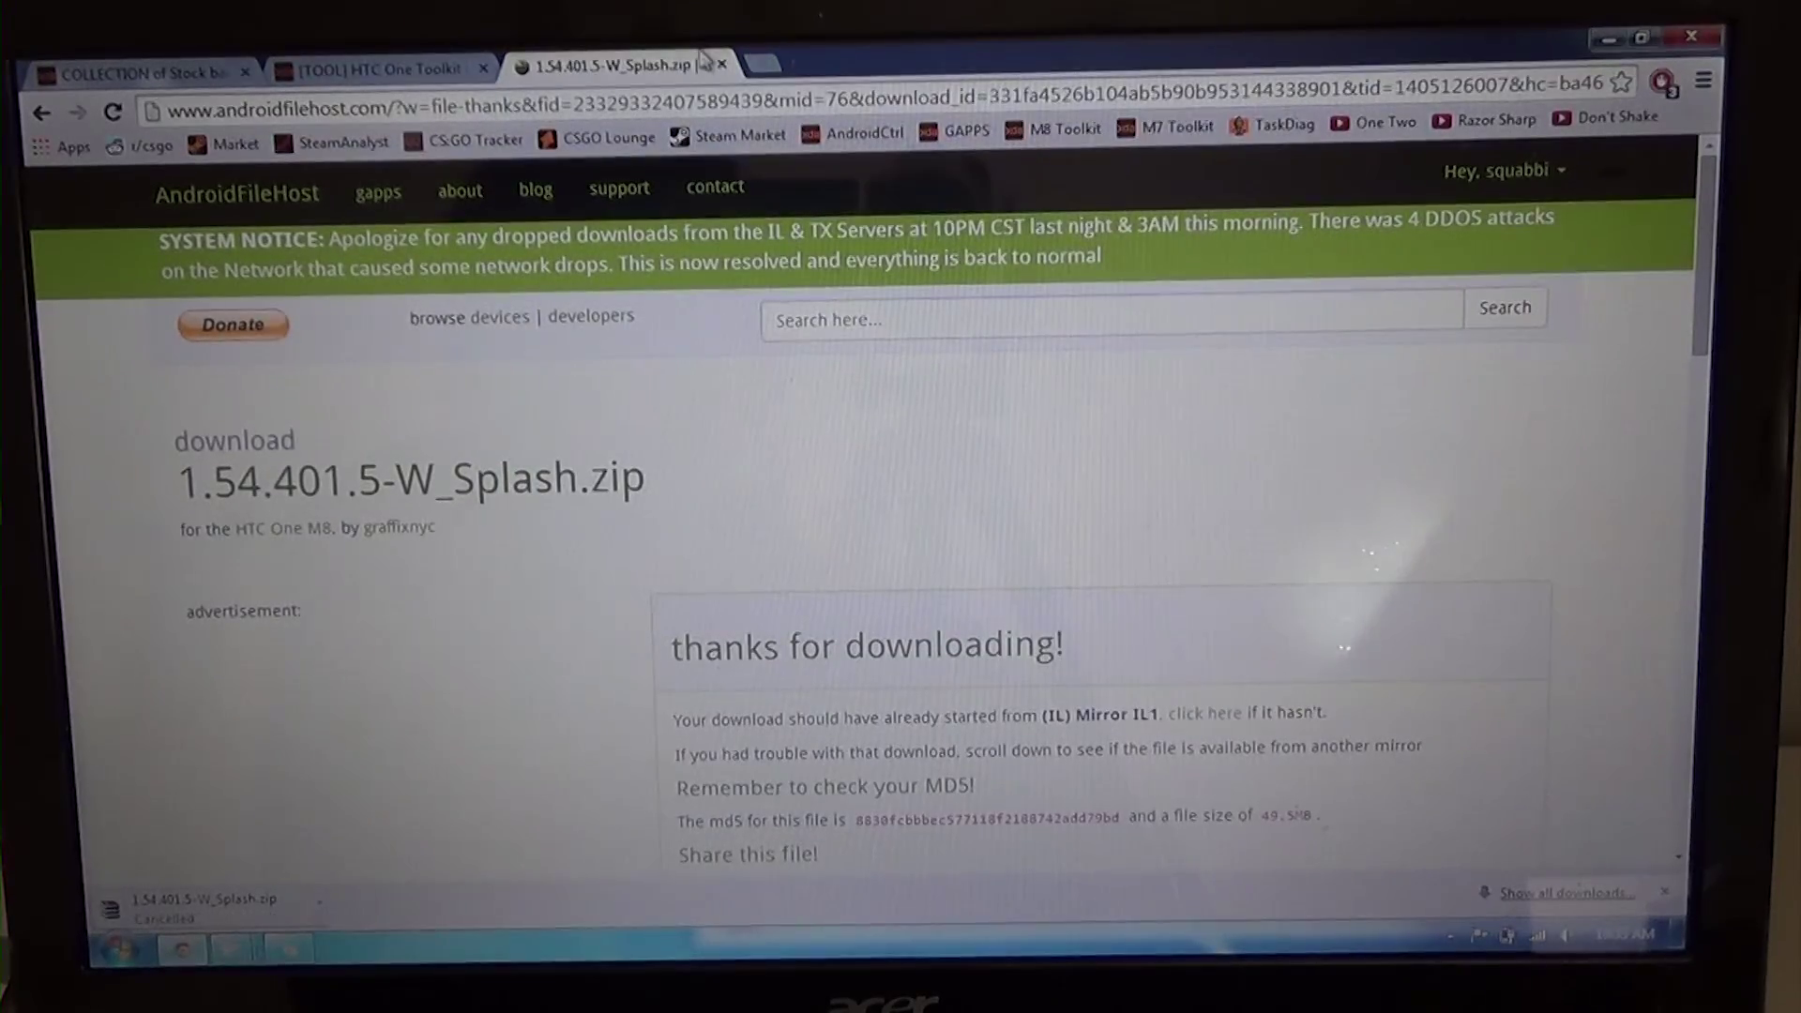
left_click(722, 66)
Show the AndroidTools folder with 1.54.401.5-W_Splash.zip, fastboot and TWRP images, briefly selecting the firmware zip.
left_click(1608, 37)
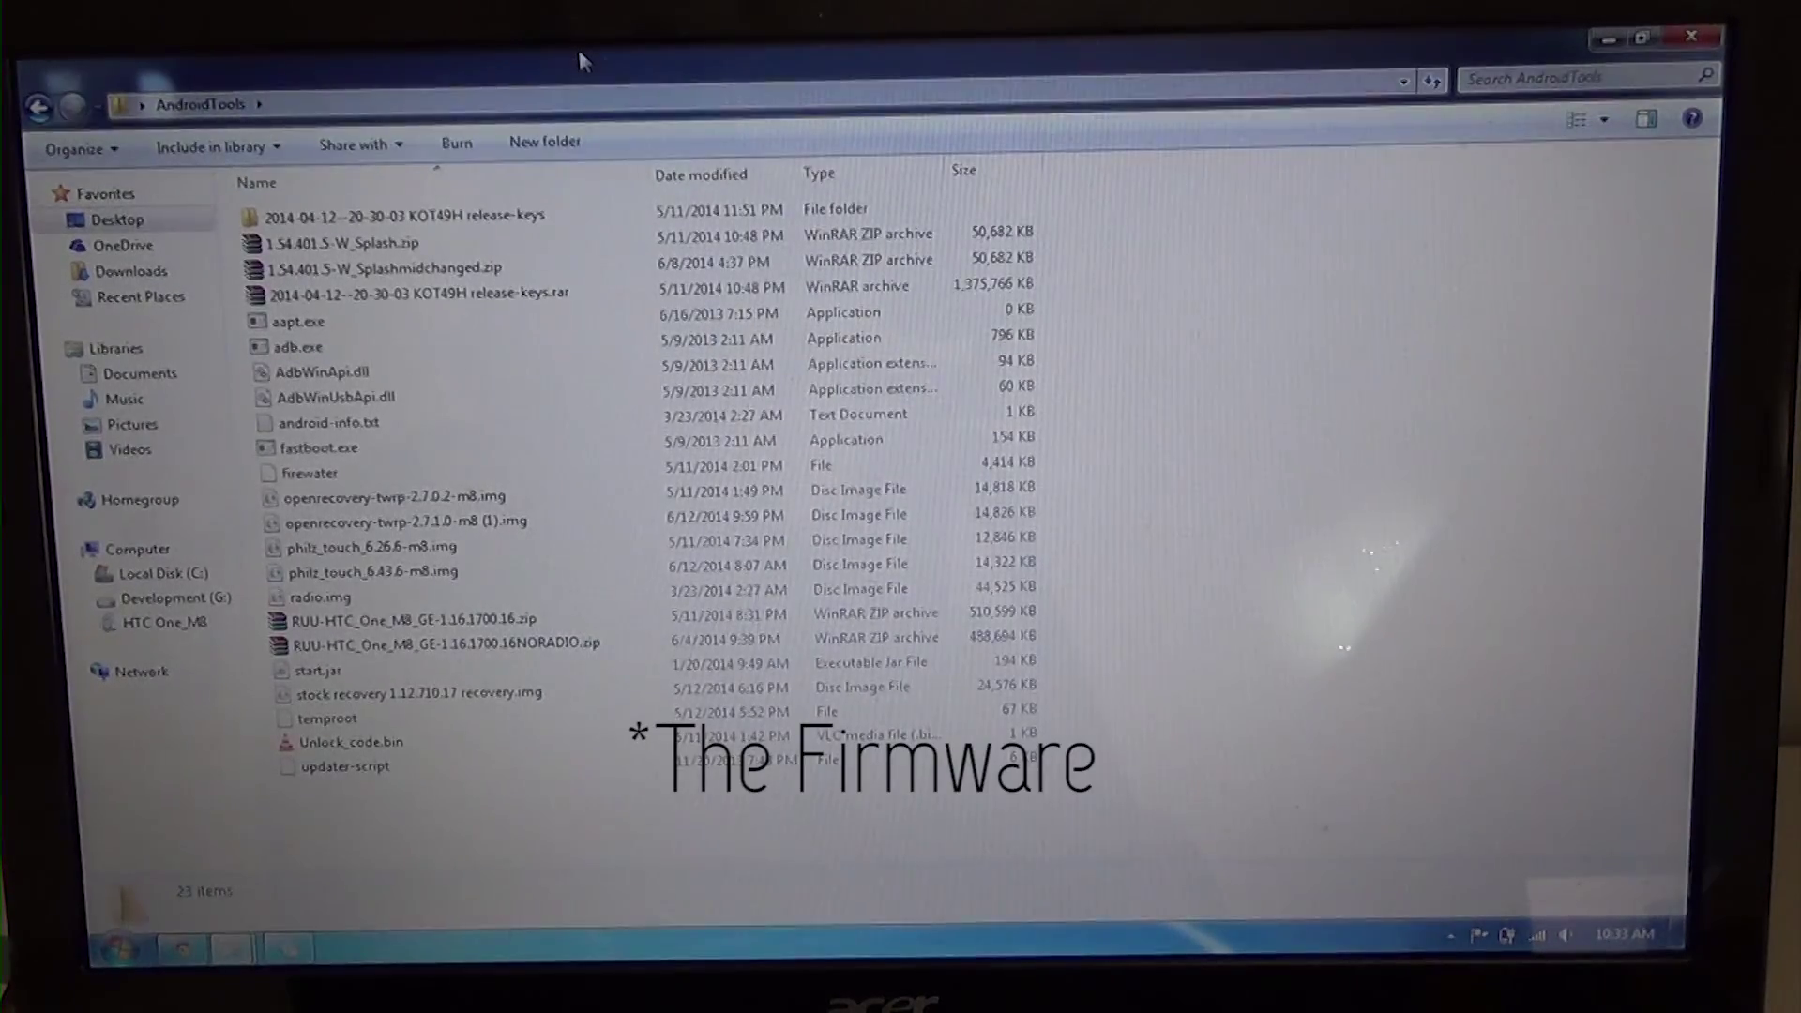
double_click(577, 47)
left_click(755, 310)
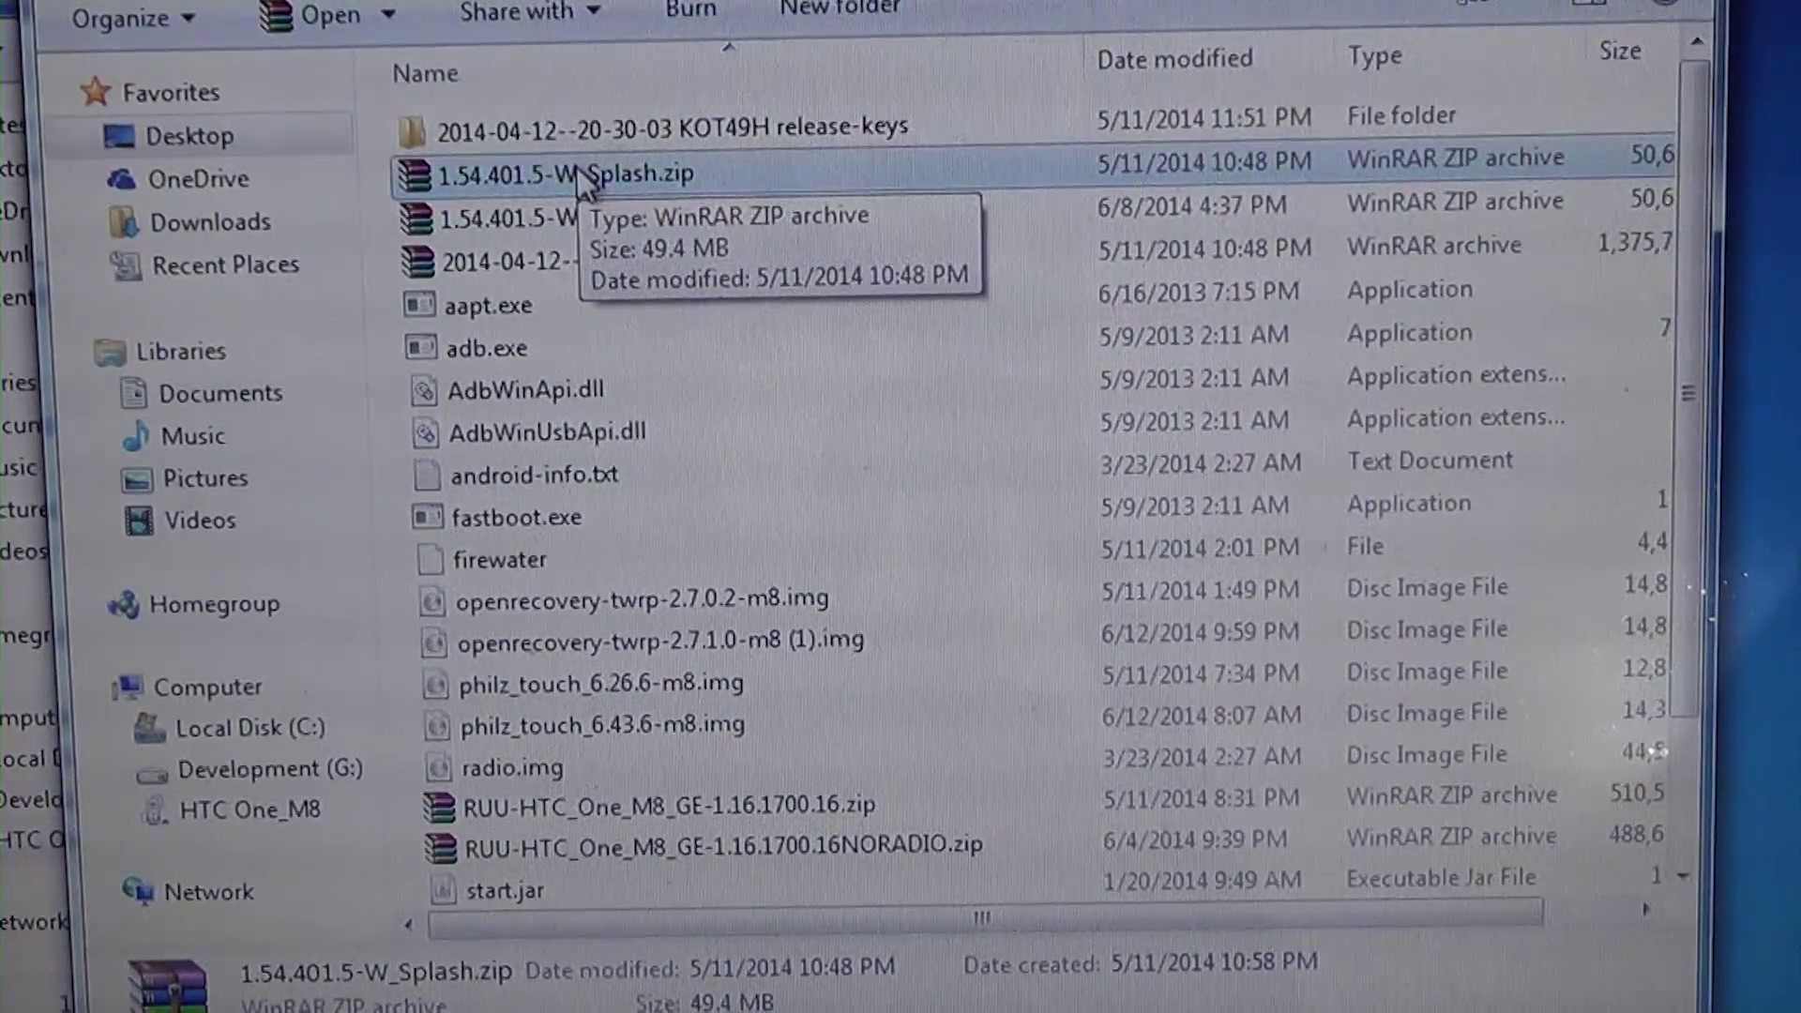
left_click(387, 275)
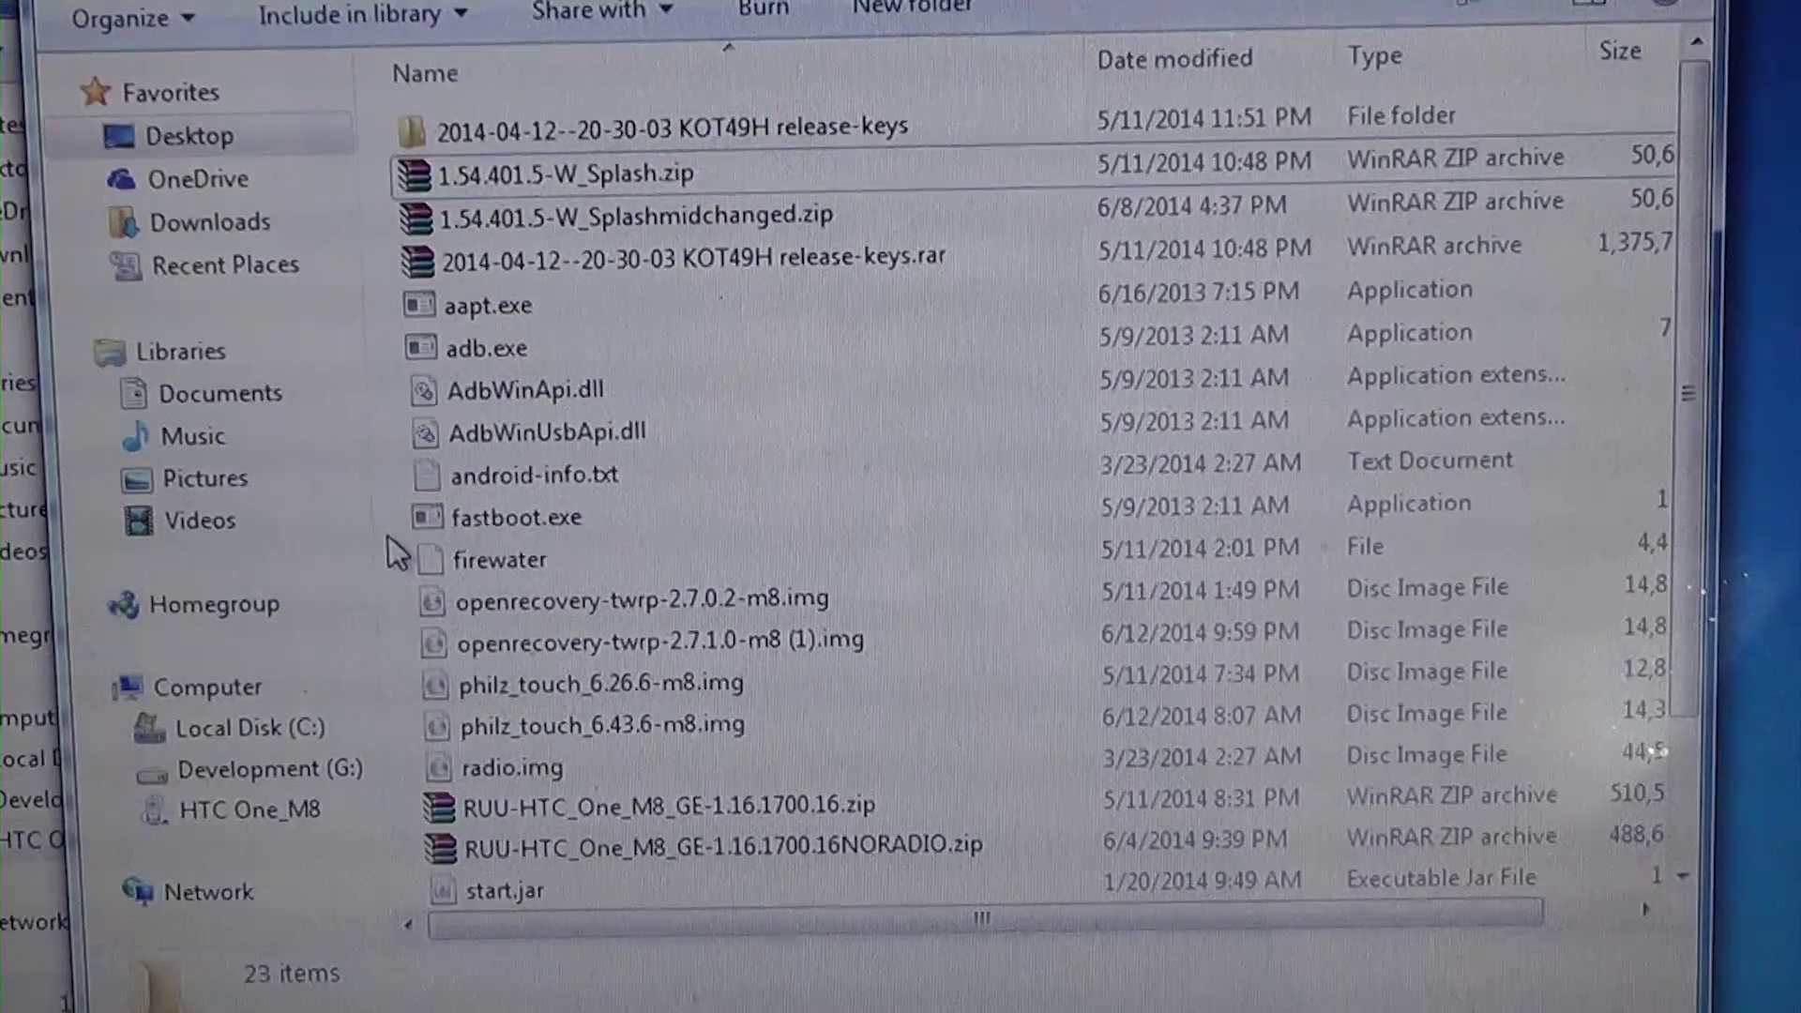
Open a command window in the AndroidTools folder and centre it on screen.
right_click(389, 535)
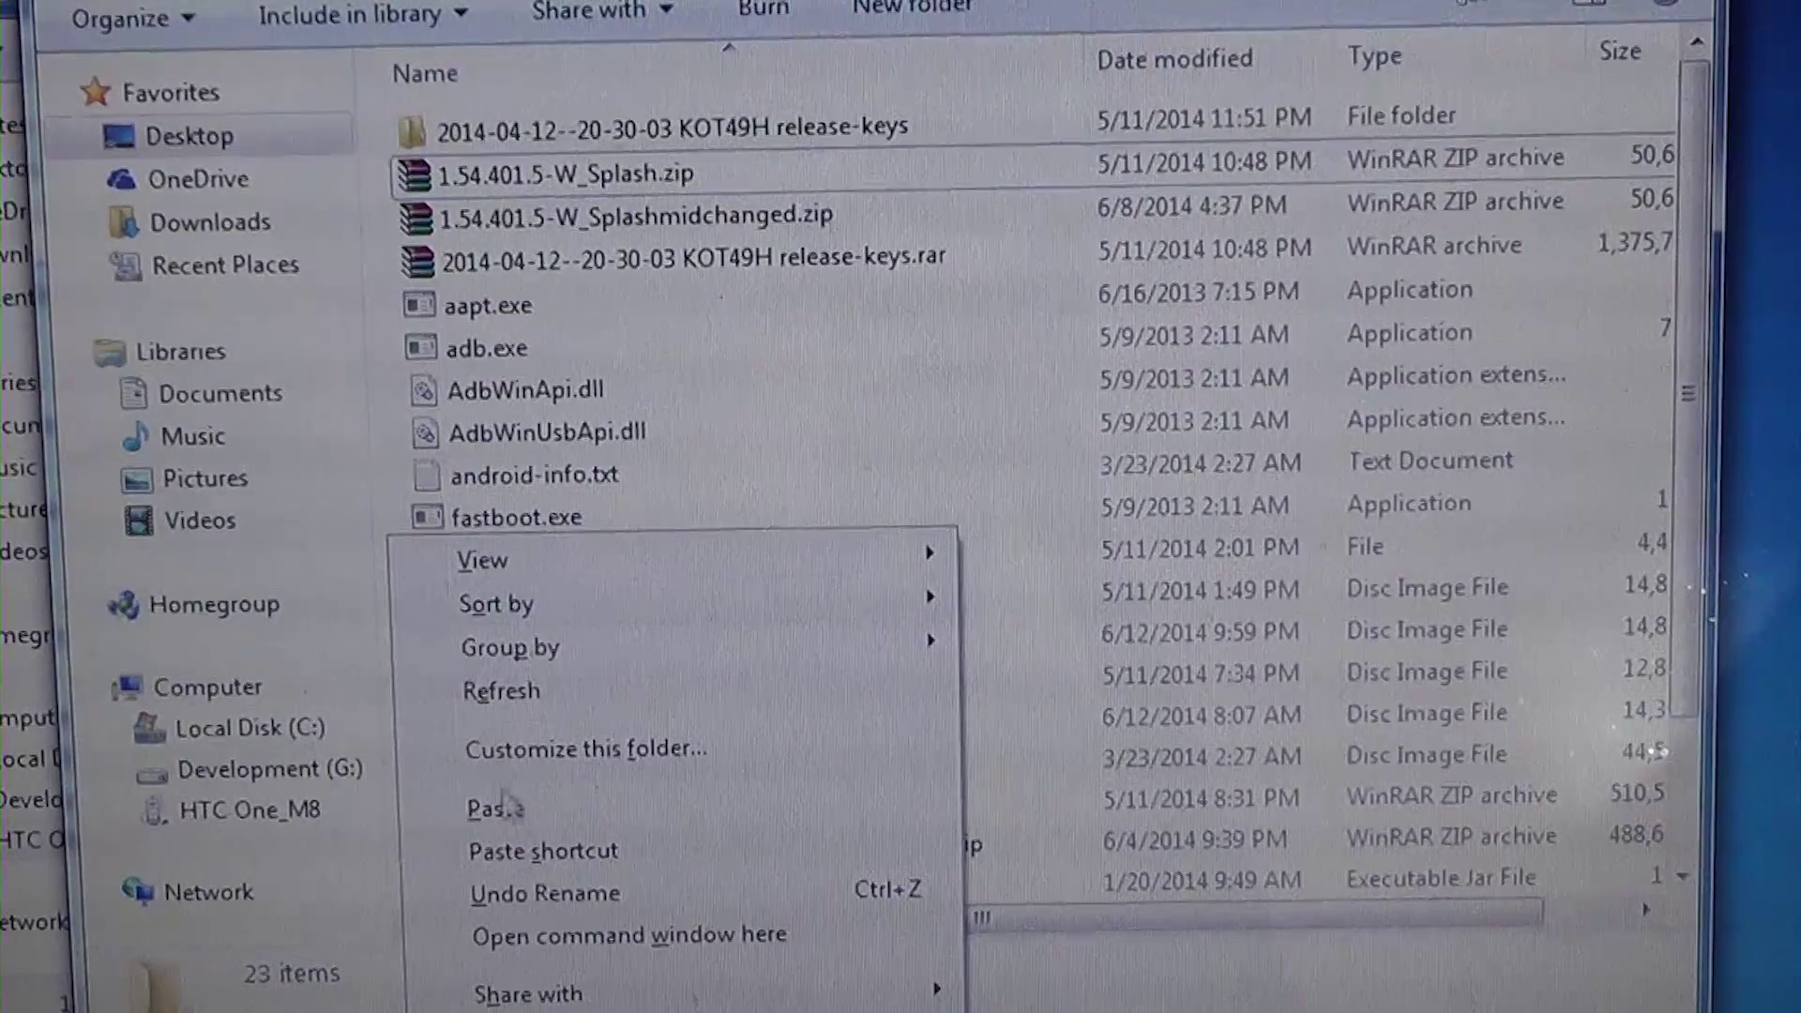
left_click(599, 936)
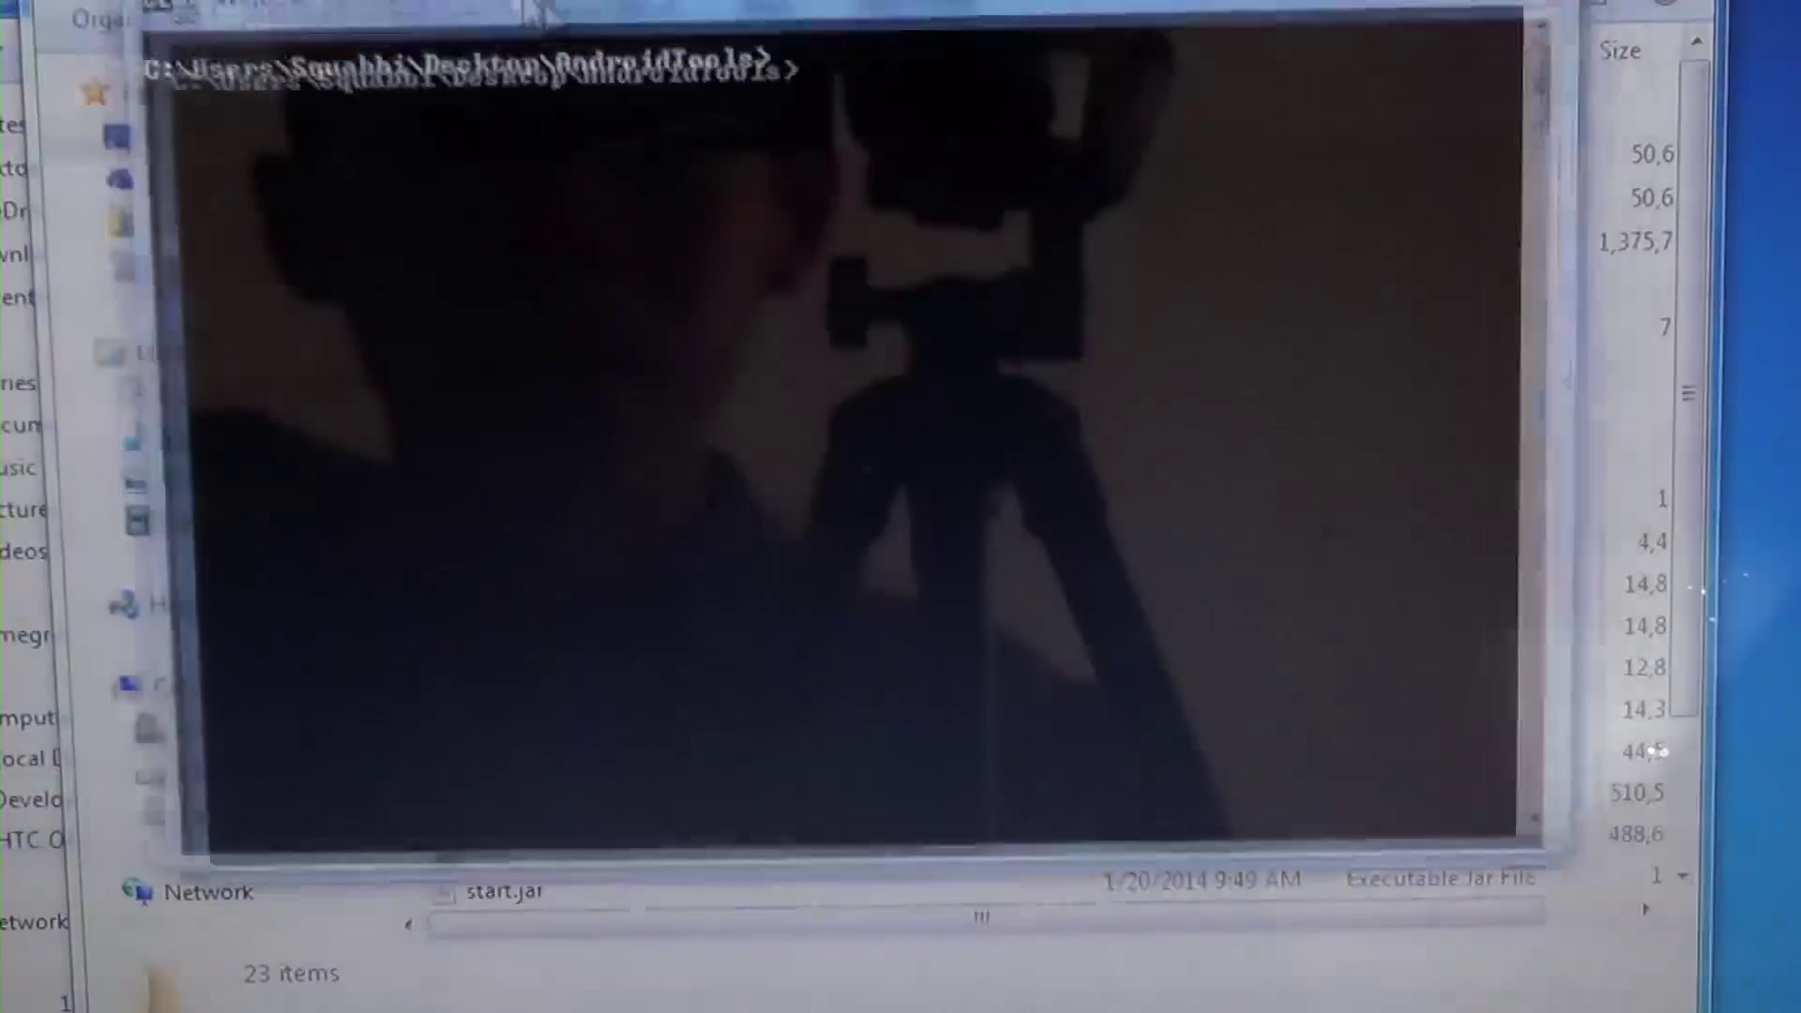
left_click_drag(0, 0, 560, 105)
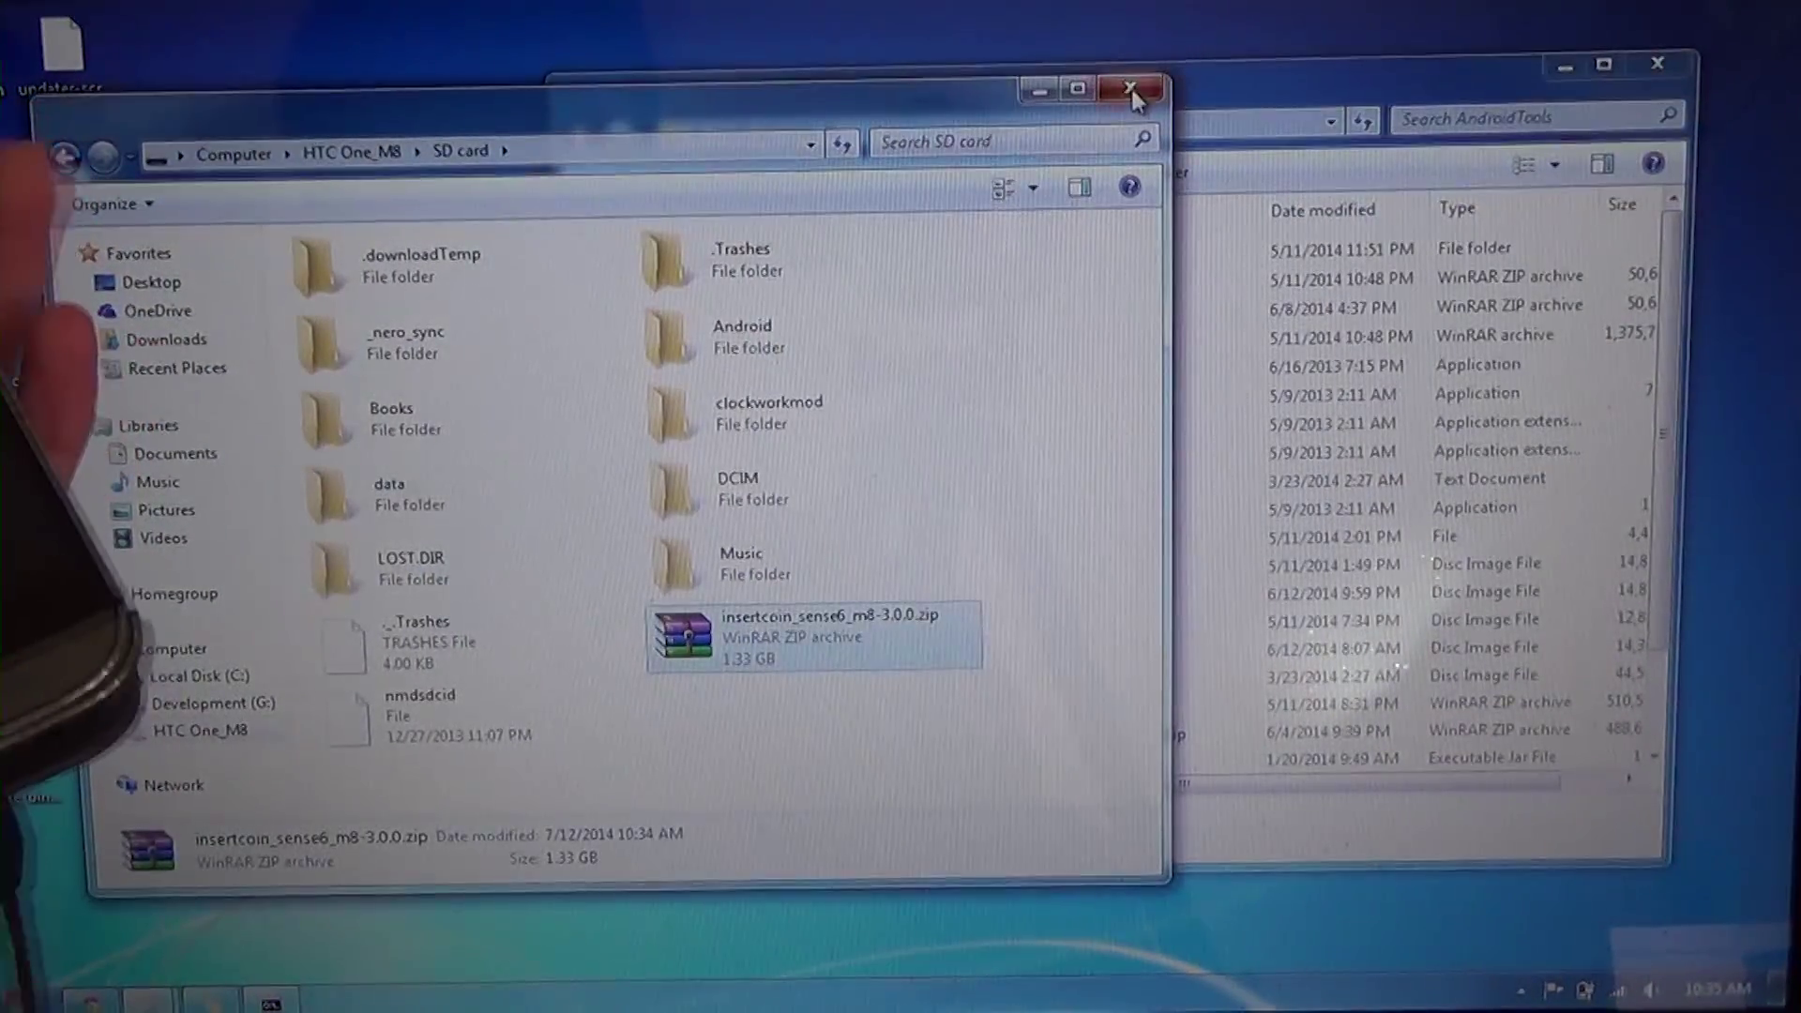
Close the SD card window after the insertcoin zip finishes copying and reposition AndroidTools.
left_click(1129, 87)
left_click_drag(1162, 72, 896, 101)
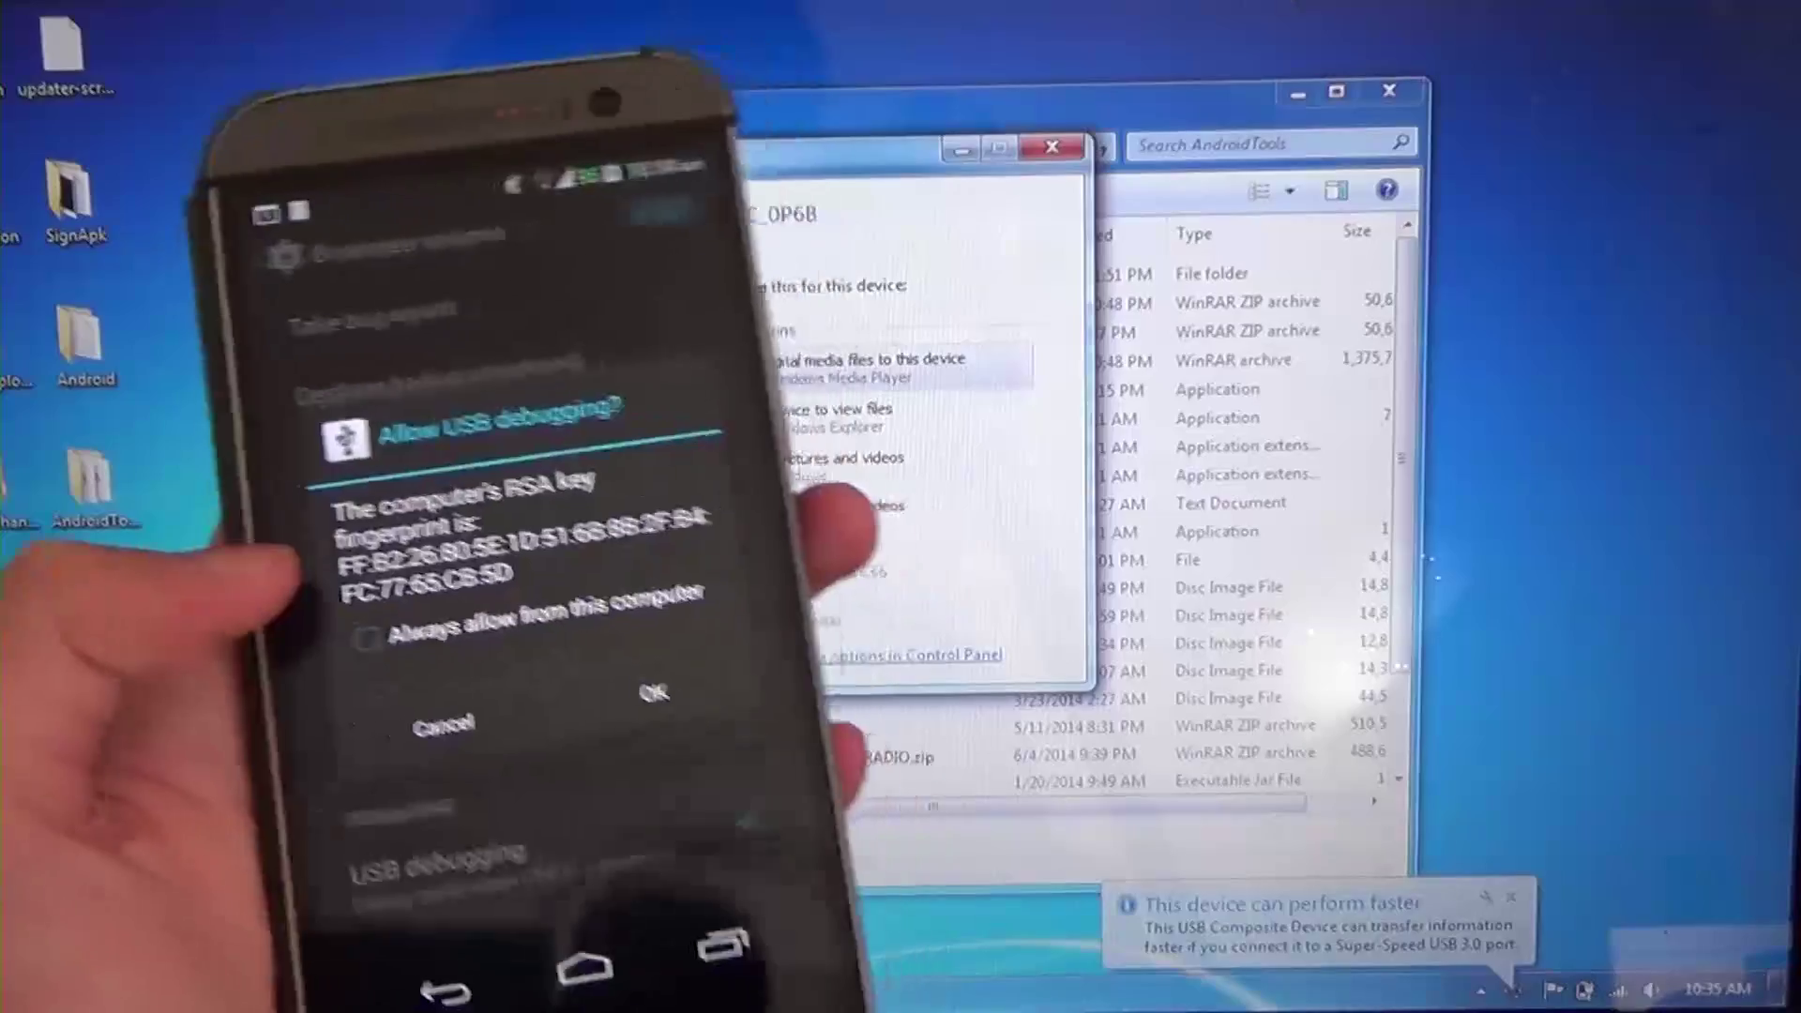
Always allow USB debugging from this computer on the phone and close the AutoPlay window.
left_click(425, 638)
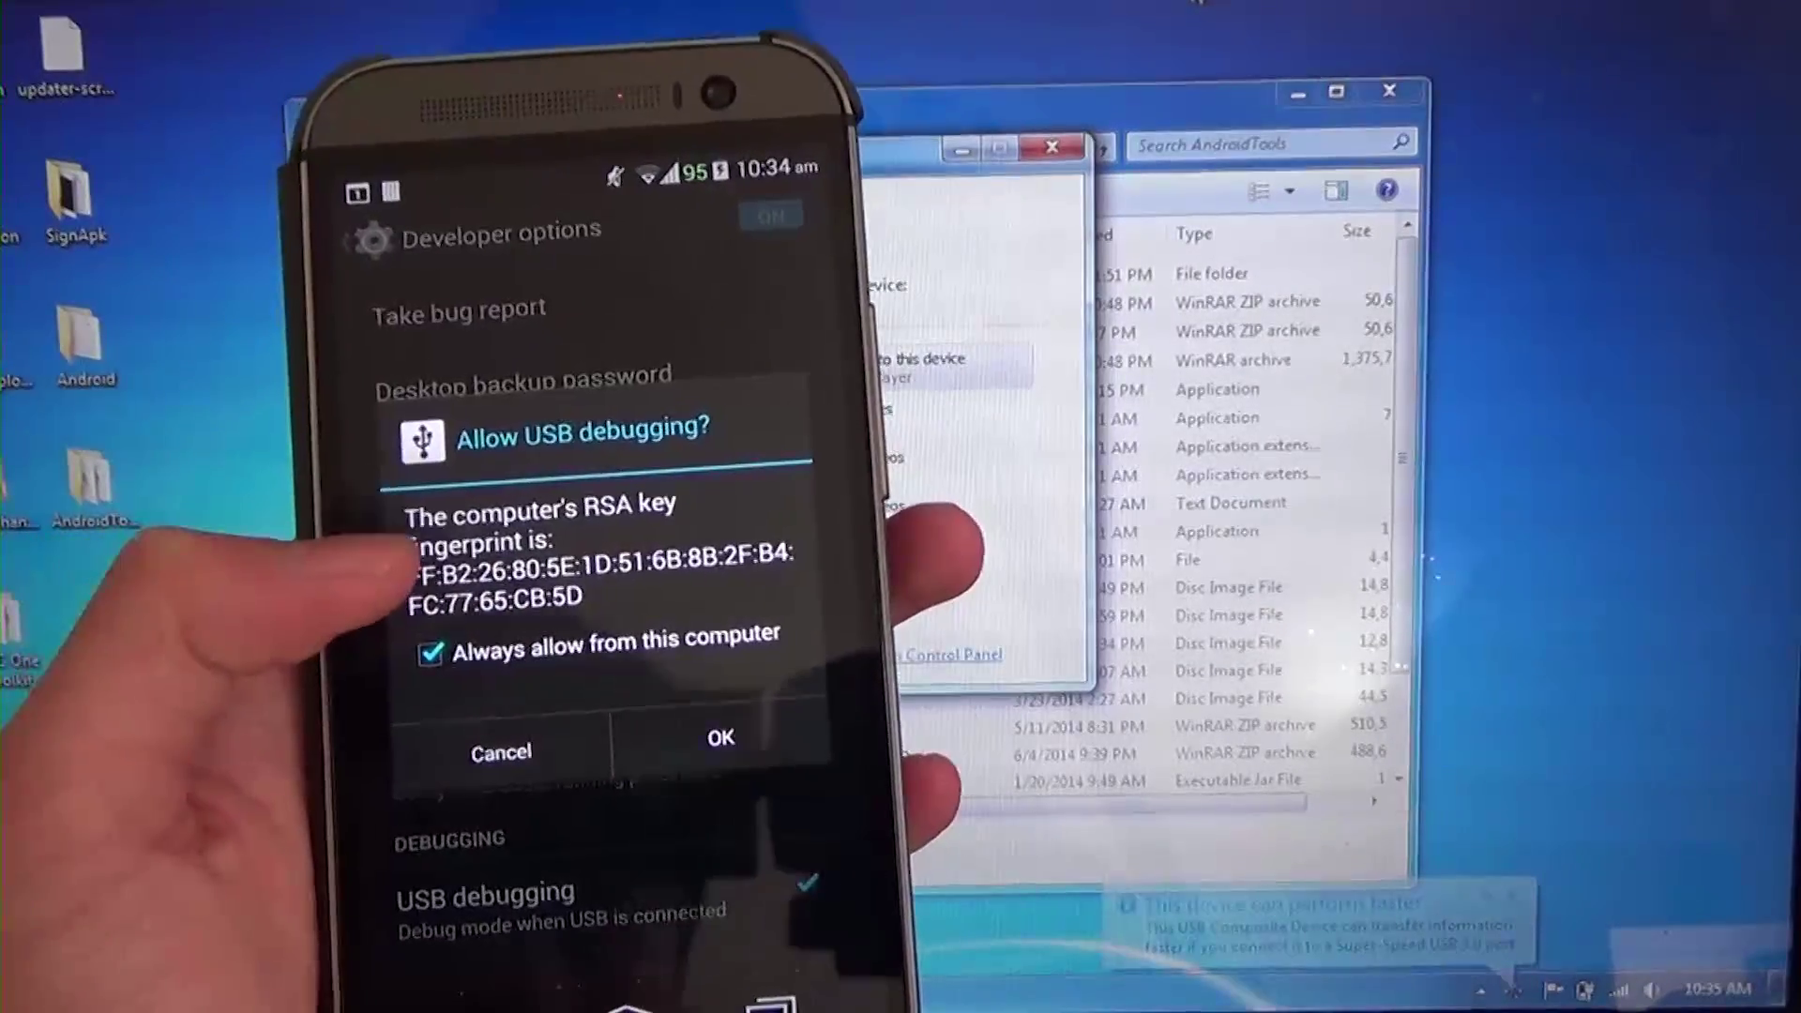
left_click(727, 741)
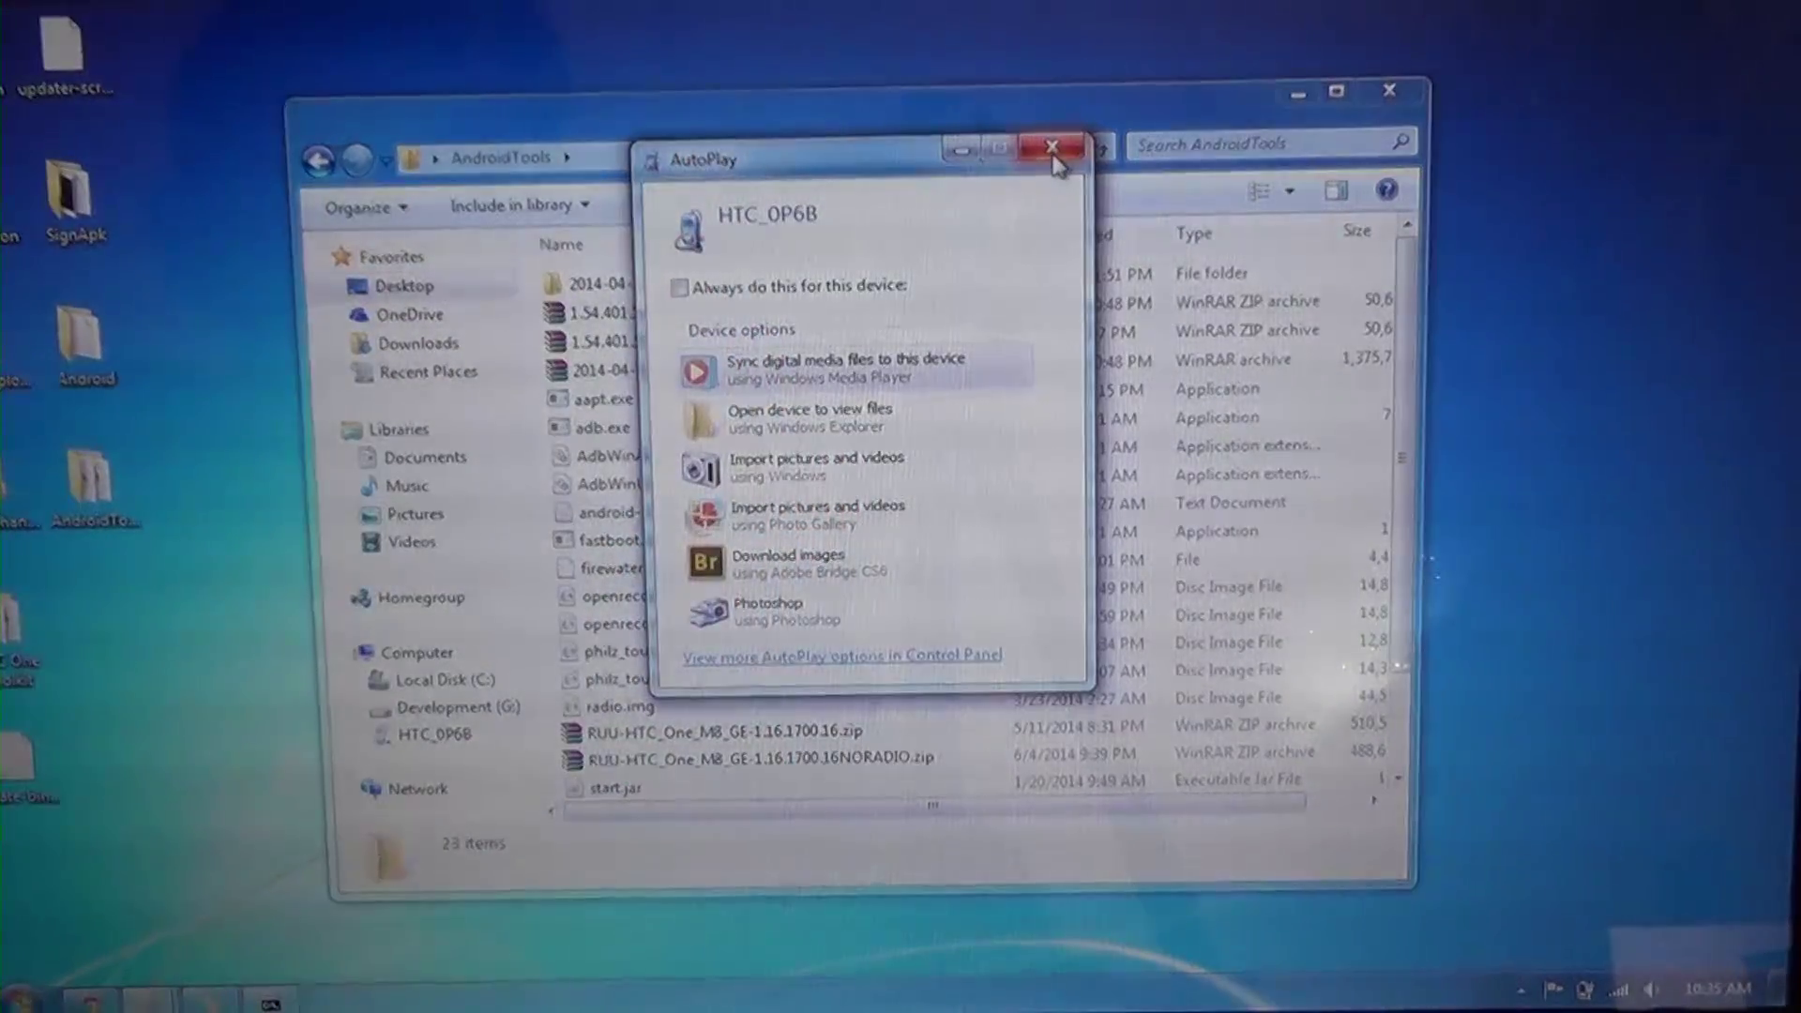
left_click(1053, 157)
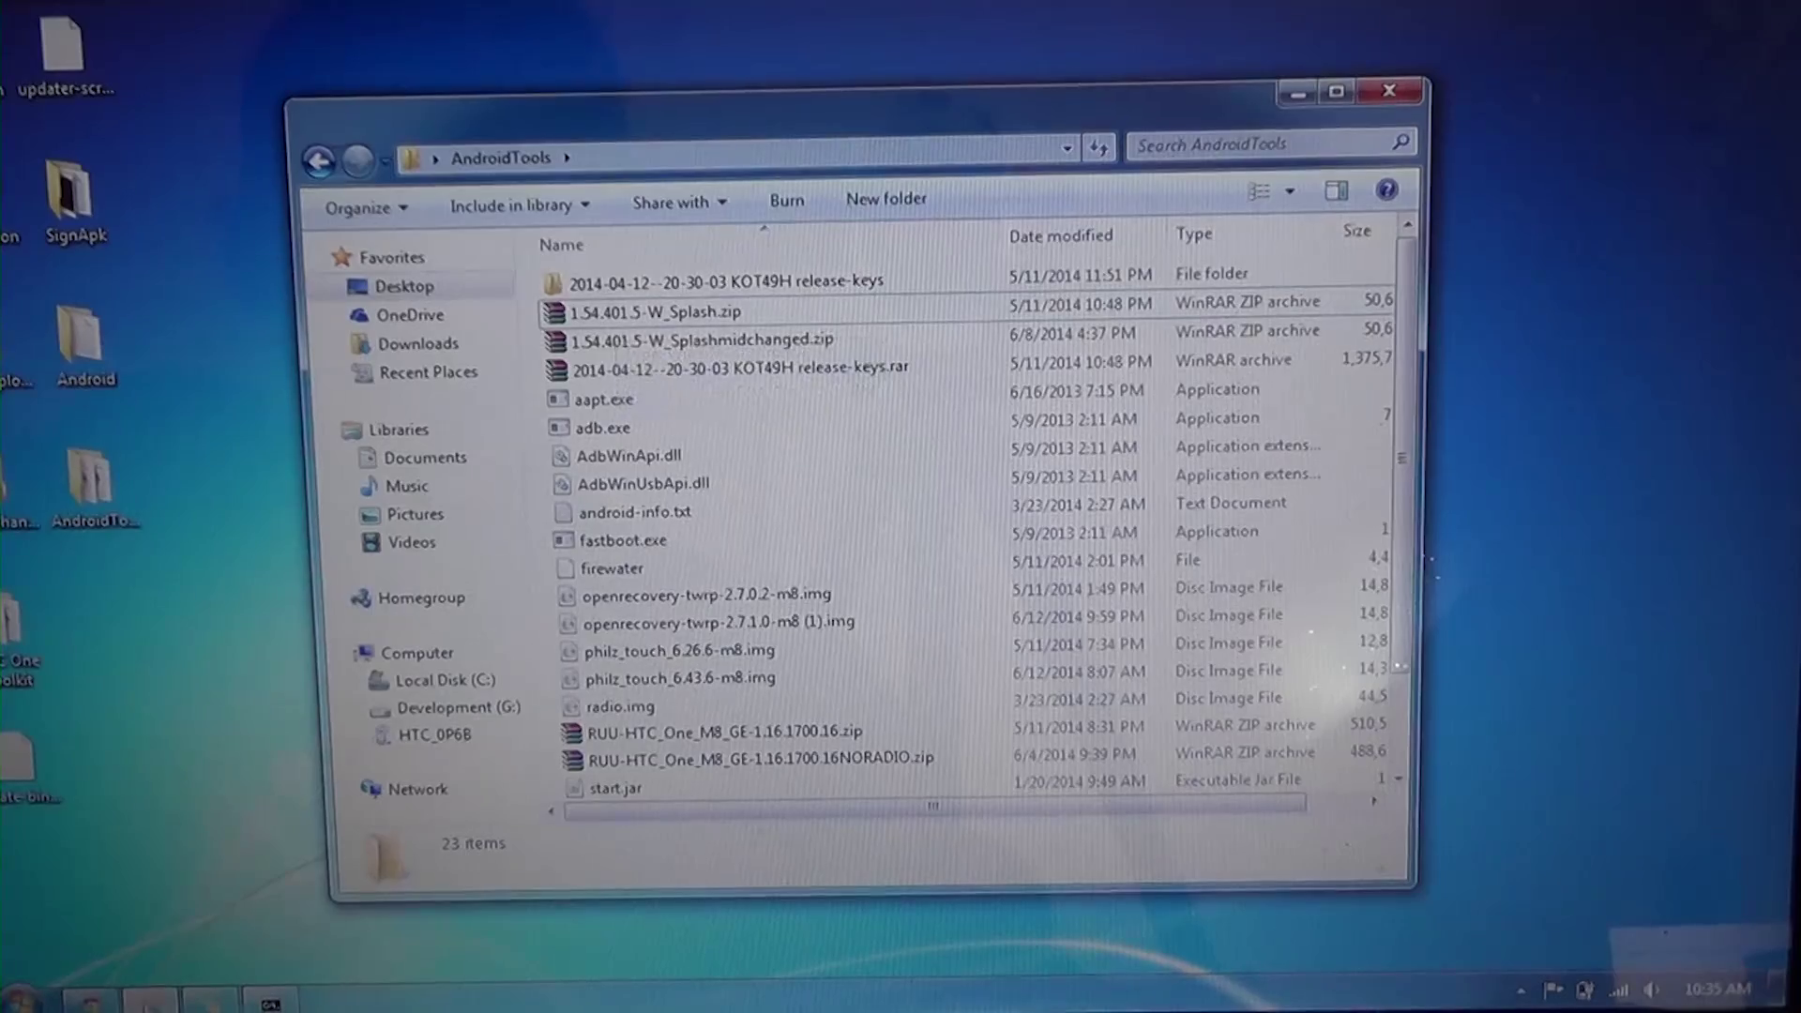
Run fastboot reboot-bootloader, which only reports waiting for device.
left_click(297, 1002)
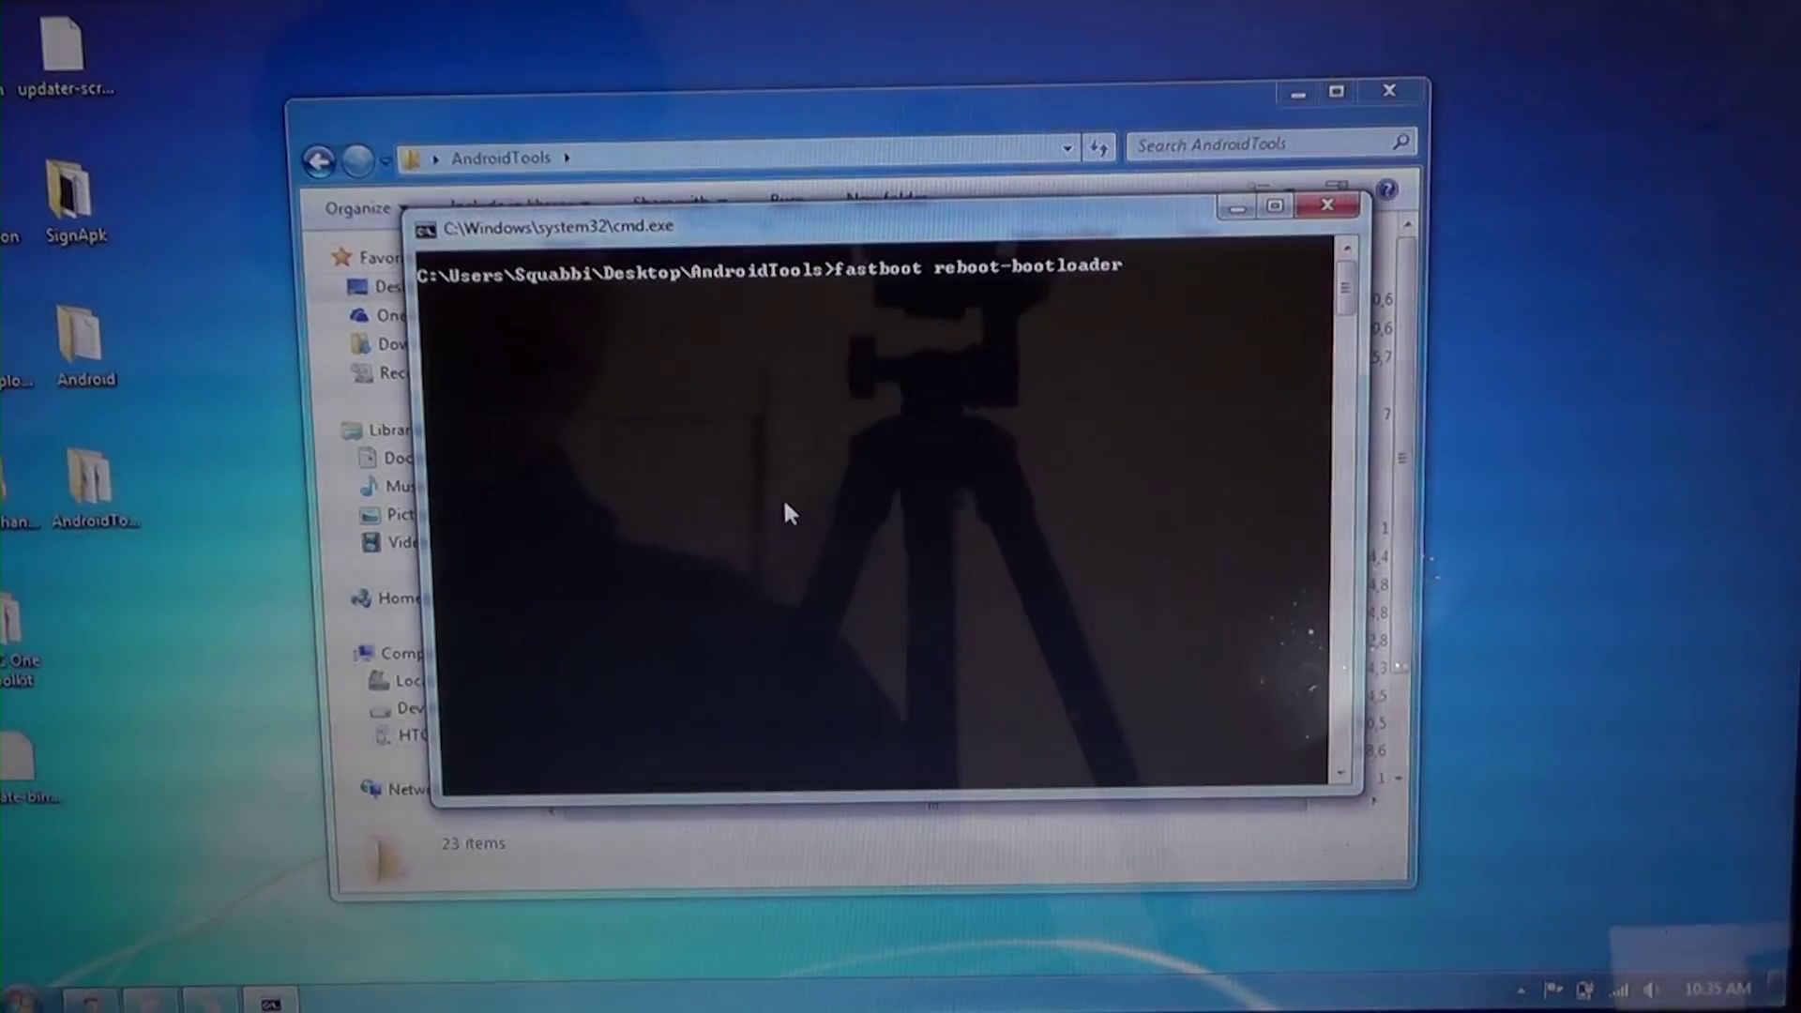
key("Return")
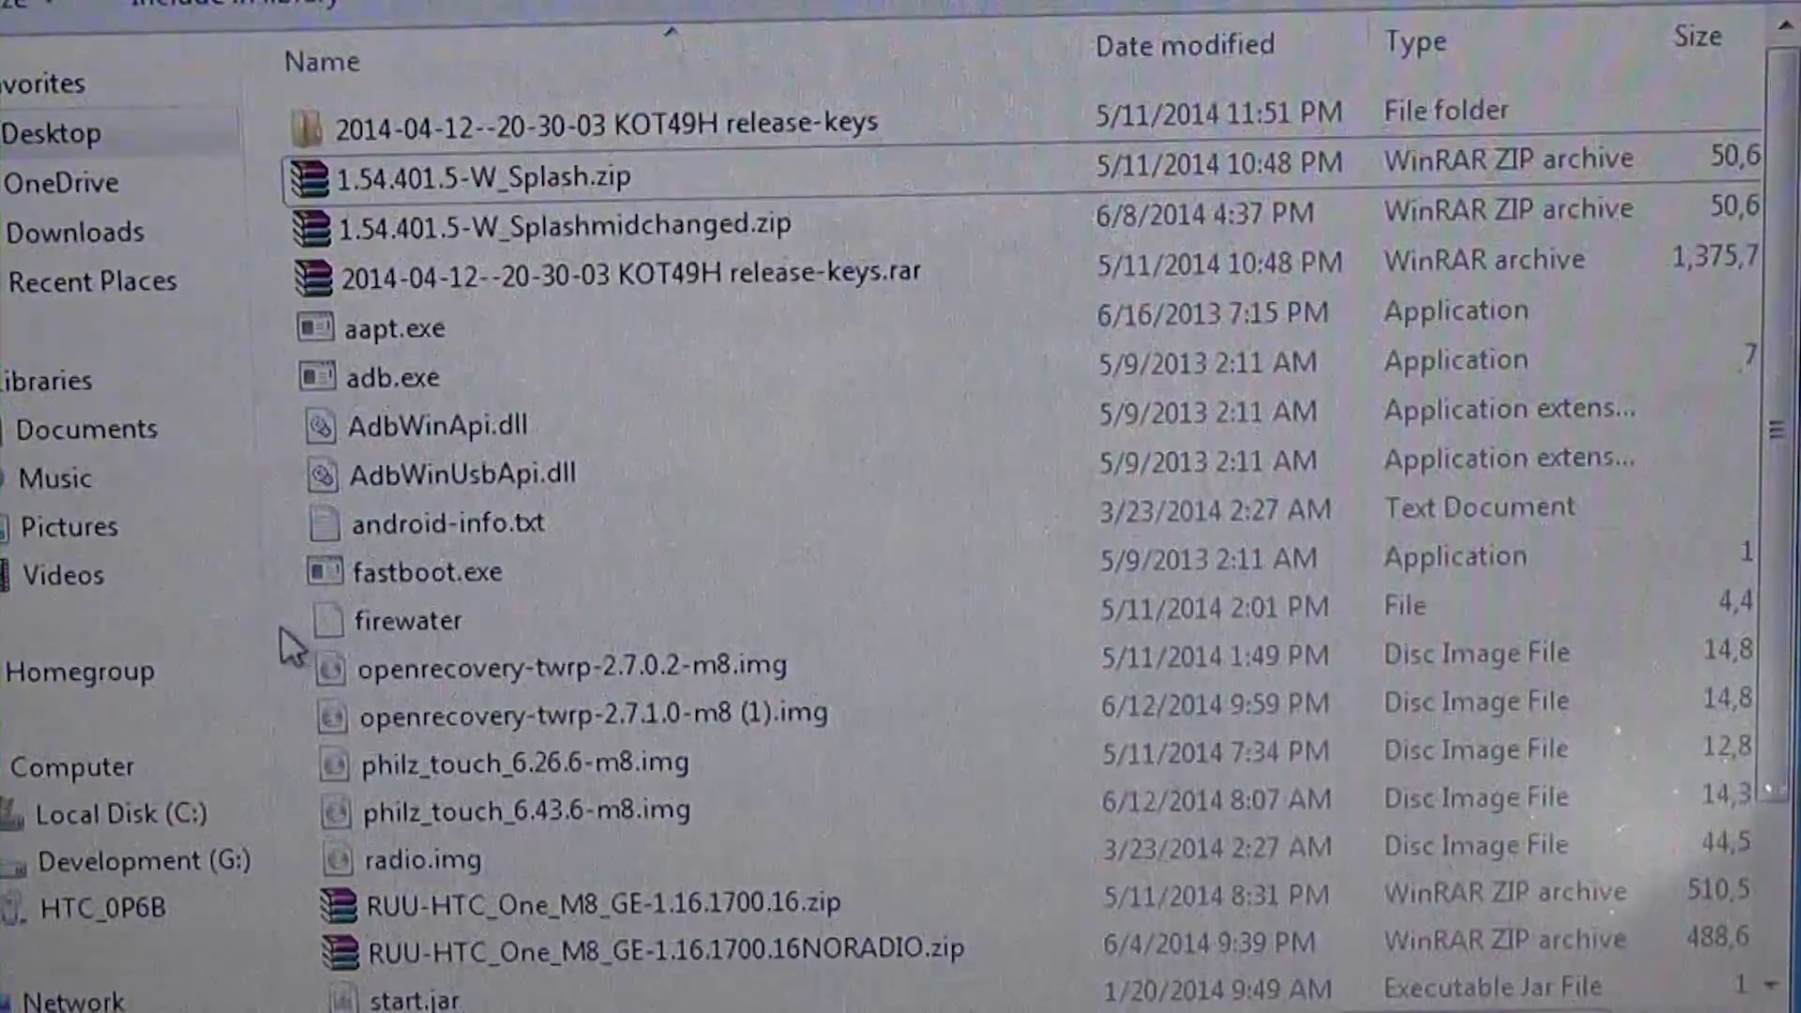
right_click(288, 647)
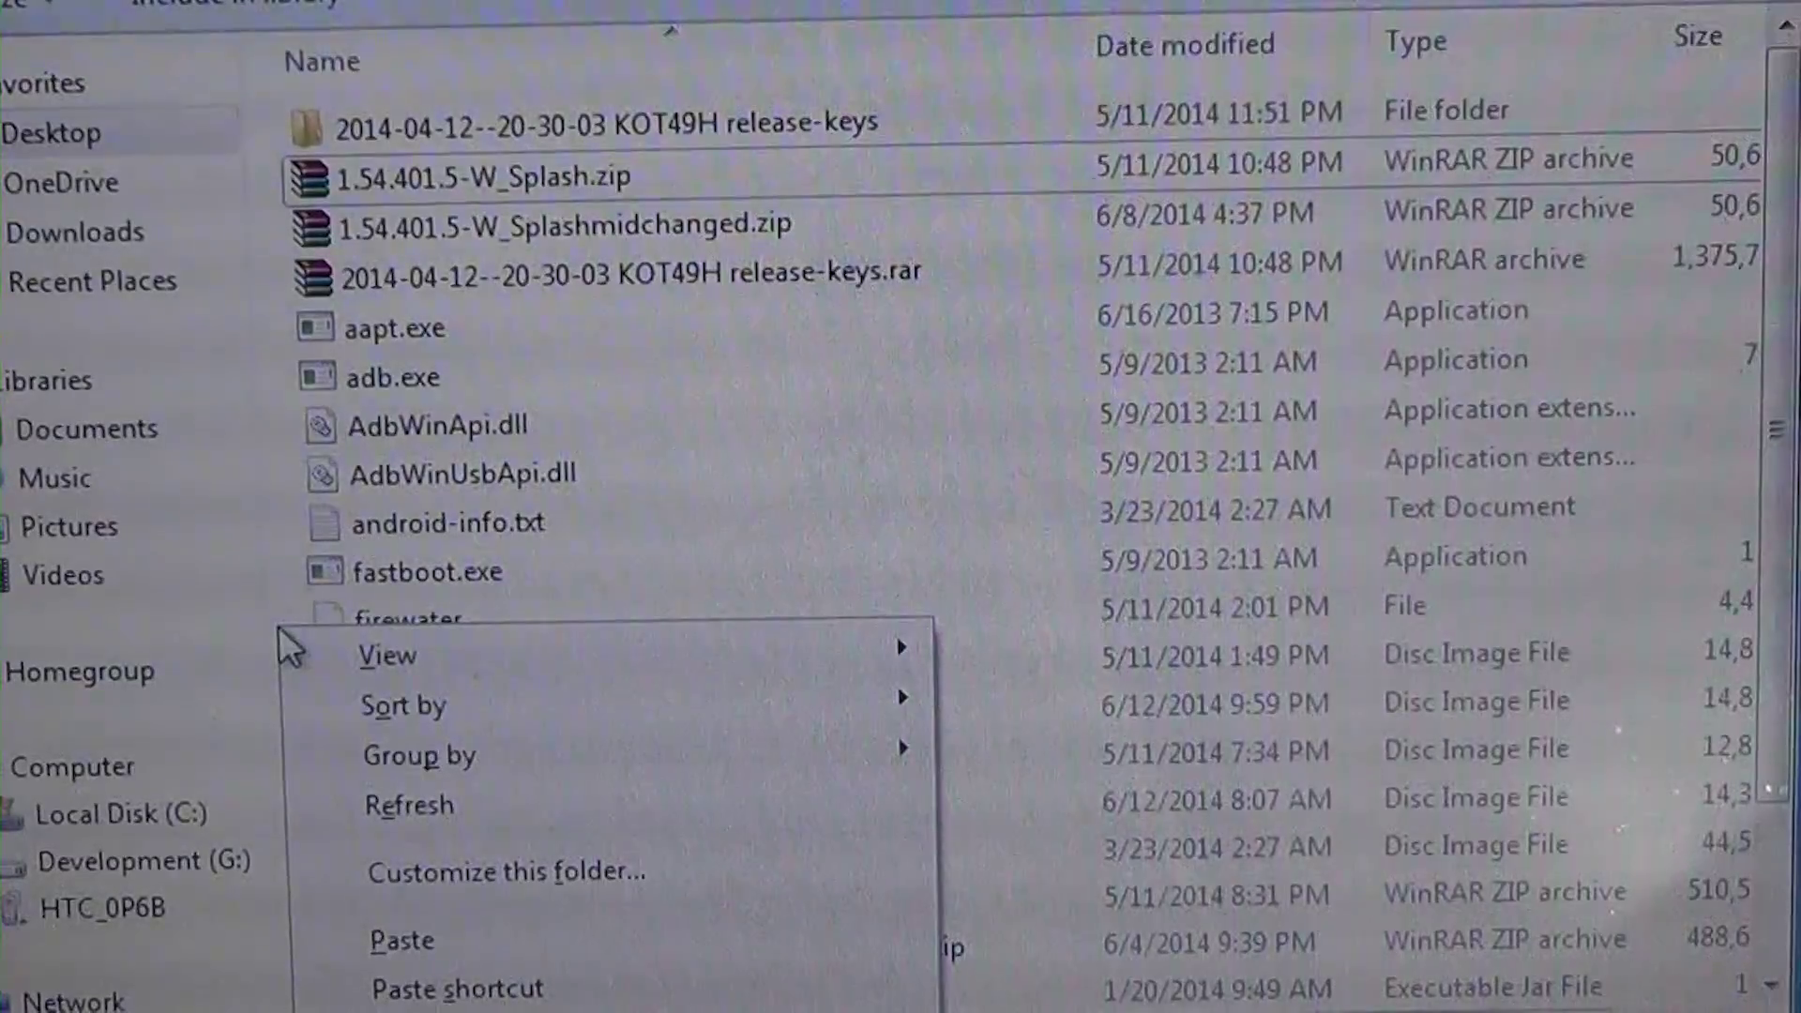
Open a prompt in AndroidTools and run adb reboot-bootloader to enter the bootloader.
left_click(450, 1003)
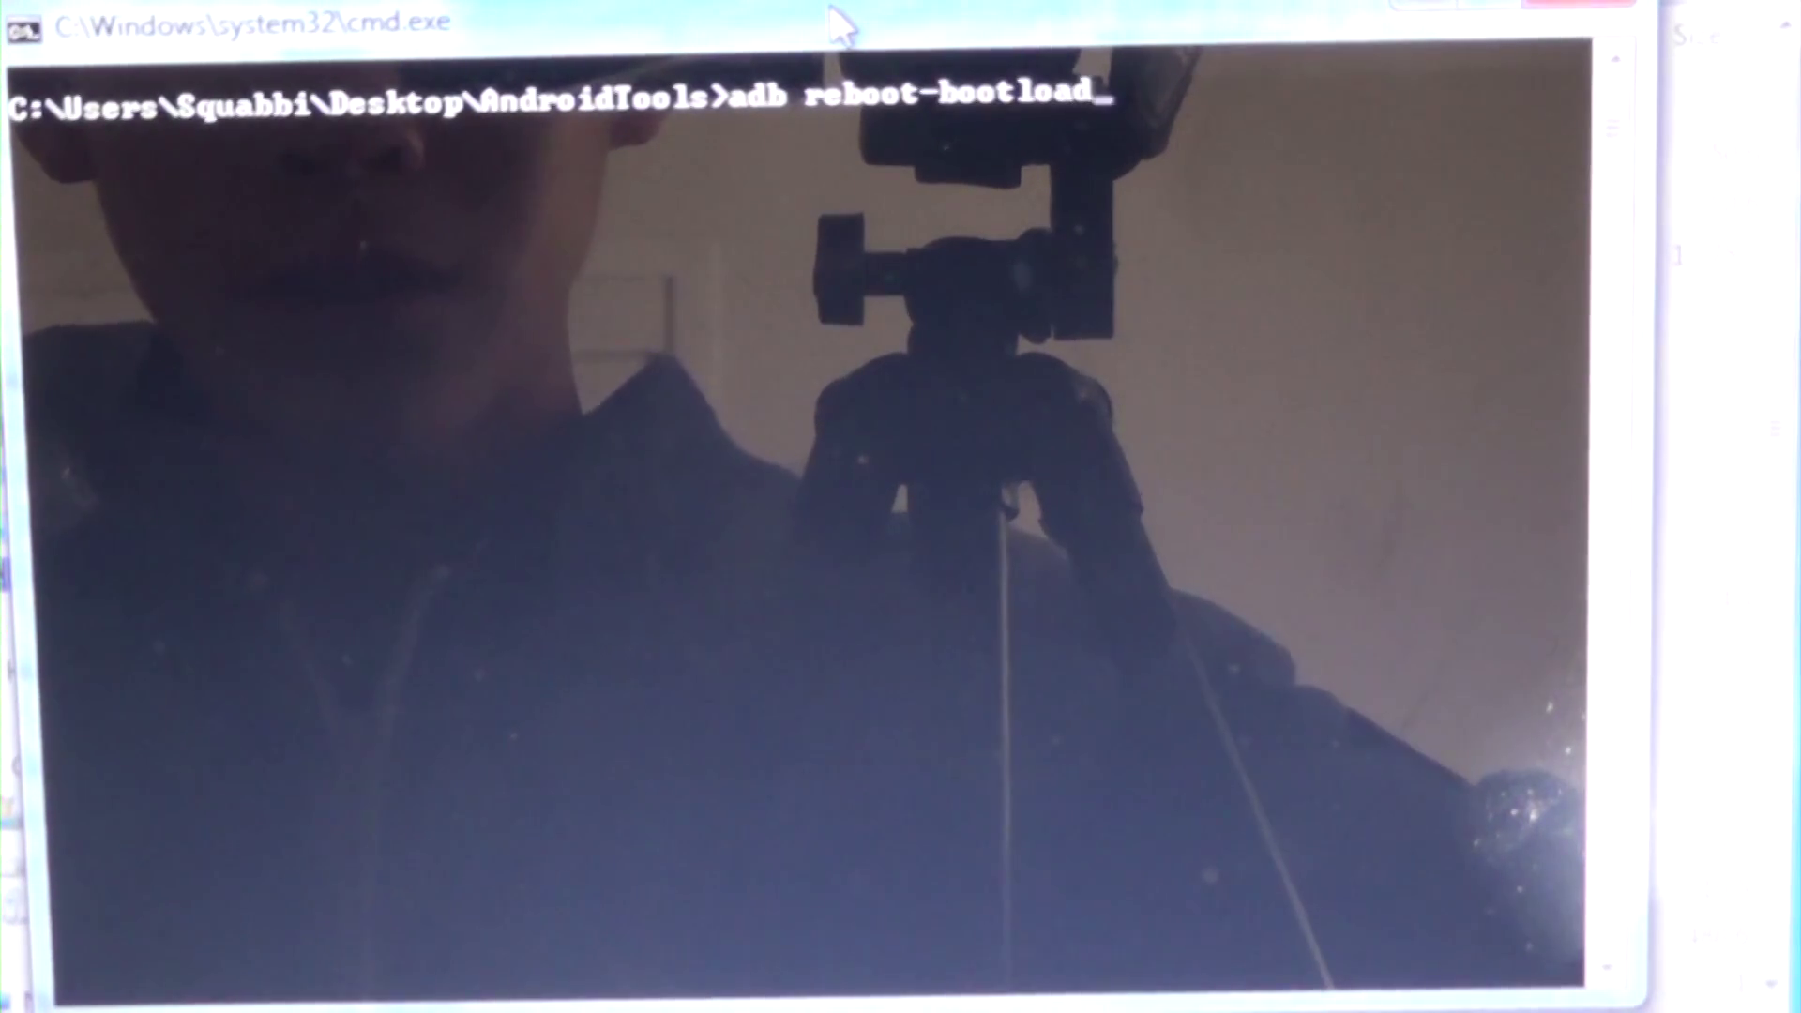
key("Return")
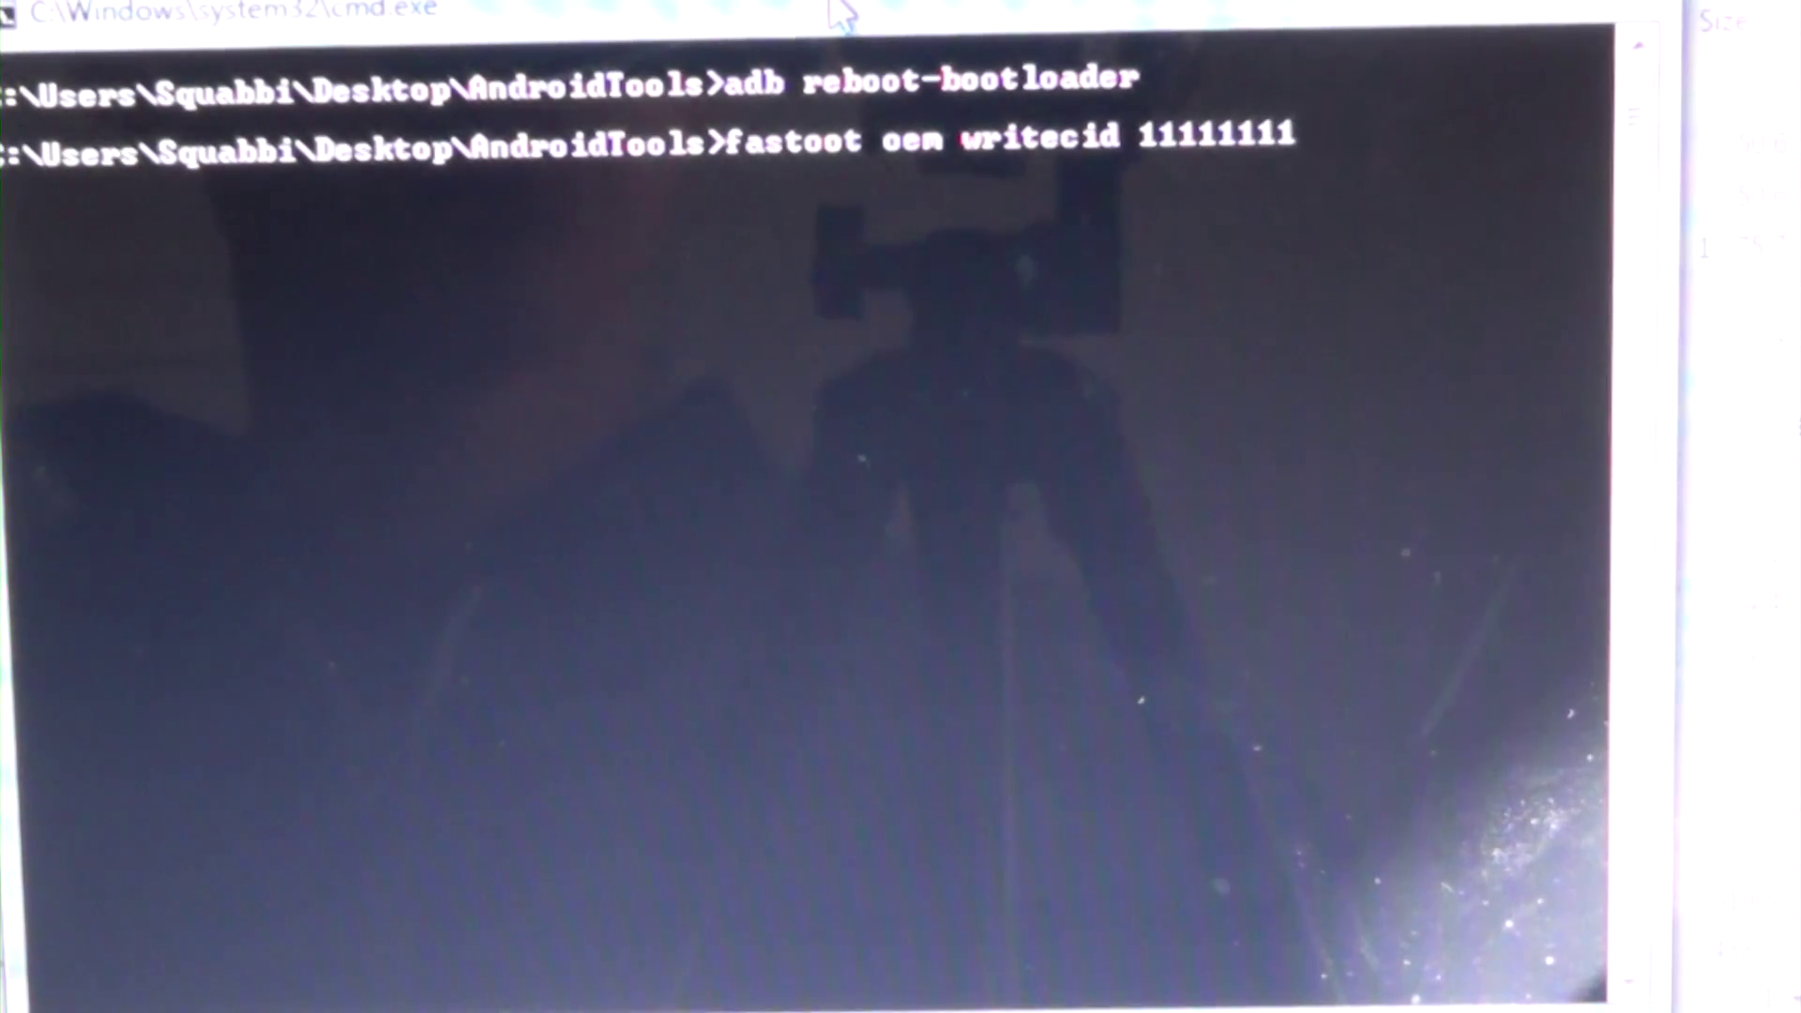
Run fastboot oem writecid 11111111 correctly after the 'fastoot' typo, then fastboot reboot-bootloader.
key("Return")
type("fastboot o")
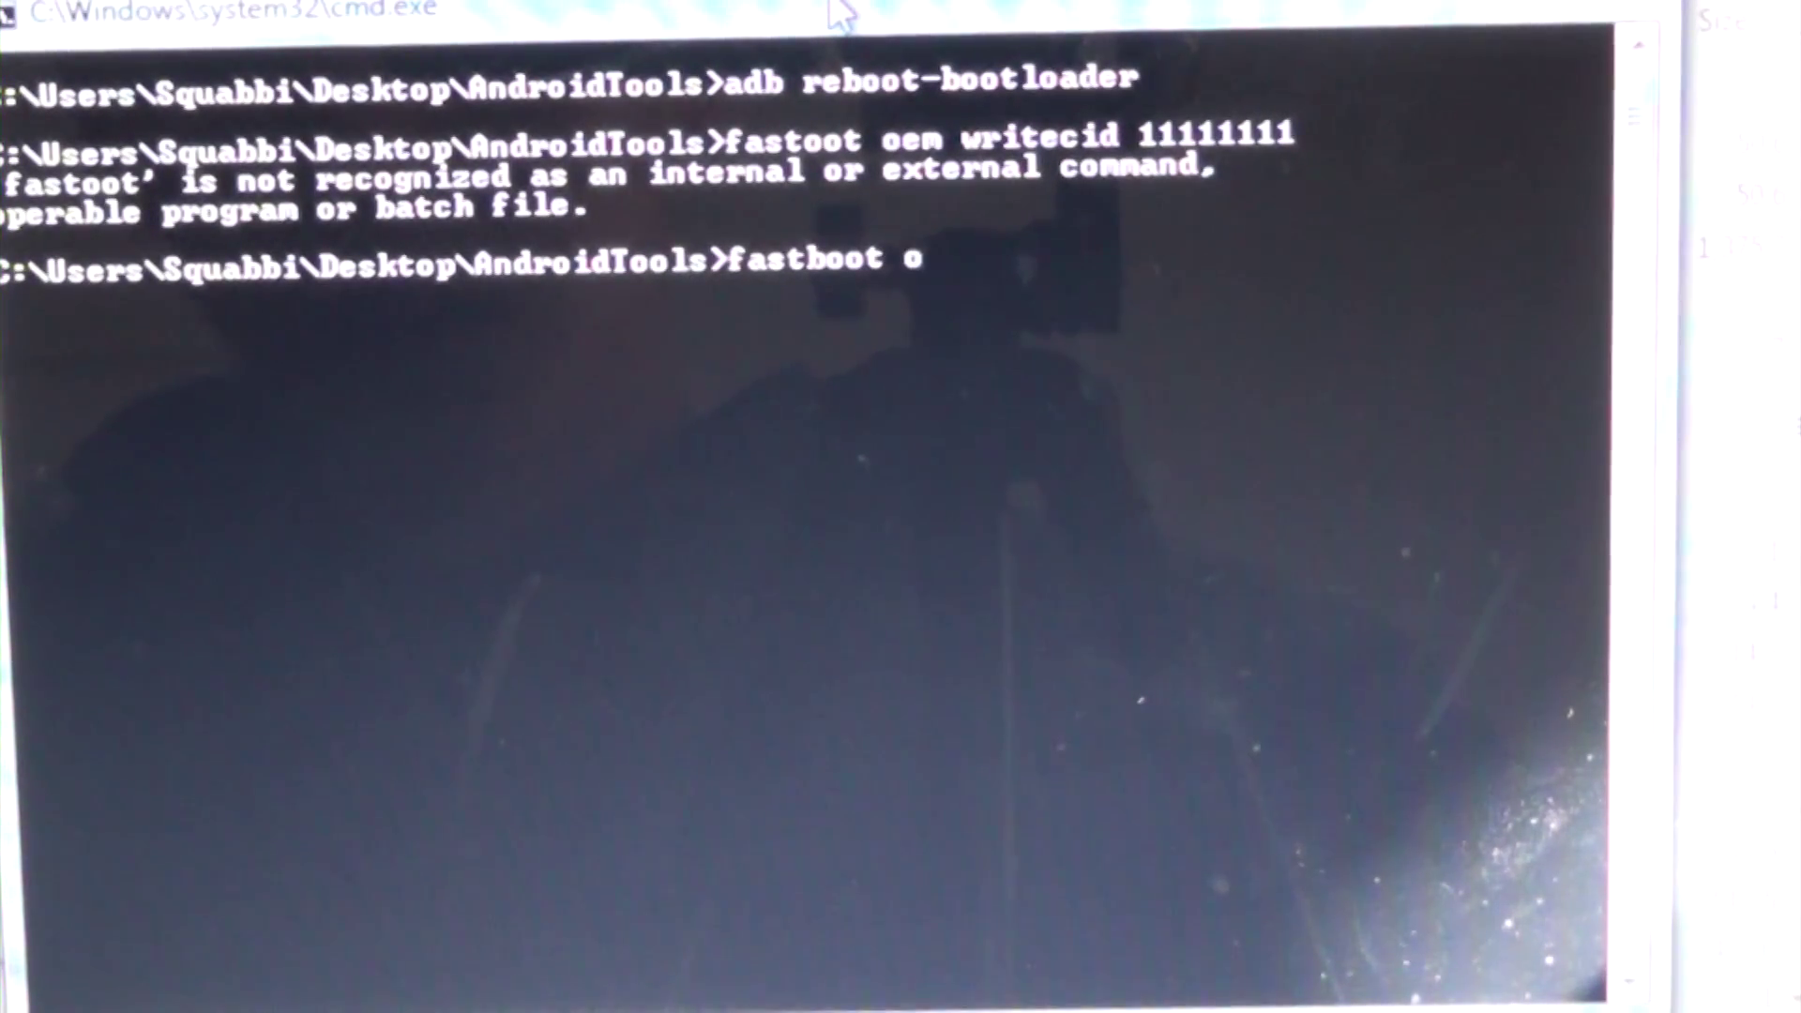
type("em writecid 11111111")
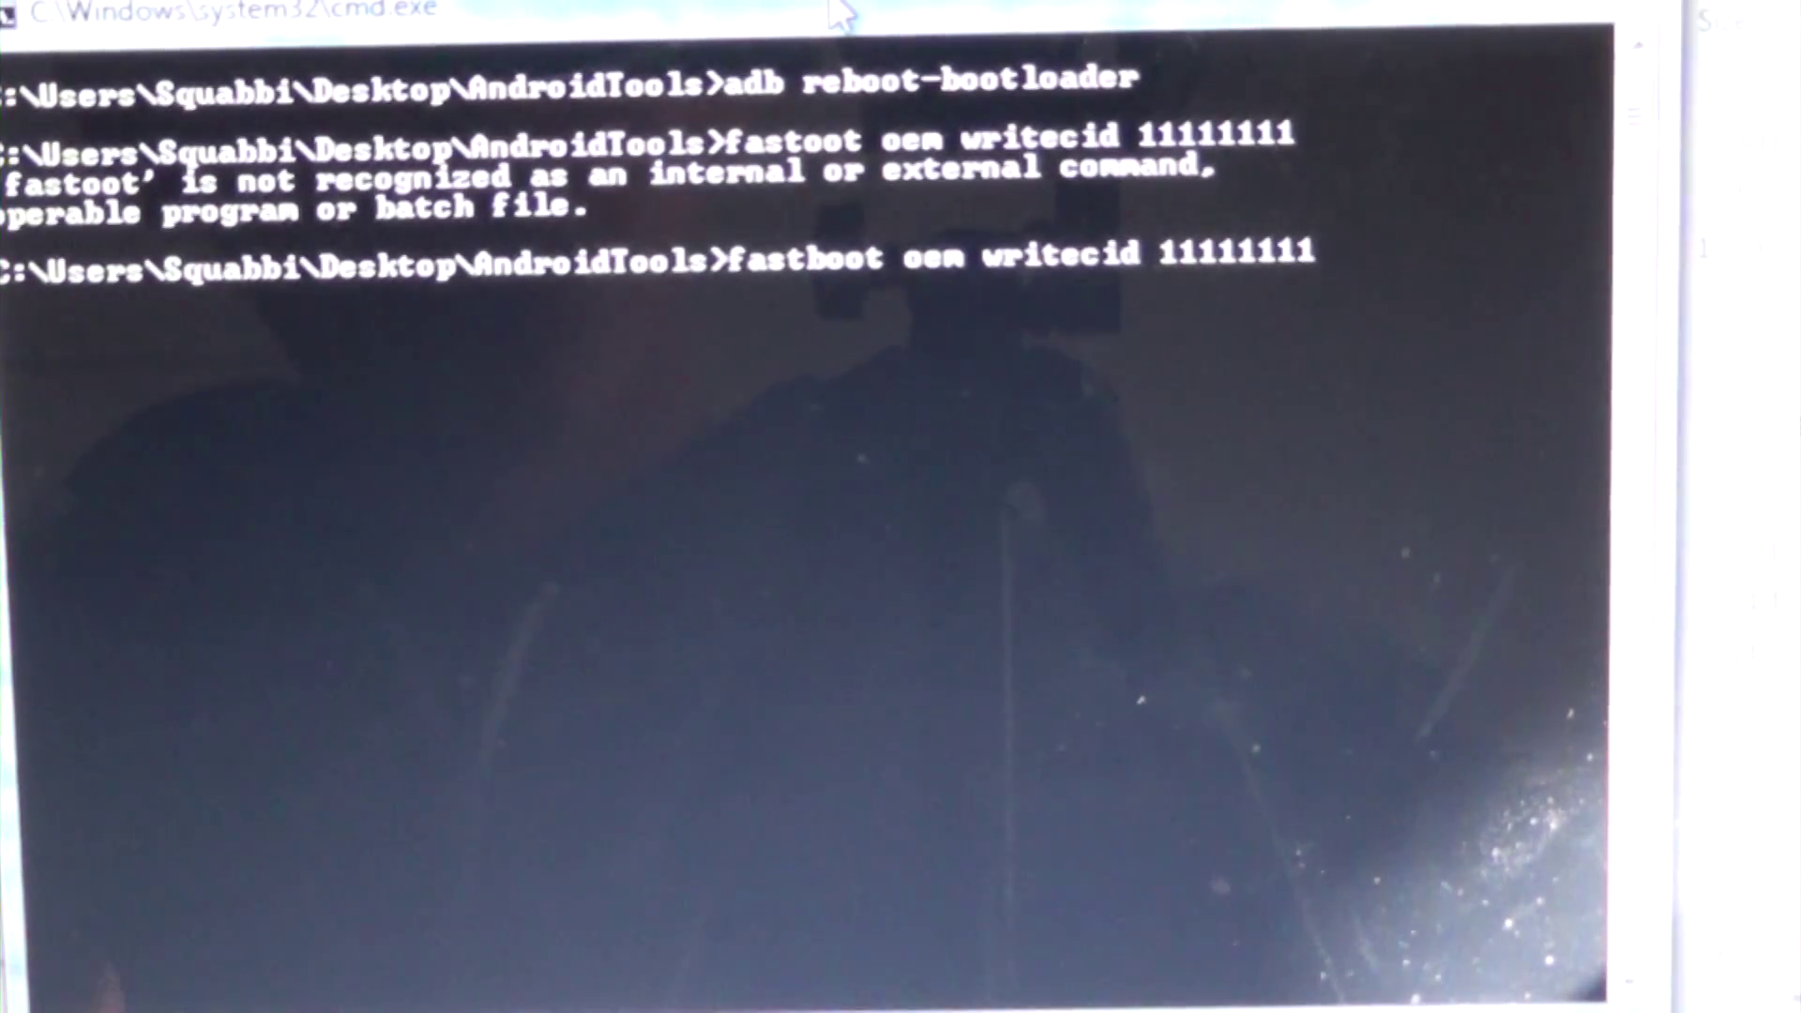
key("Return")
type("fastboot reboot-bootloade")
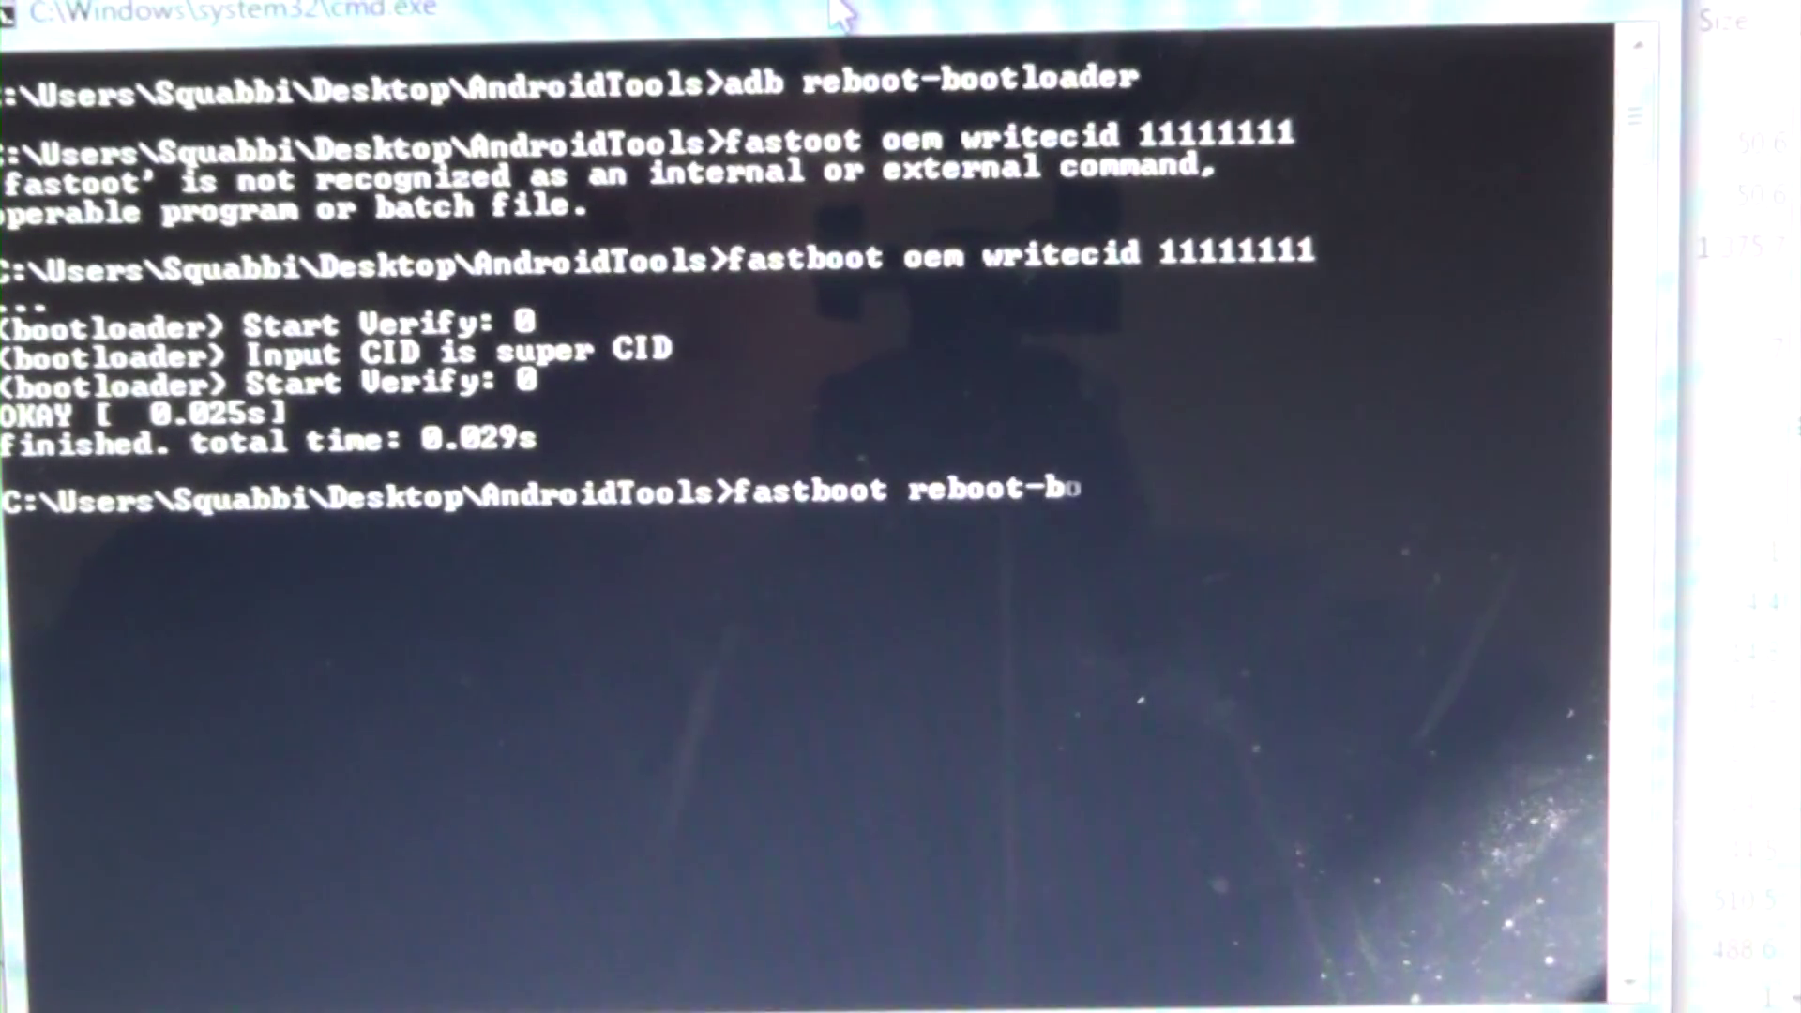
type("r")
key("Return")
type("fastboot oem rebootR")
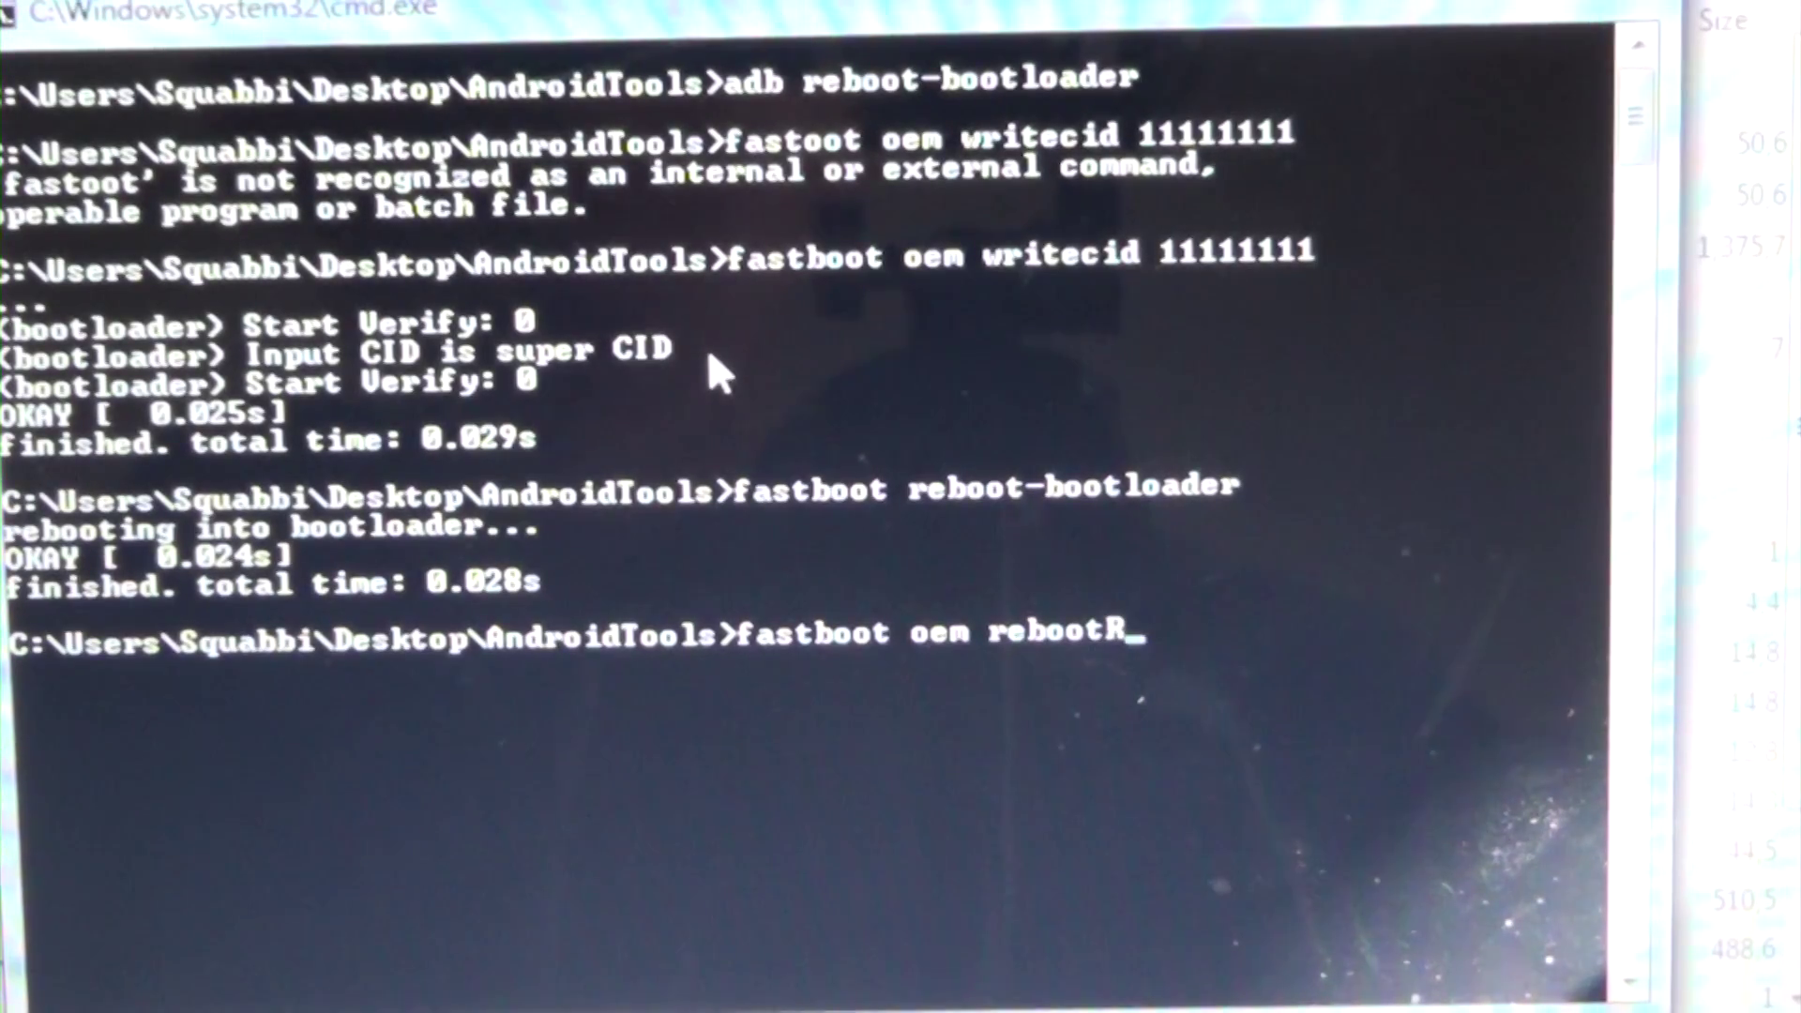
type("UU")
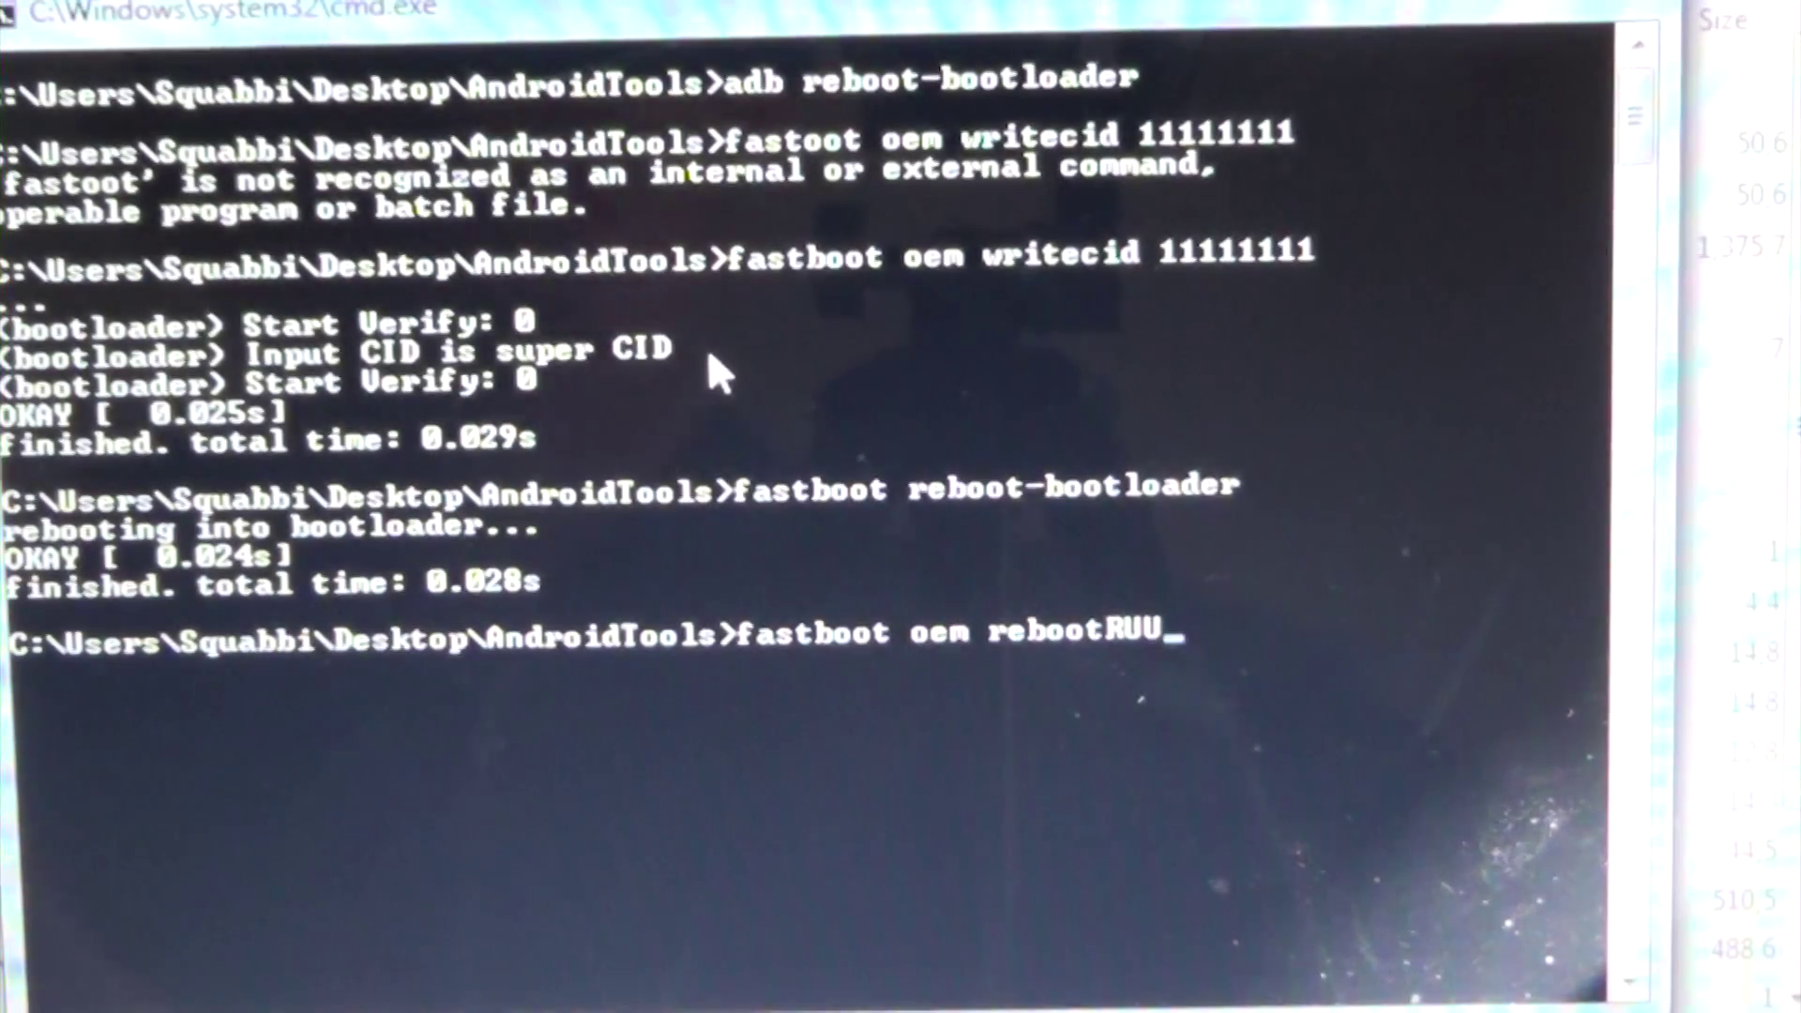
Run fastboot oem rebootRUU to put the phone into RUU flashing mode.
key("Return")
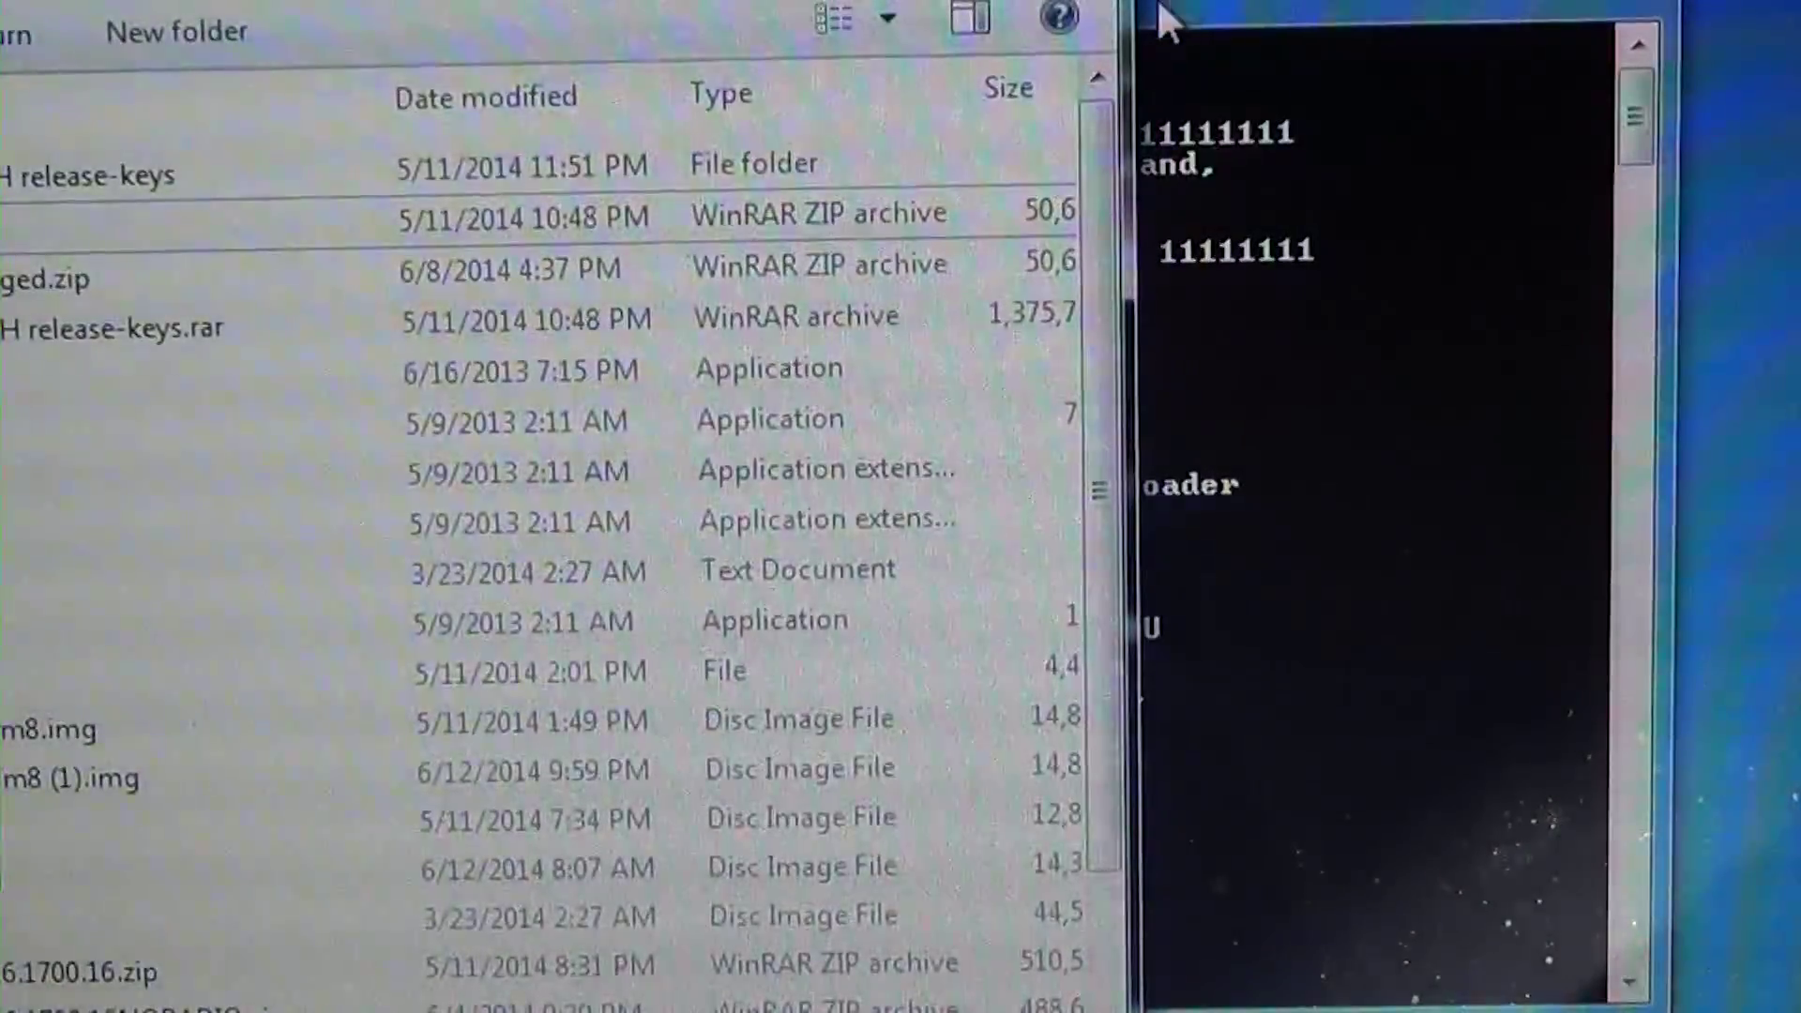
left_click(1169, 21)
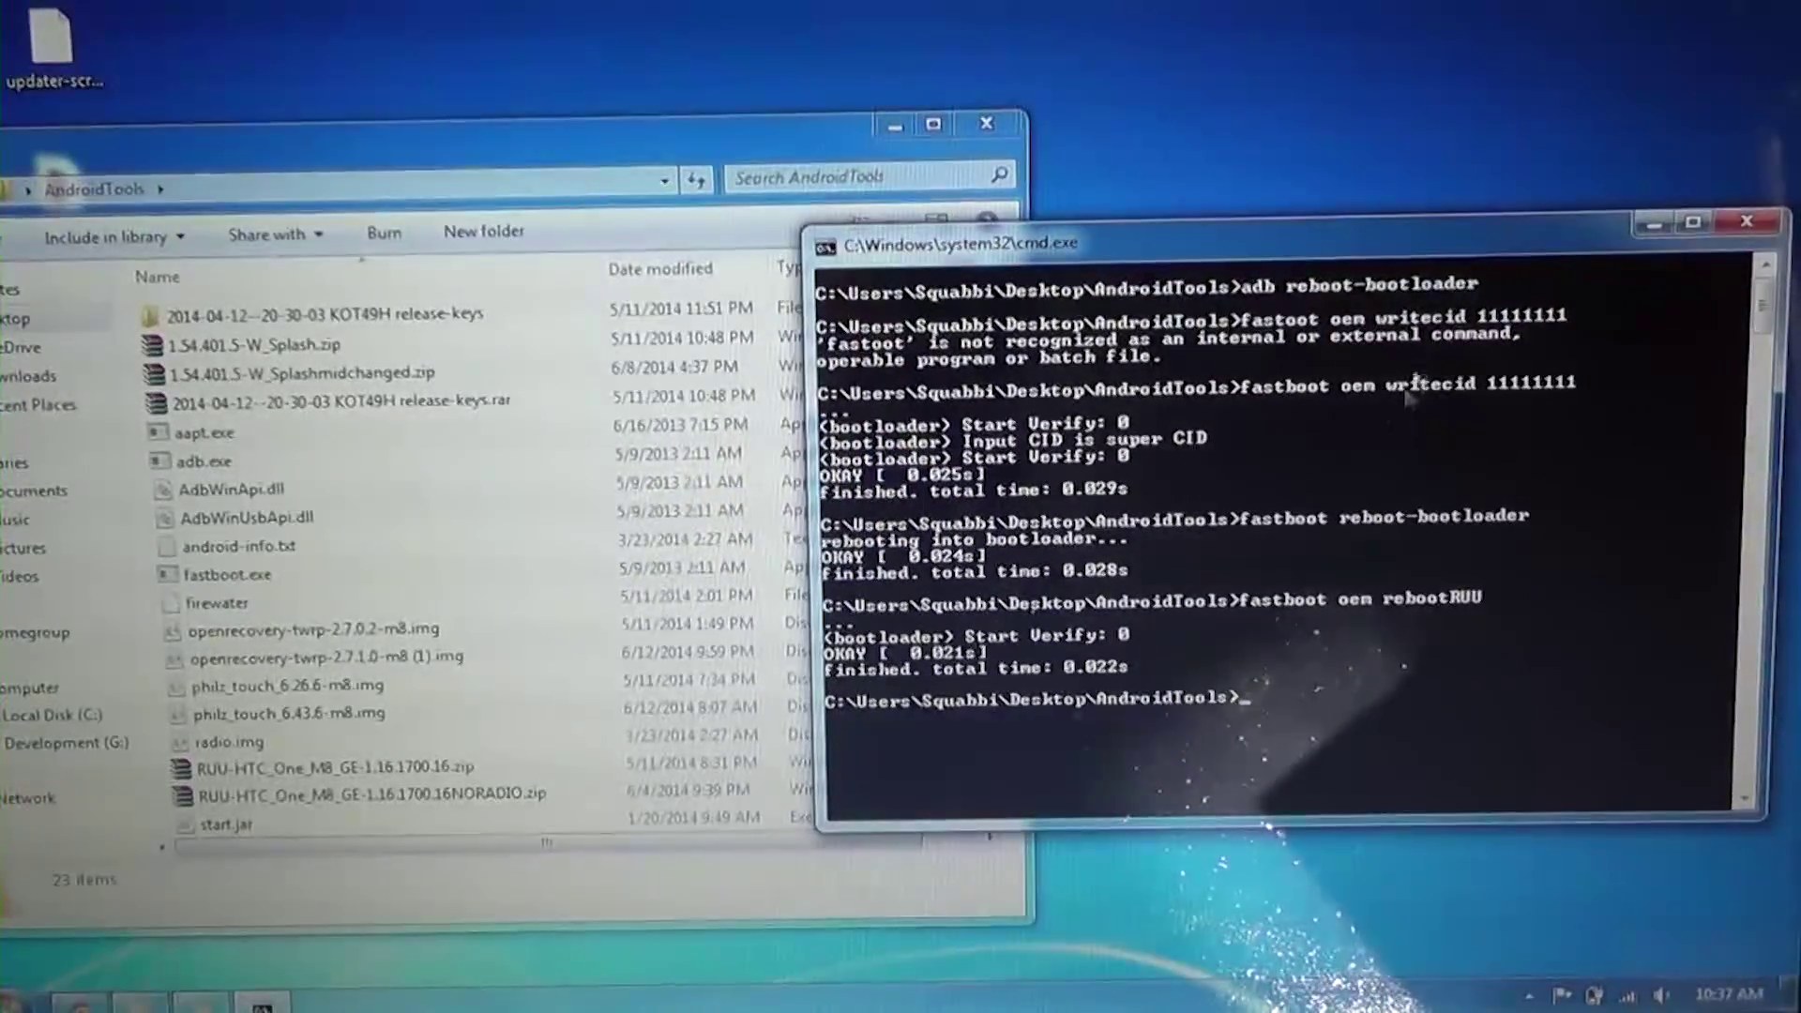
type("fast")
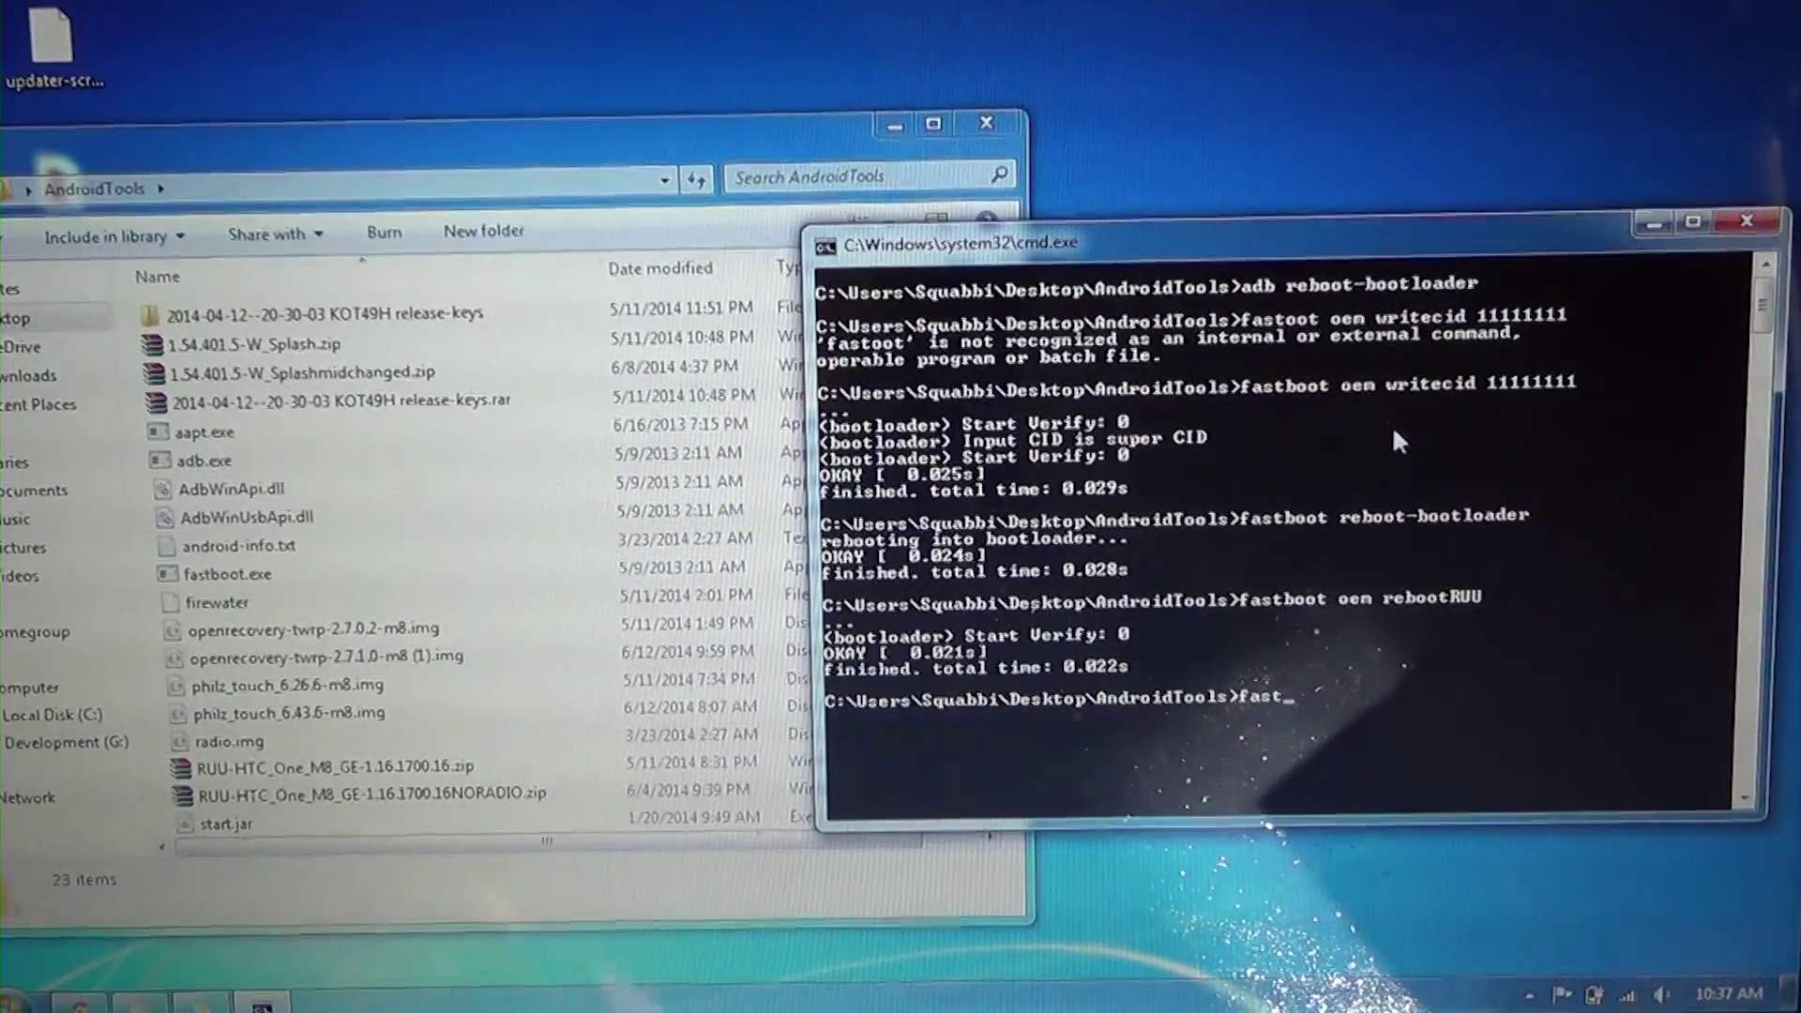
type("boot")
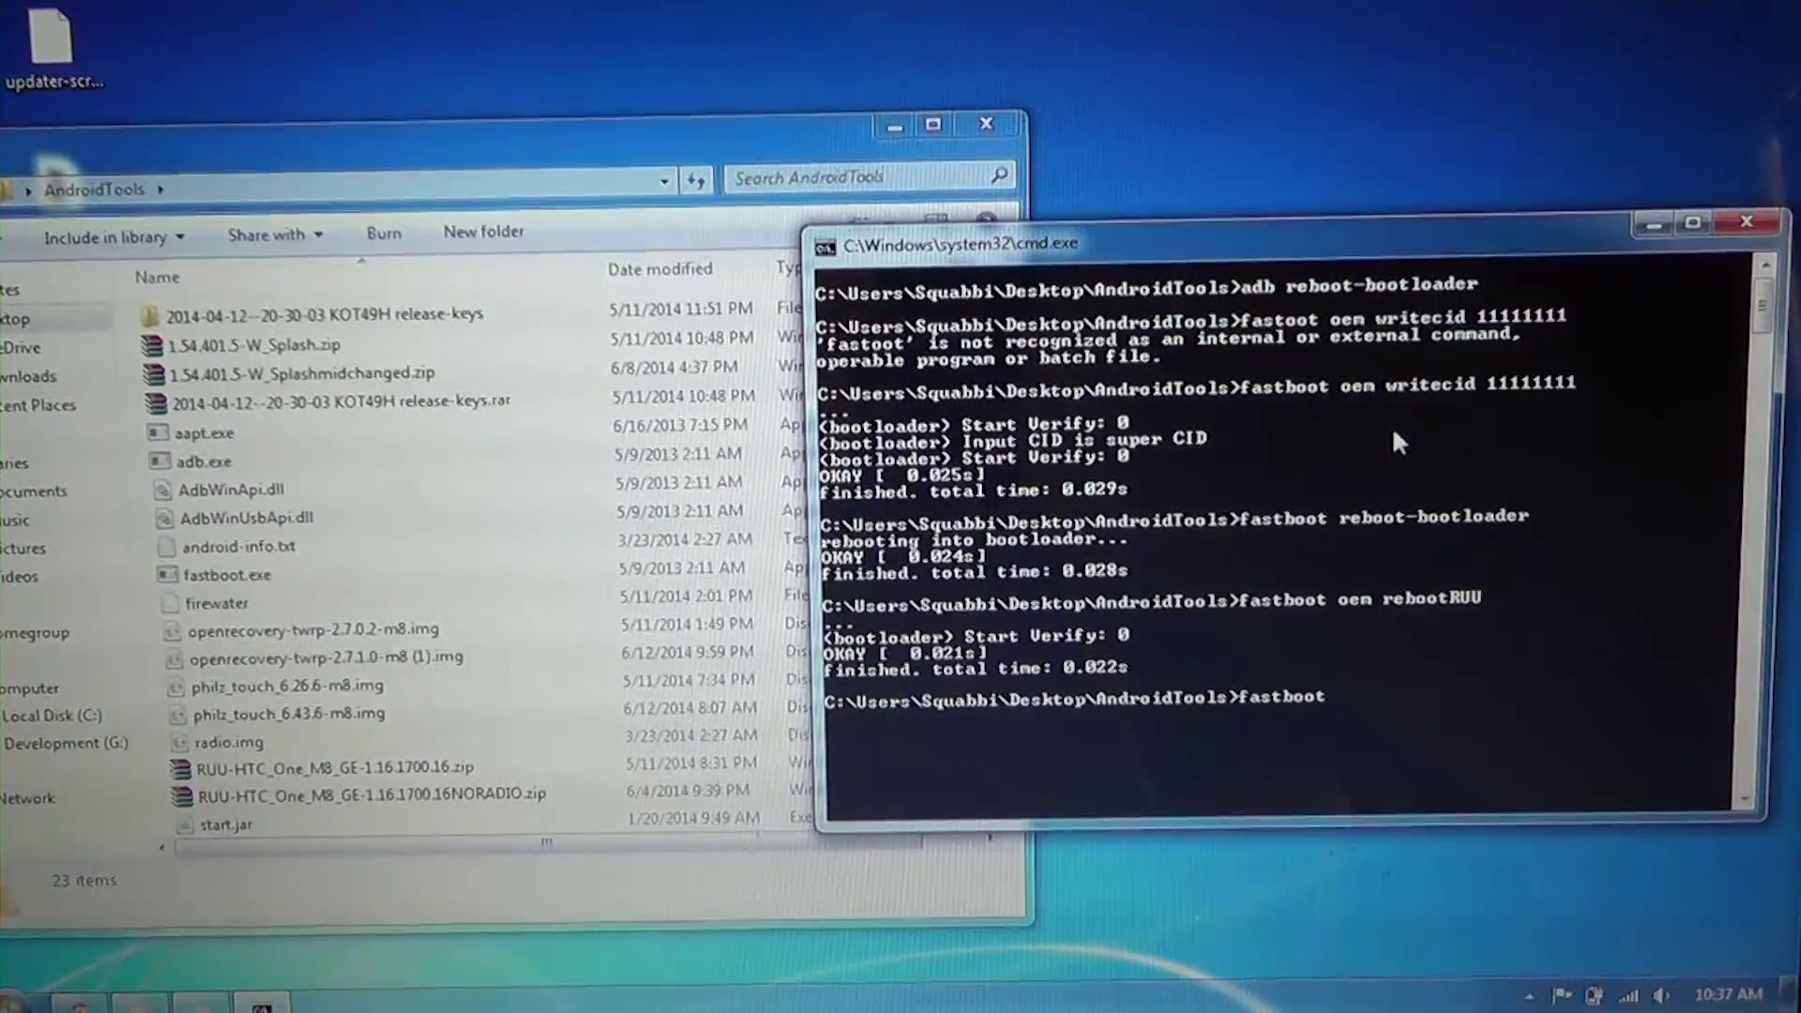
type("flash zi")
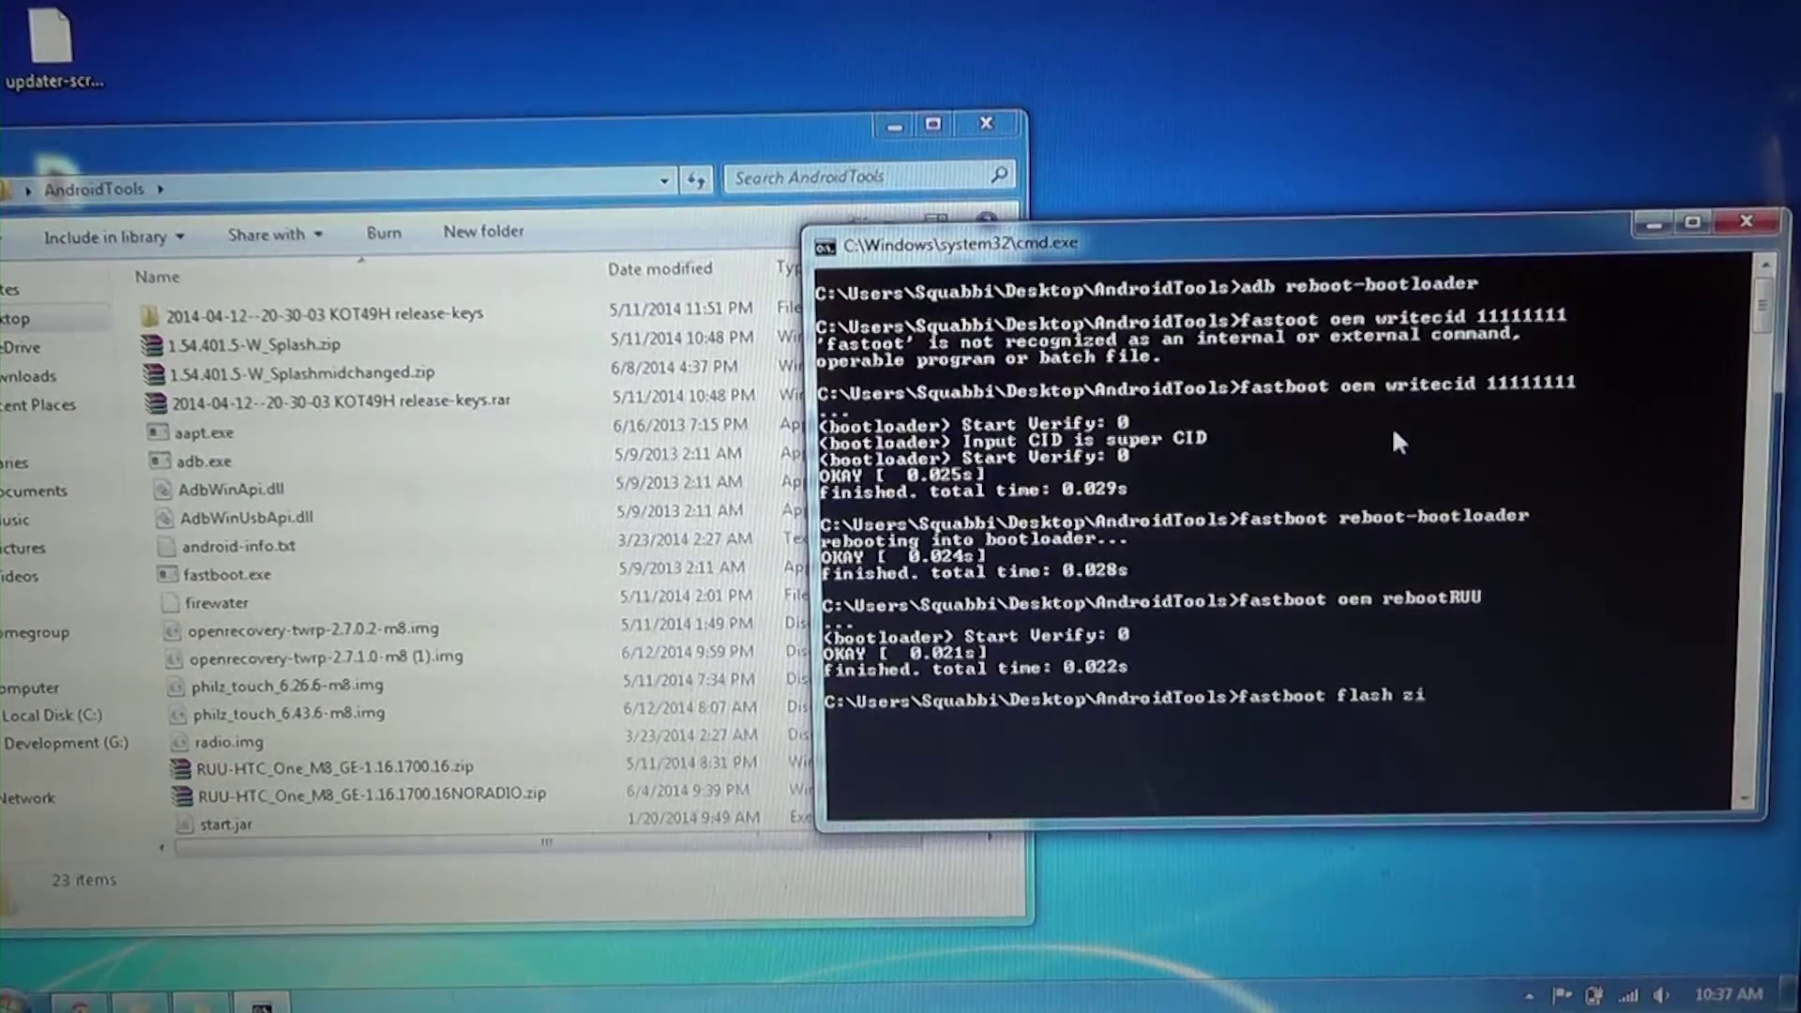
type("p")
Run fastboot flash zip on 1.54.401.5-W_Splash.zip; first pass ends with the hboot pre-update failure.
left_click_drag(215, 359, 1154, 675)
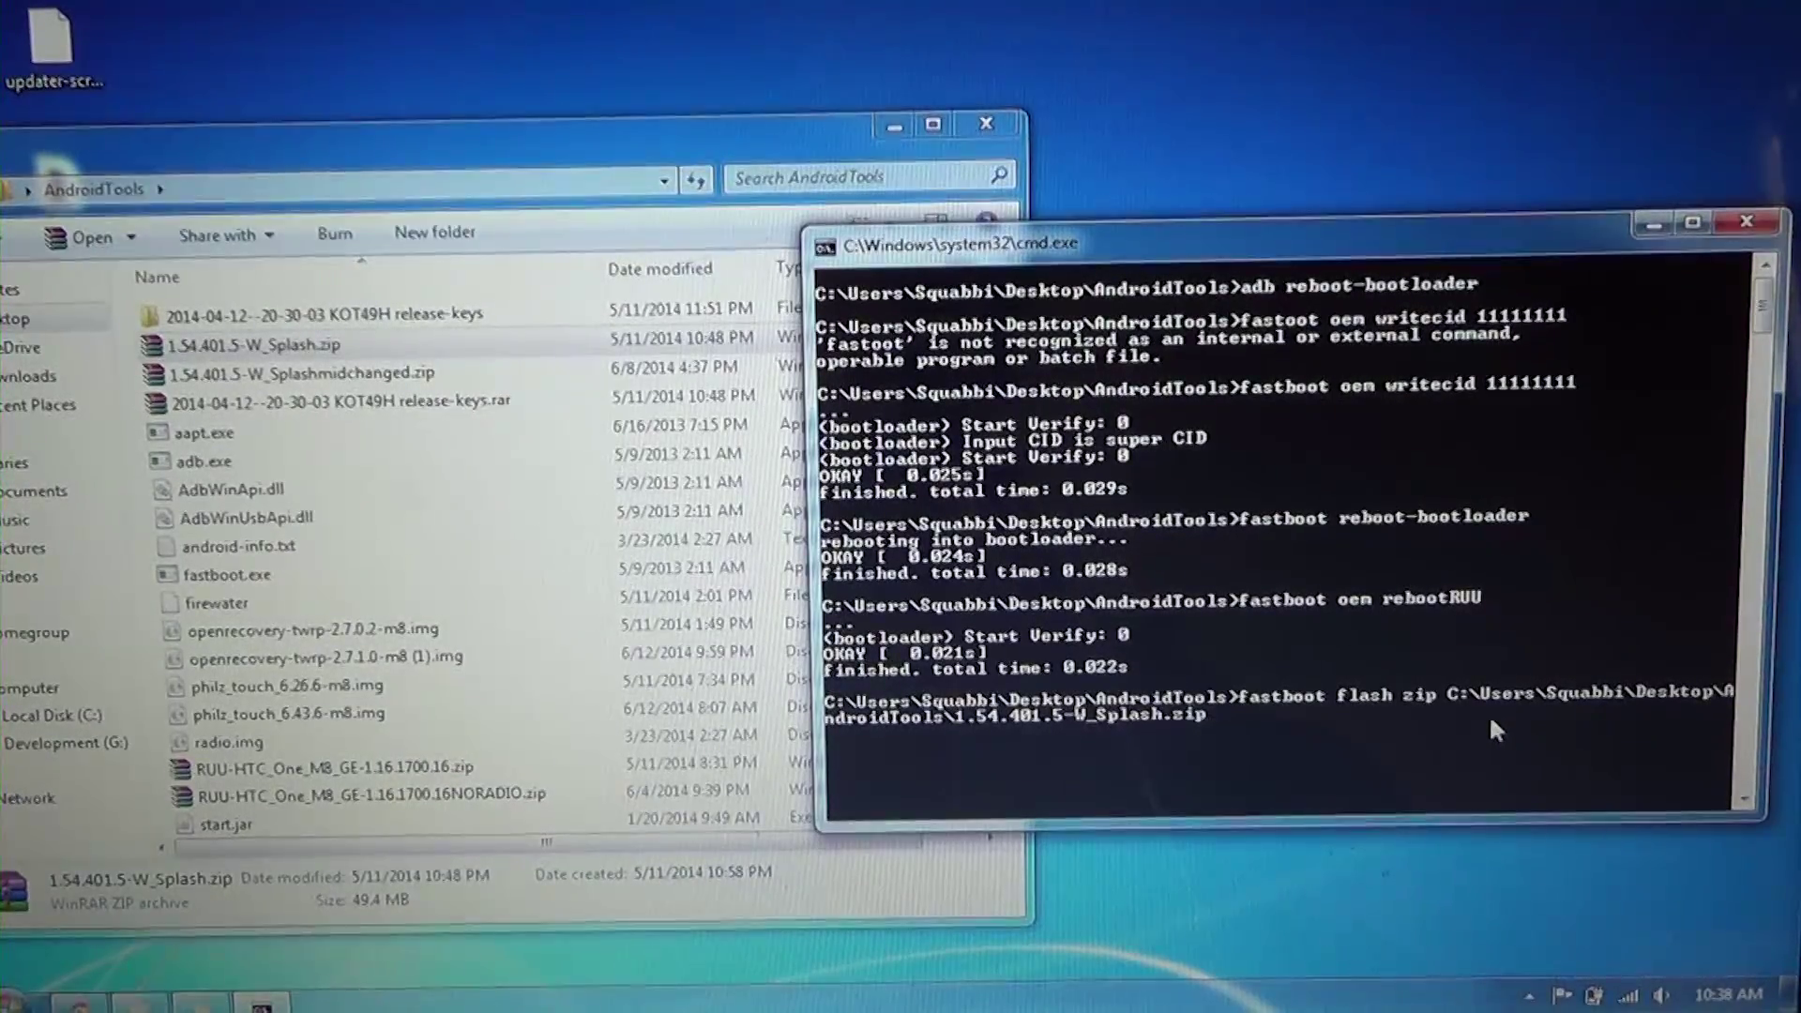
key("Return")
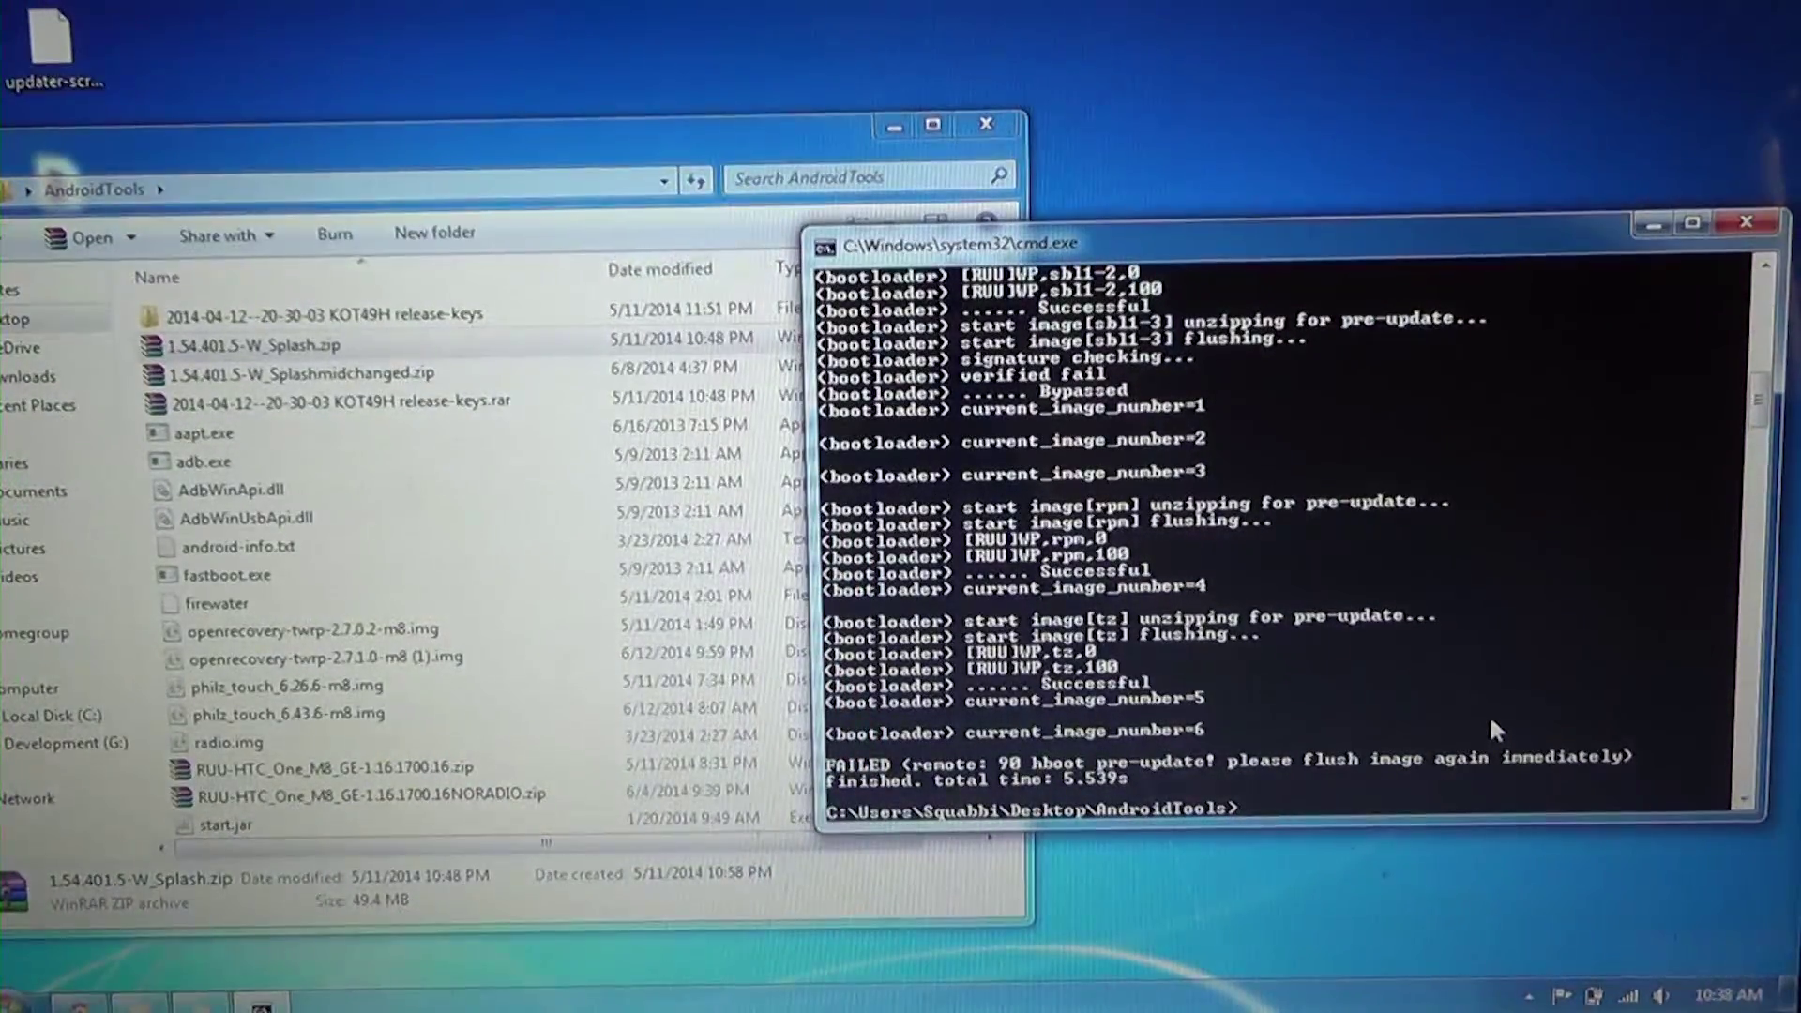
Reflash 1.54.401.5-W_Splash.zip so it finishes OKAY in 25.127s, then move the console aside.
key("Up")
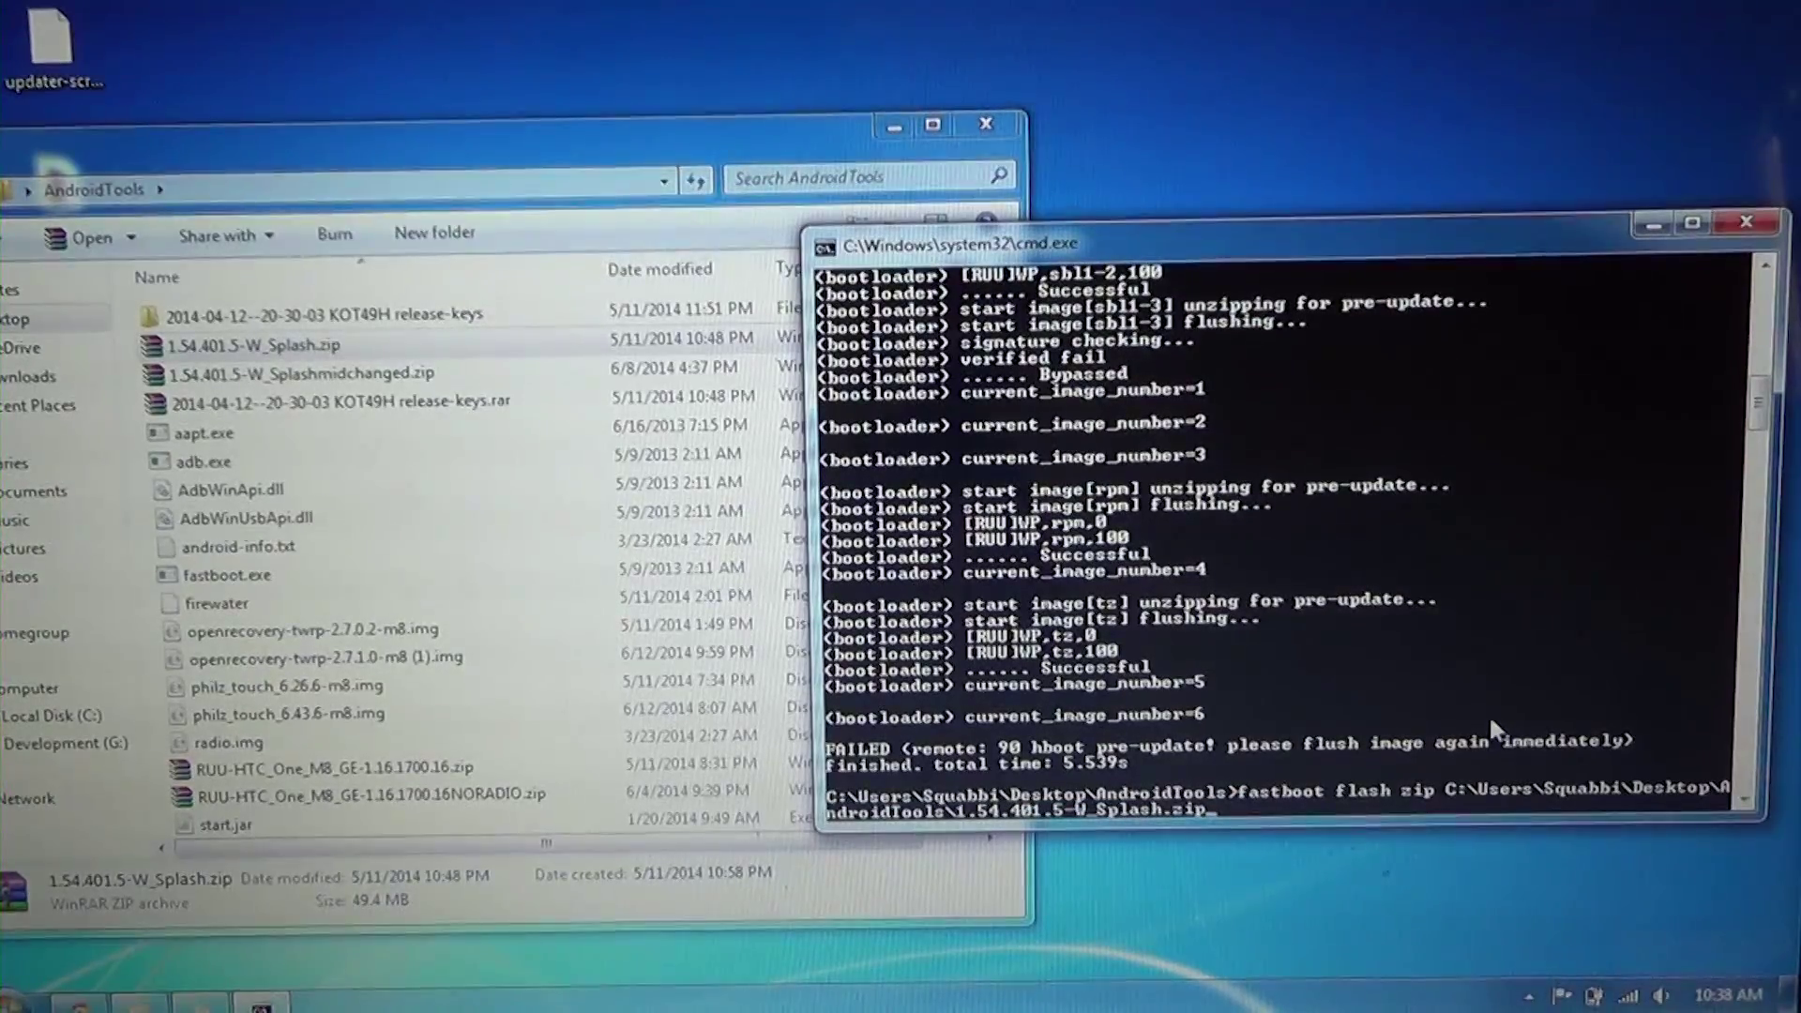
key("Return")
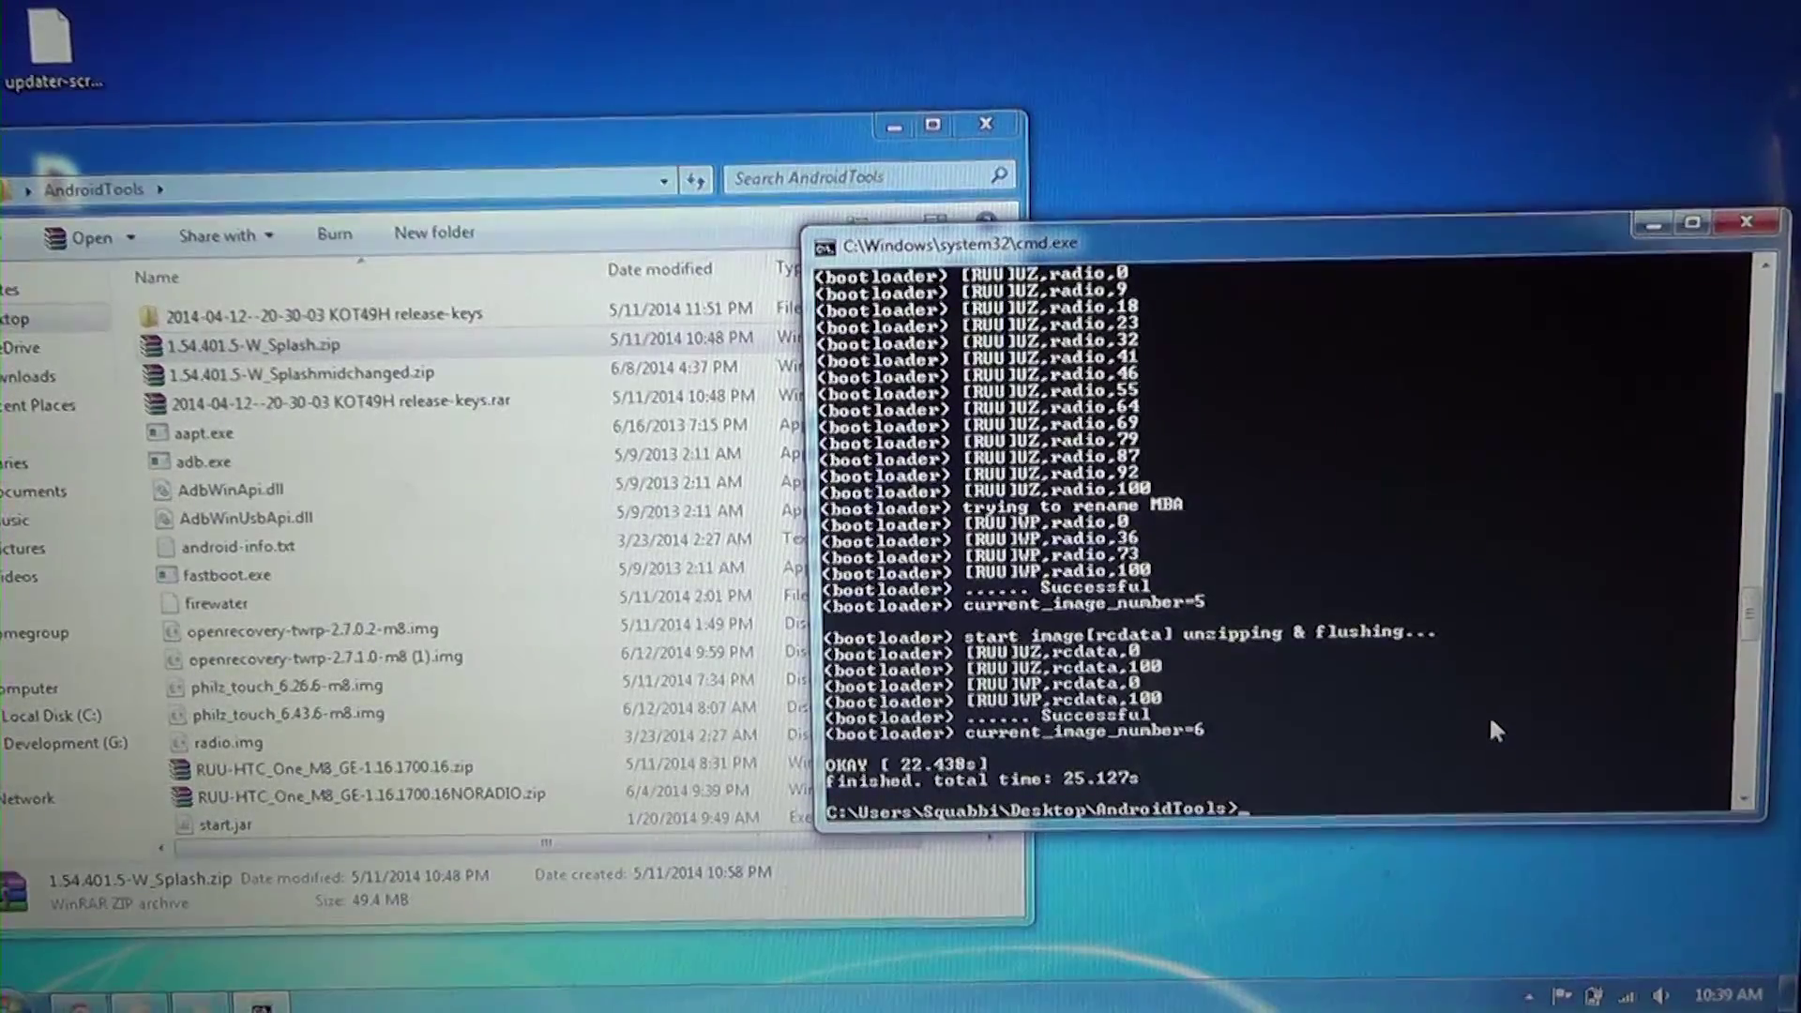
left_click_drag(1268, 247, 862, 253)
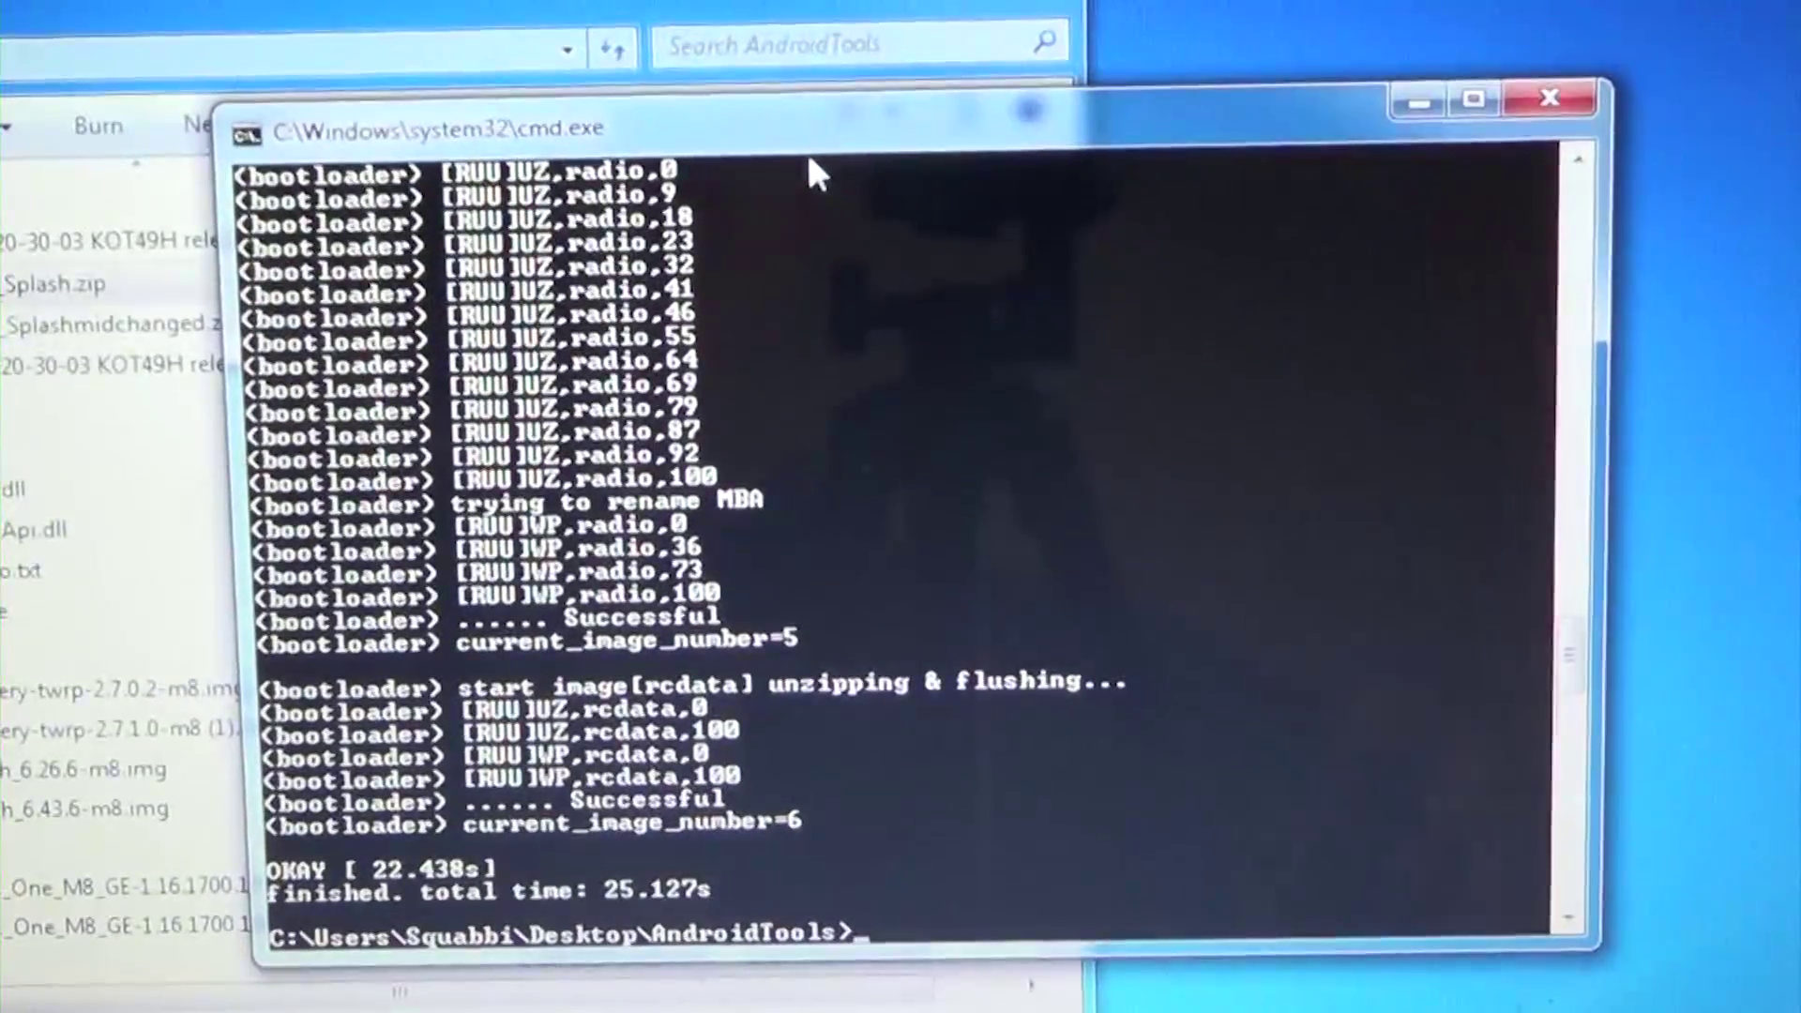
type("fastboot r")
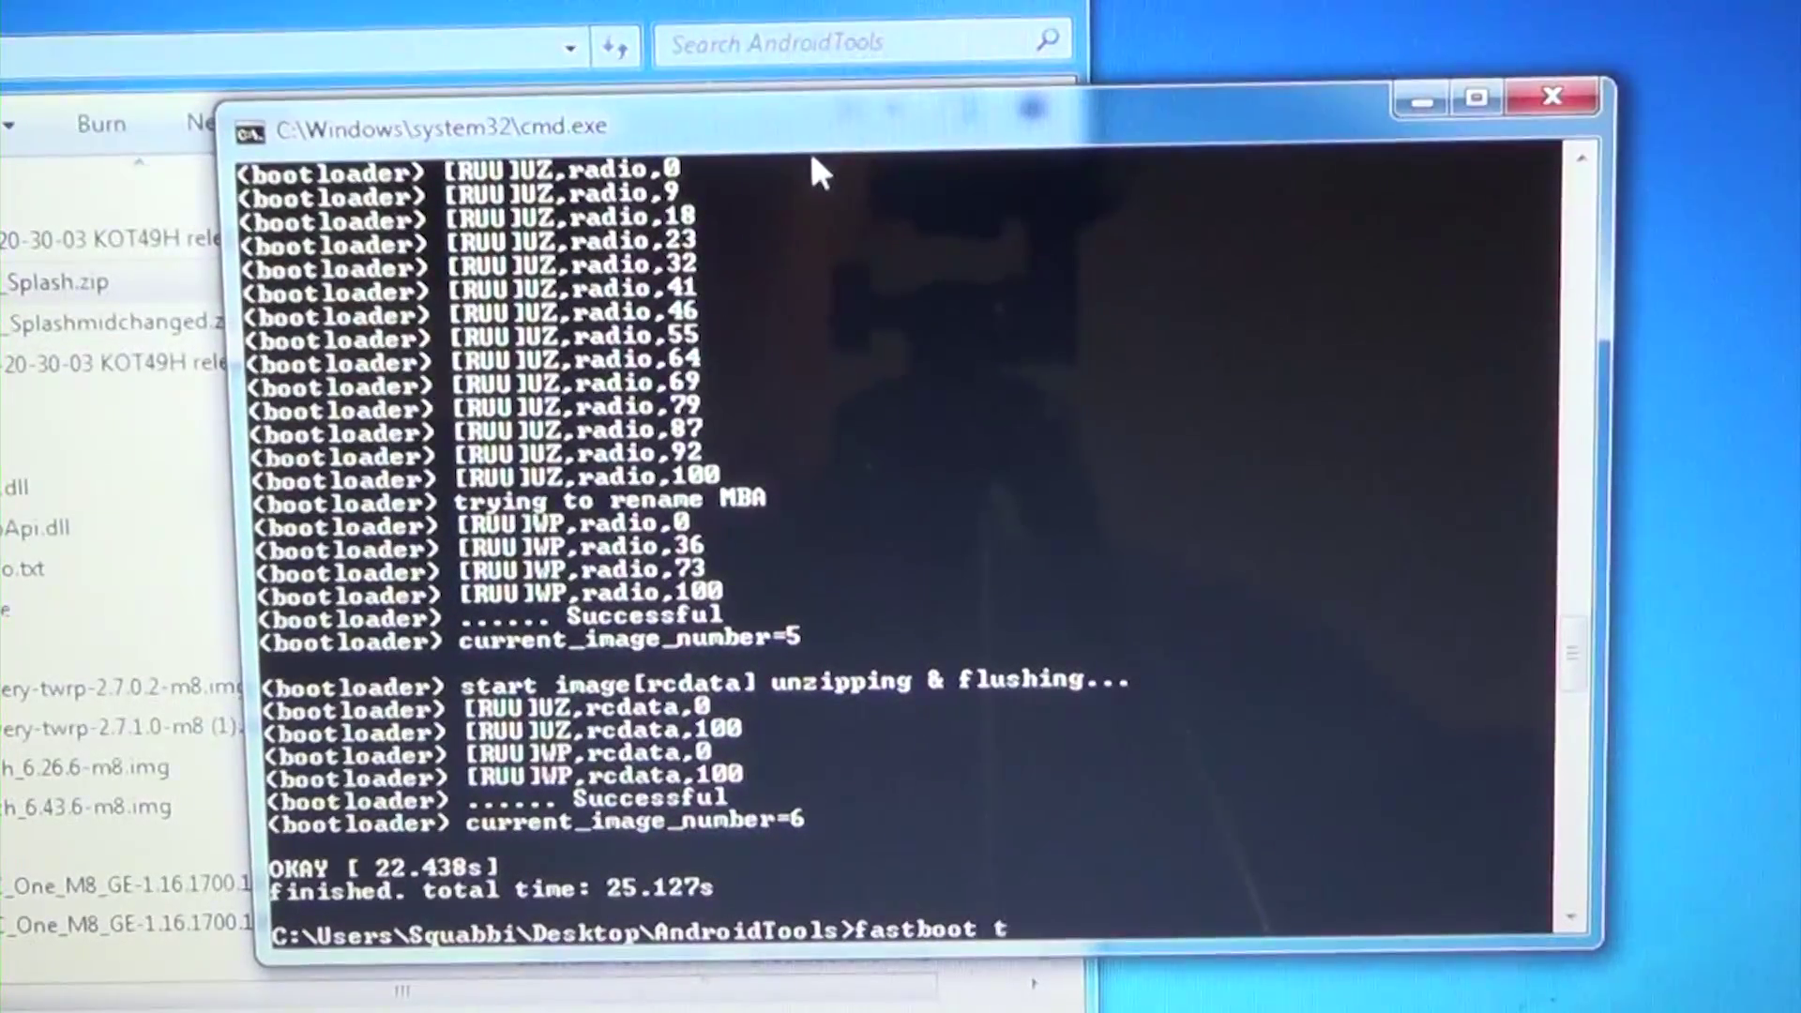
type("ebooot")
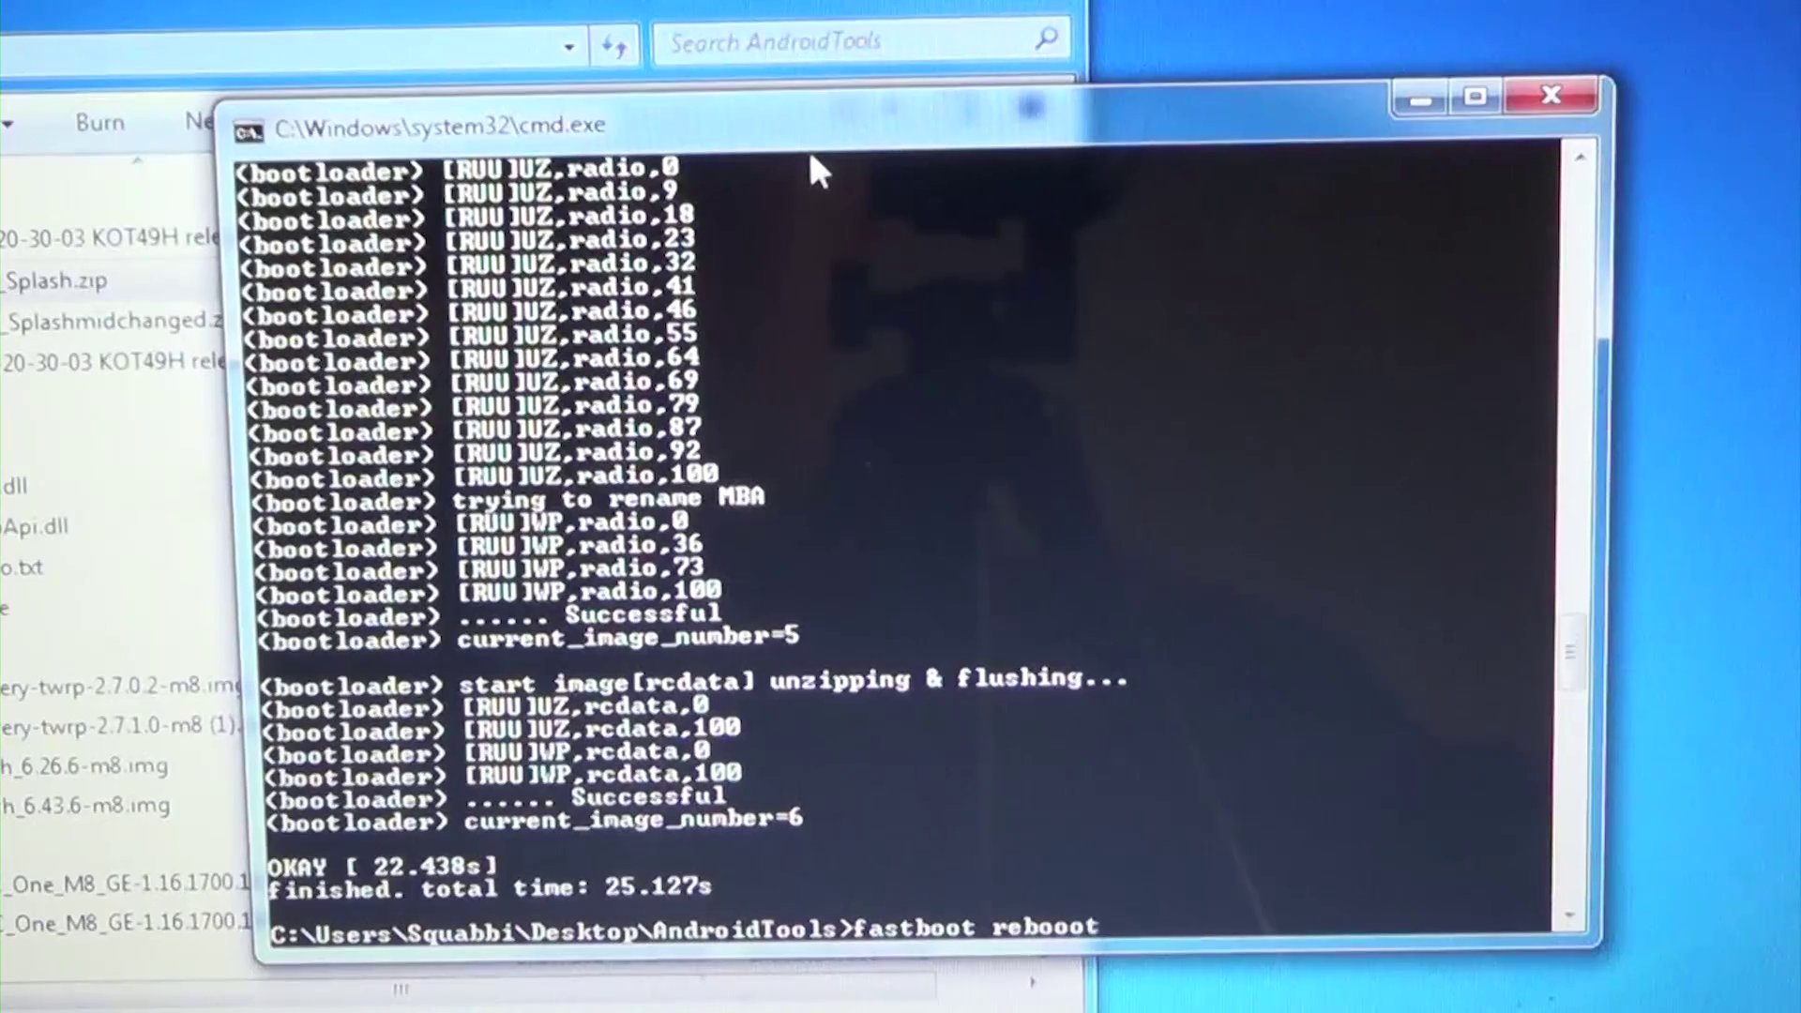
Run fastboot reboot-bootloader so the M8 returns to its bootloader showing S-OFF, OS-1.54.401.5.
key("BackSpace")
key("BackSpace")
type("t-boo")
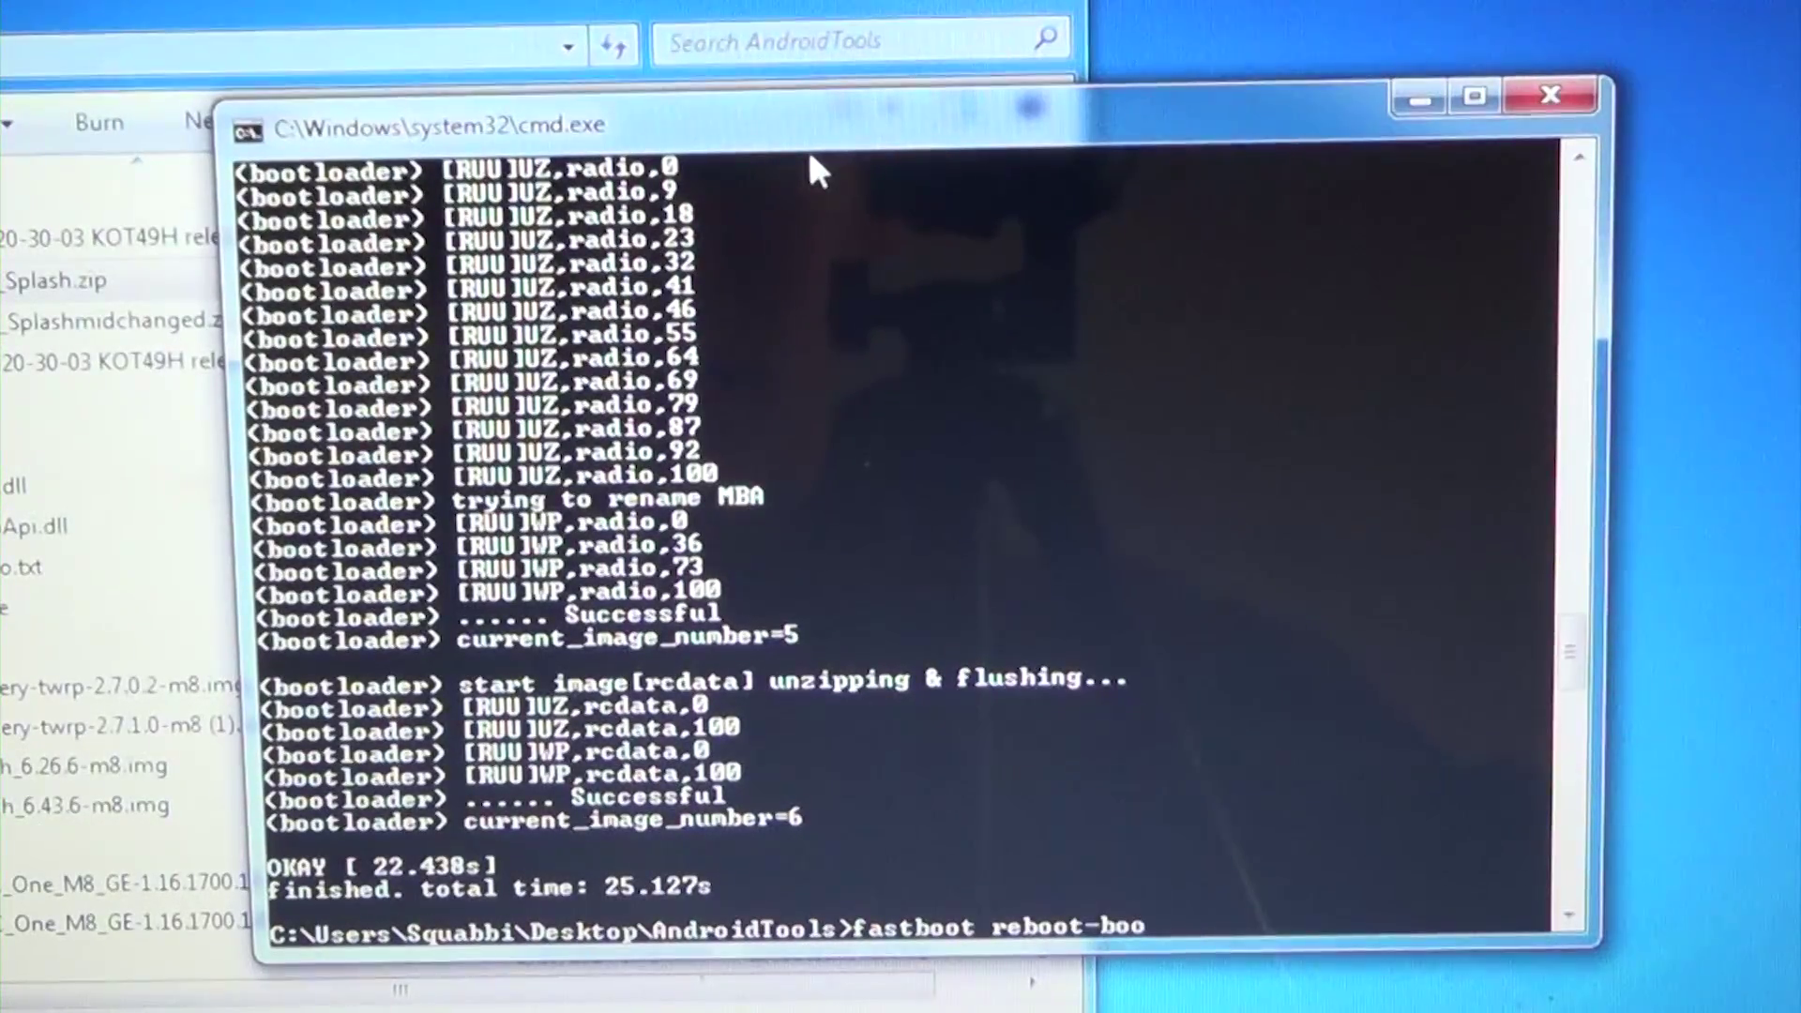
type("tloader")
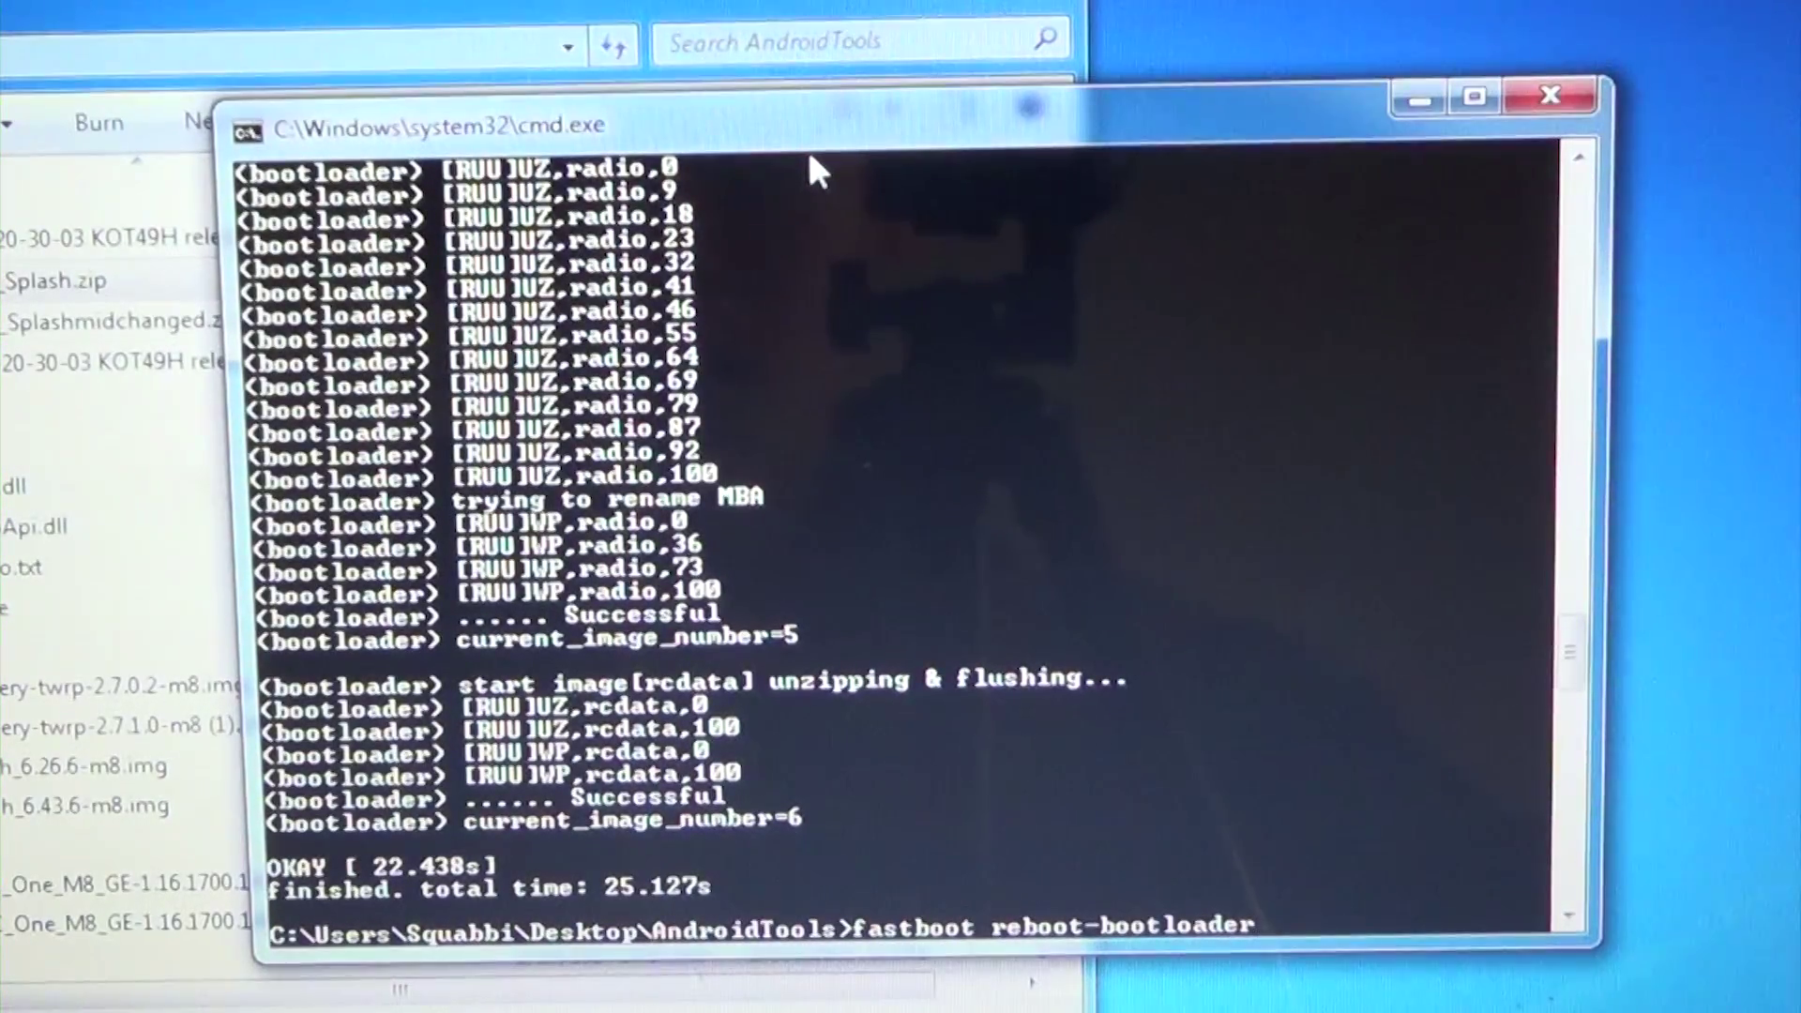
key("Return")
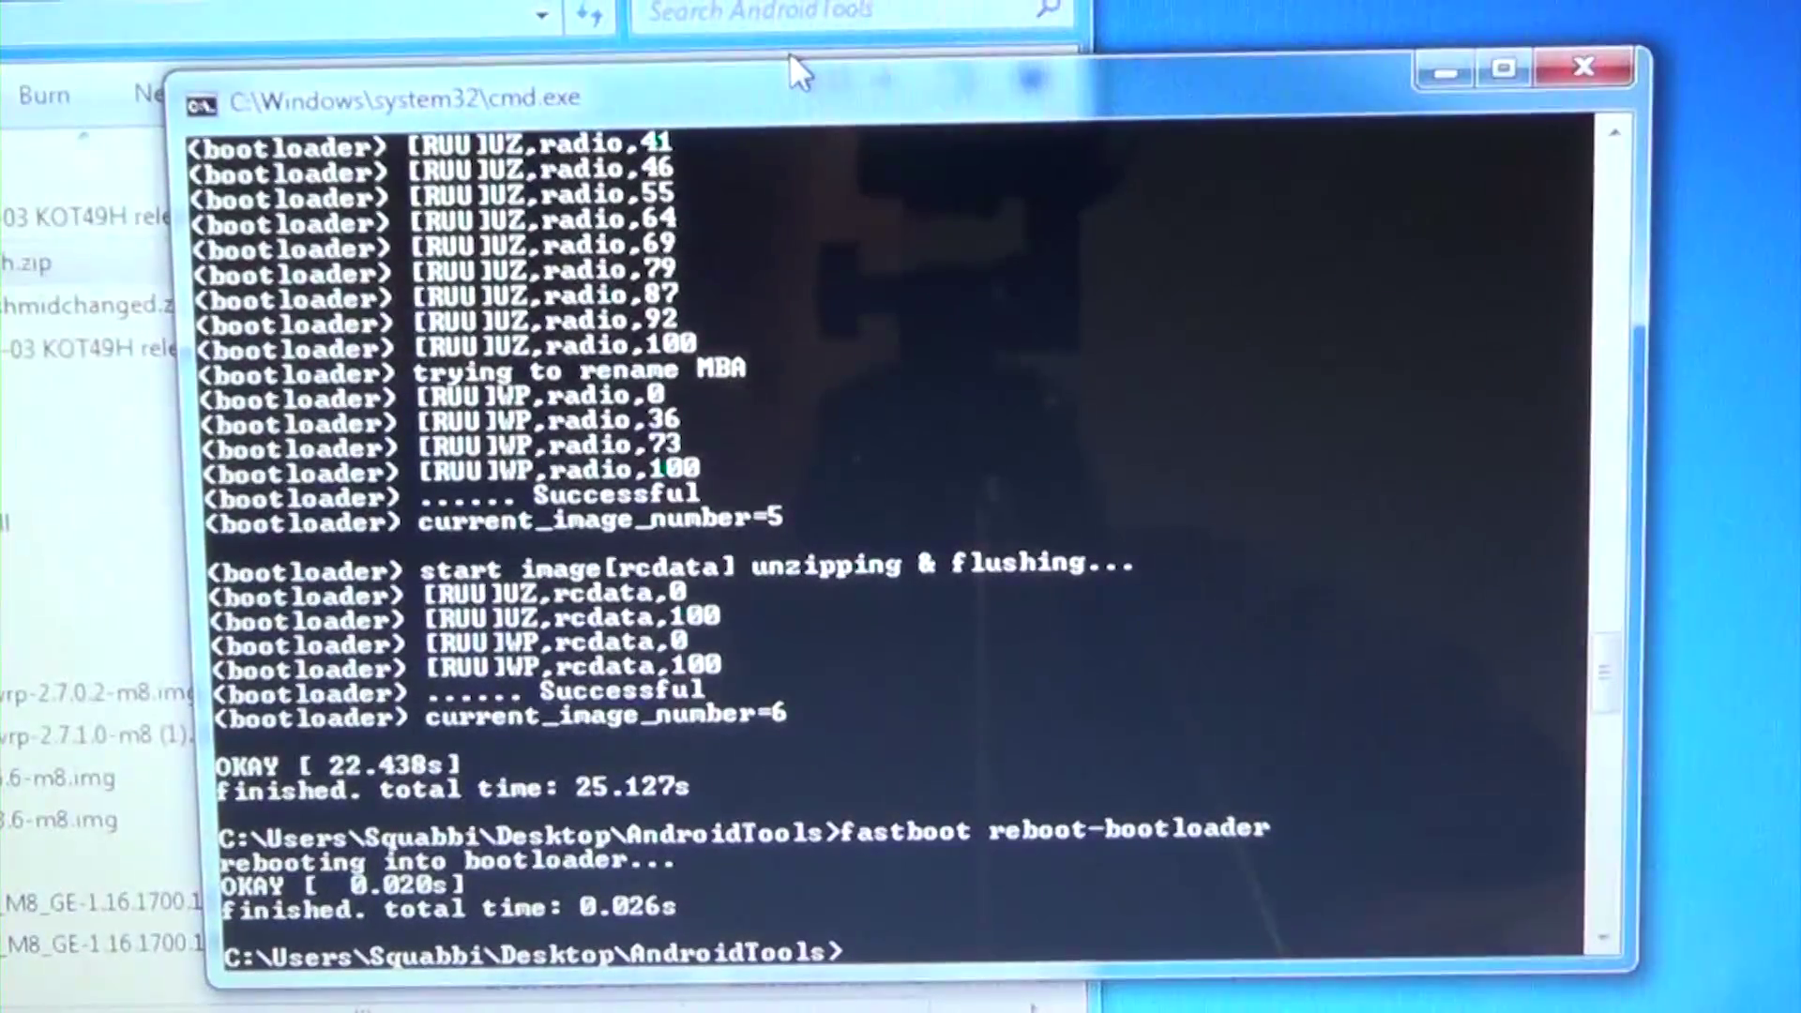
type("fastboot f")
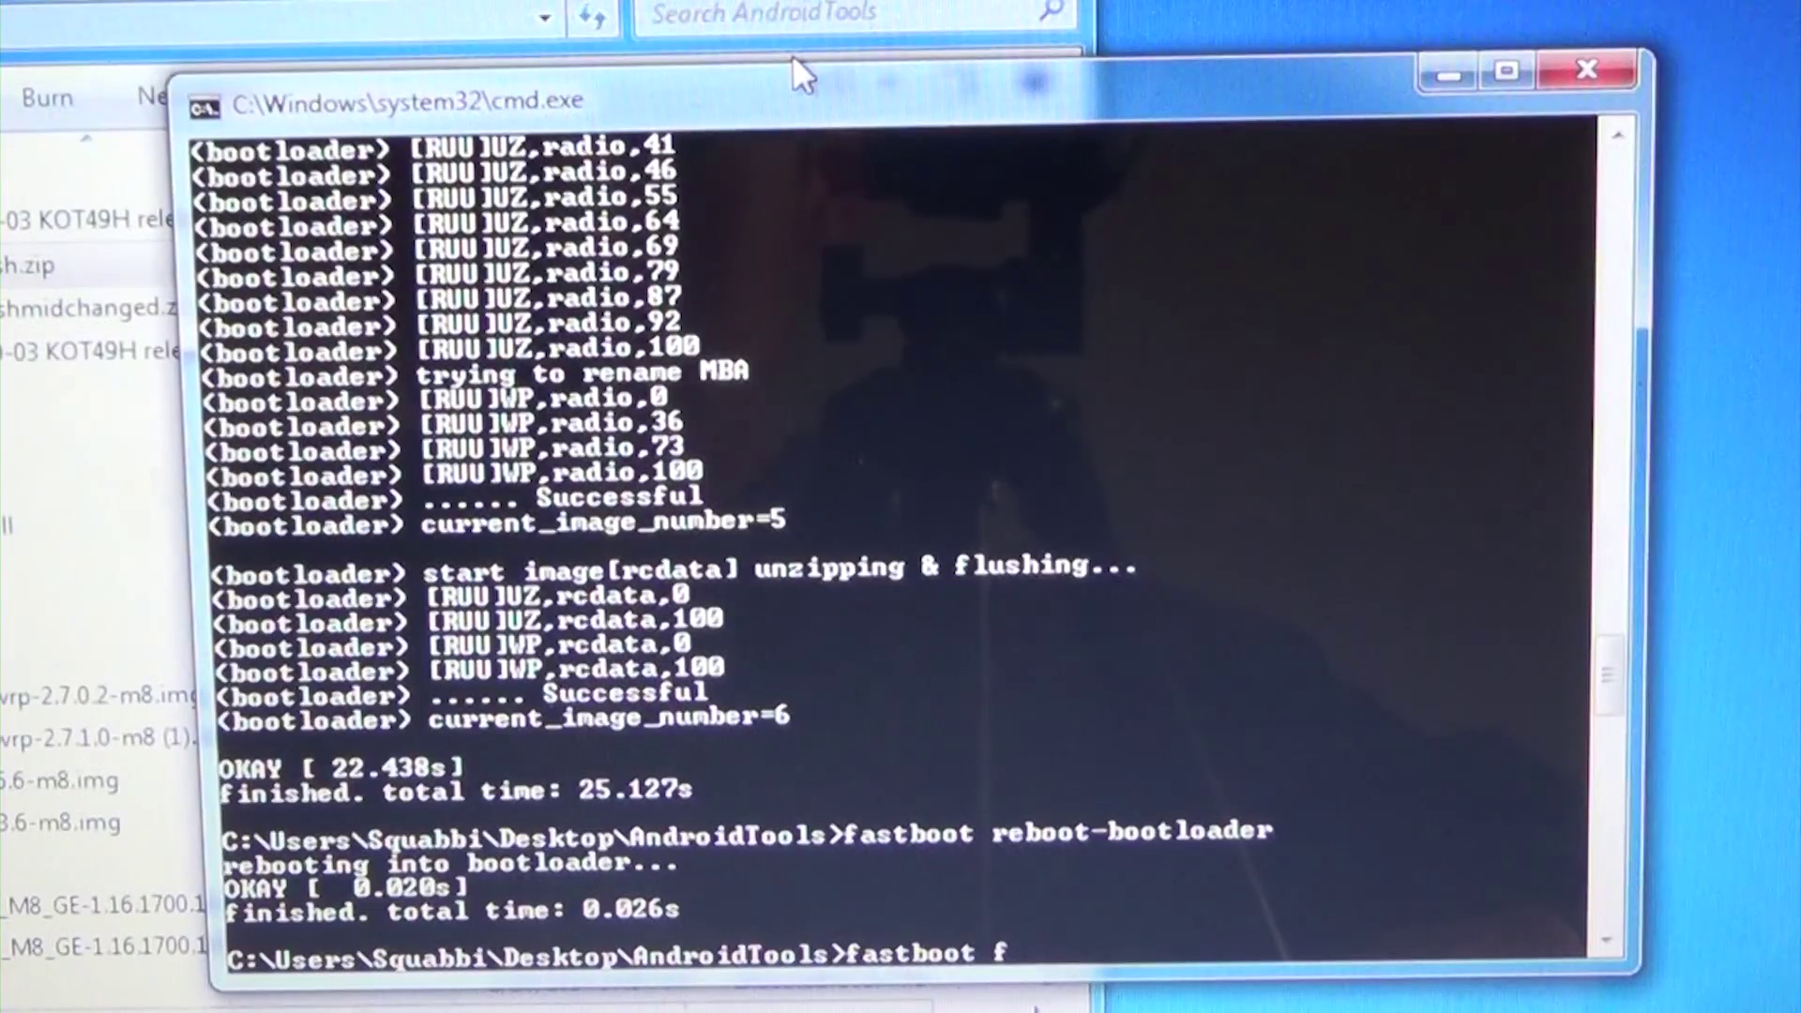
type("lash recovery")
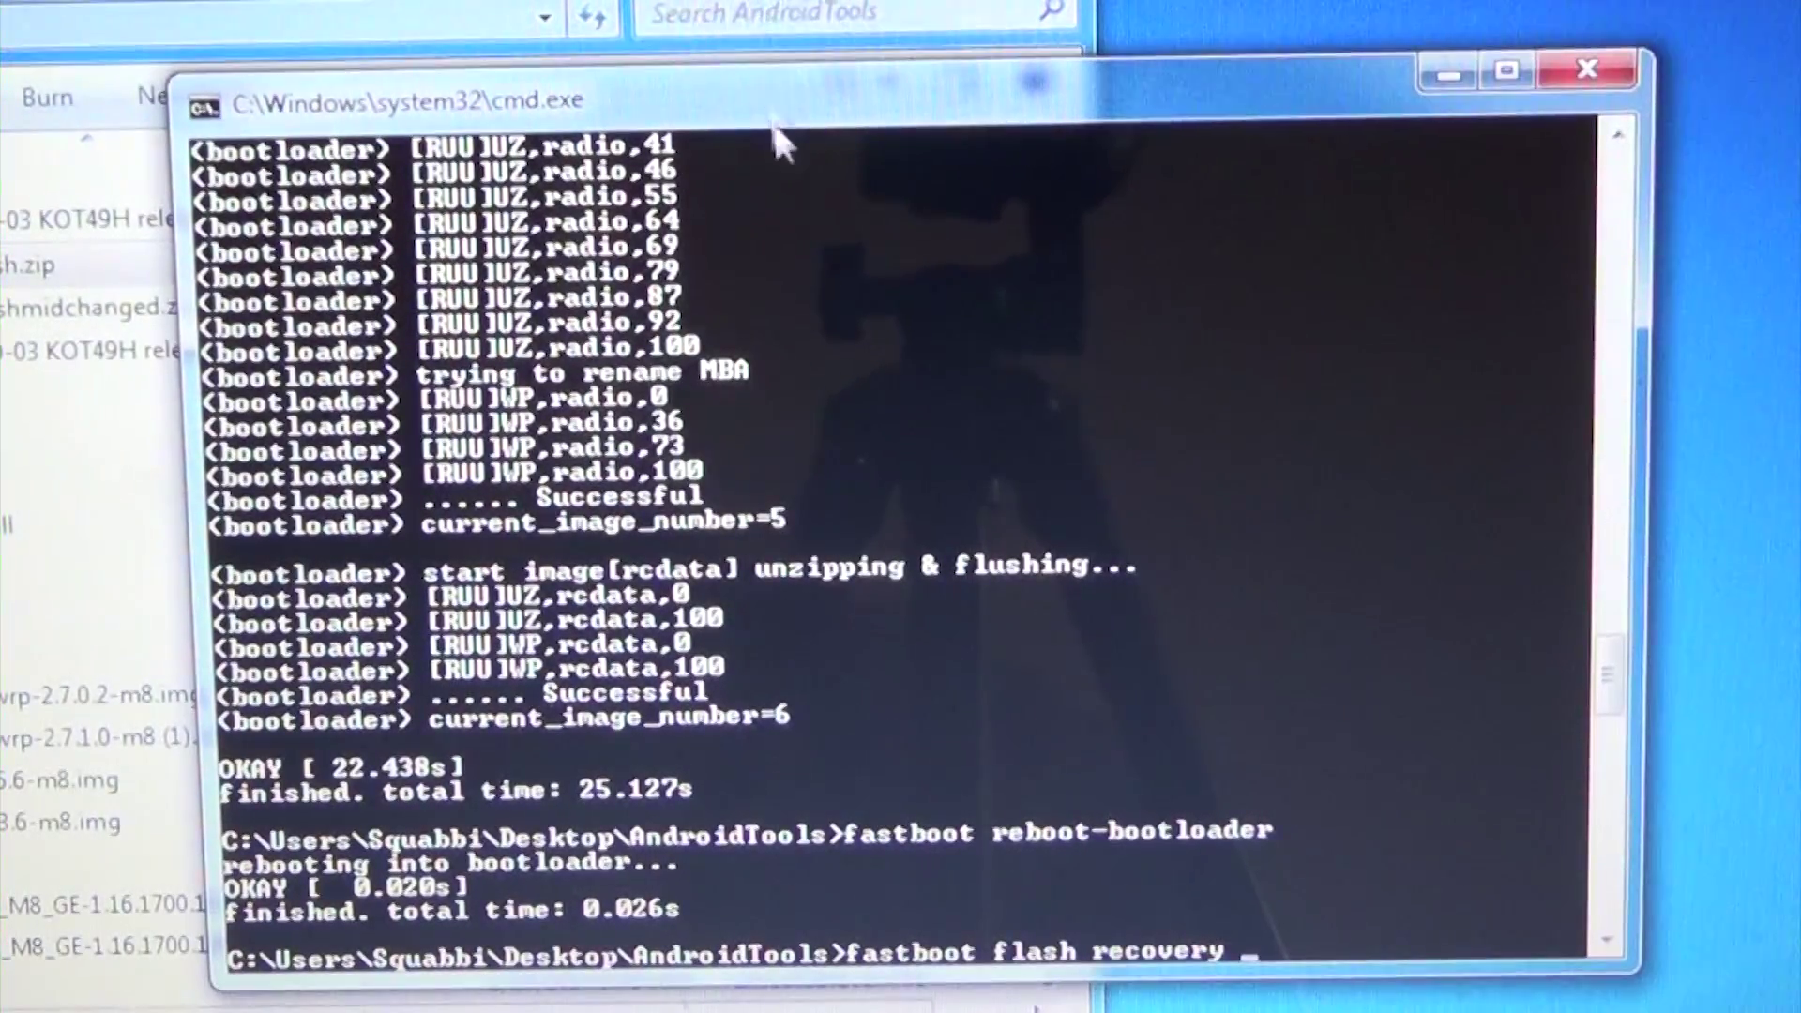
Rearrange the windows and pick openrecovery-twrp-2.7.1.0-m8.img in the Explorer listing.
left_click_drag(788, 96, 1133, 119)
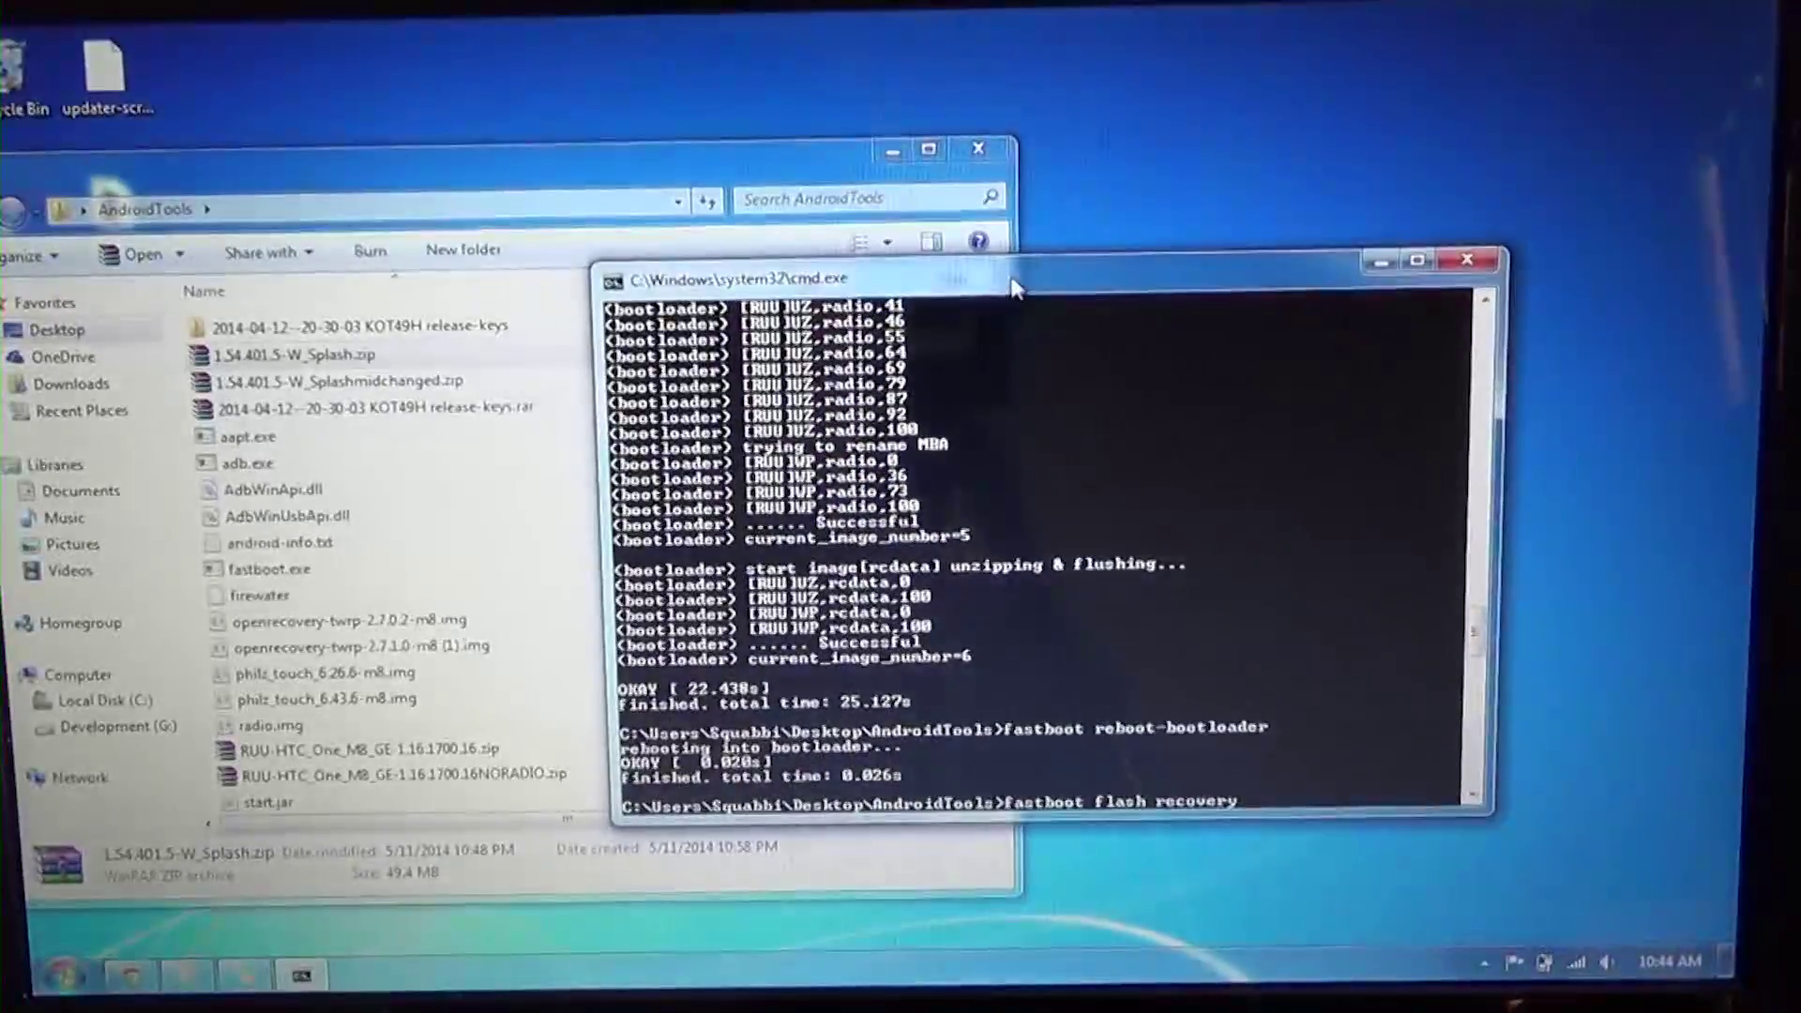
left_click_drag(1081, 166, 1273, 285)
left_click(684, 177)
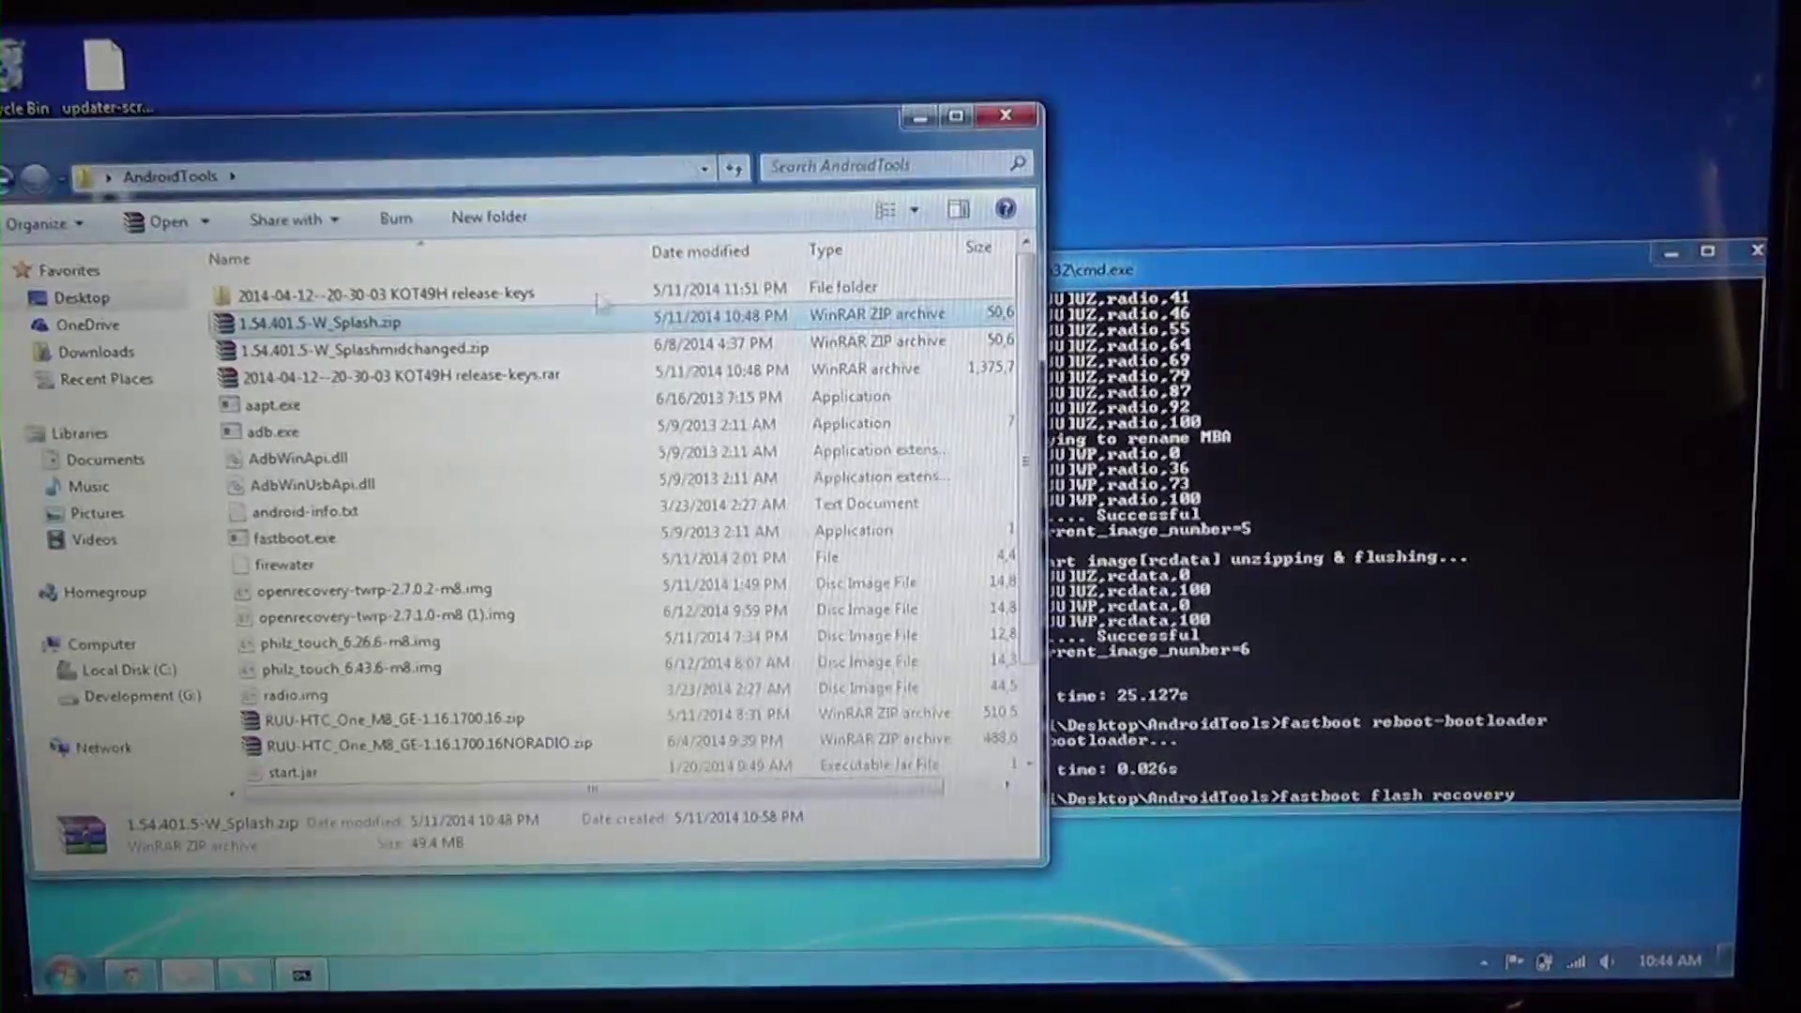
left_click(397, 602)
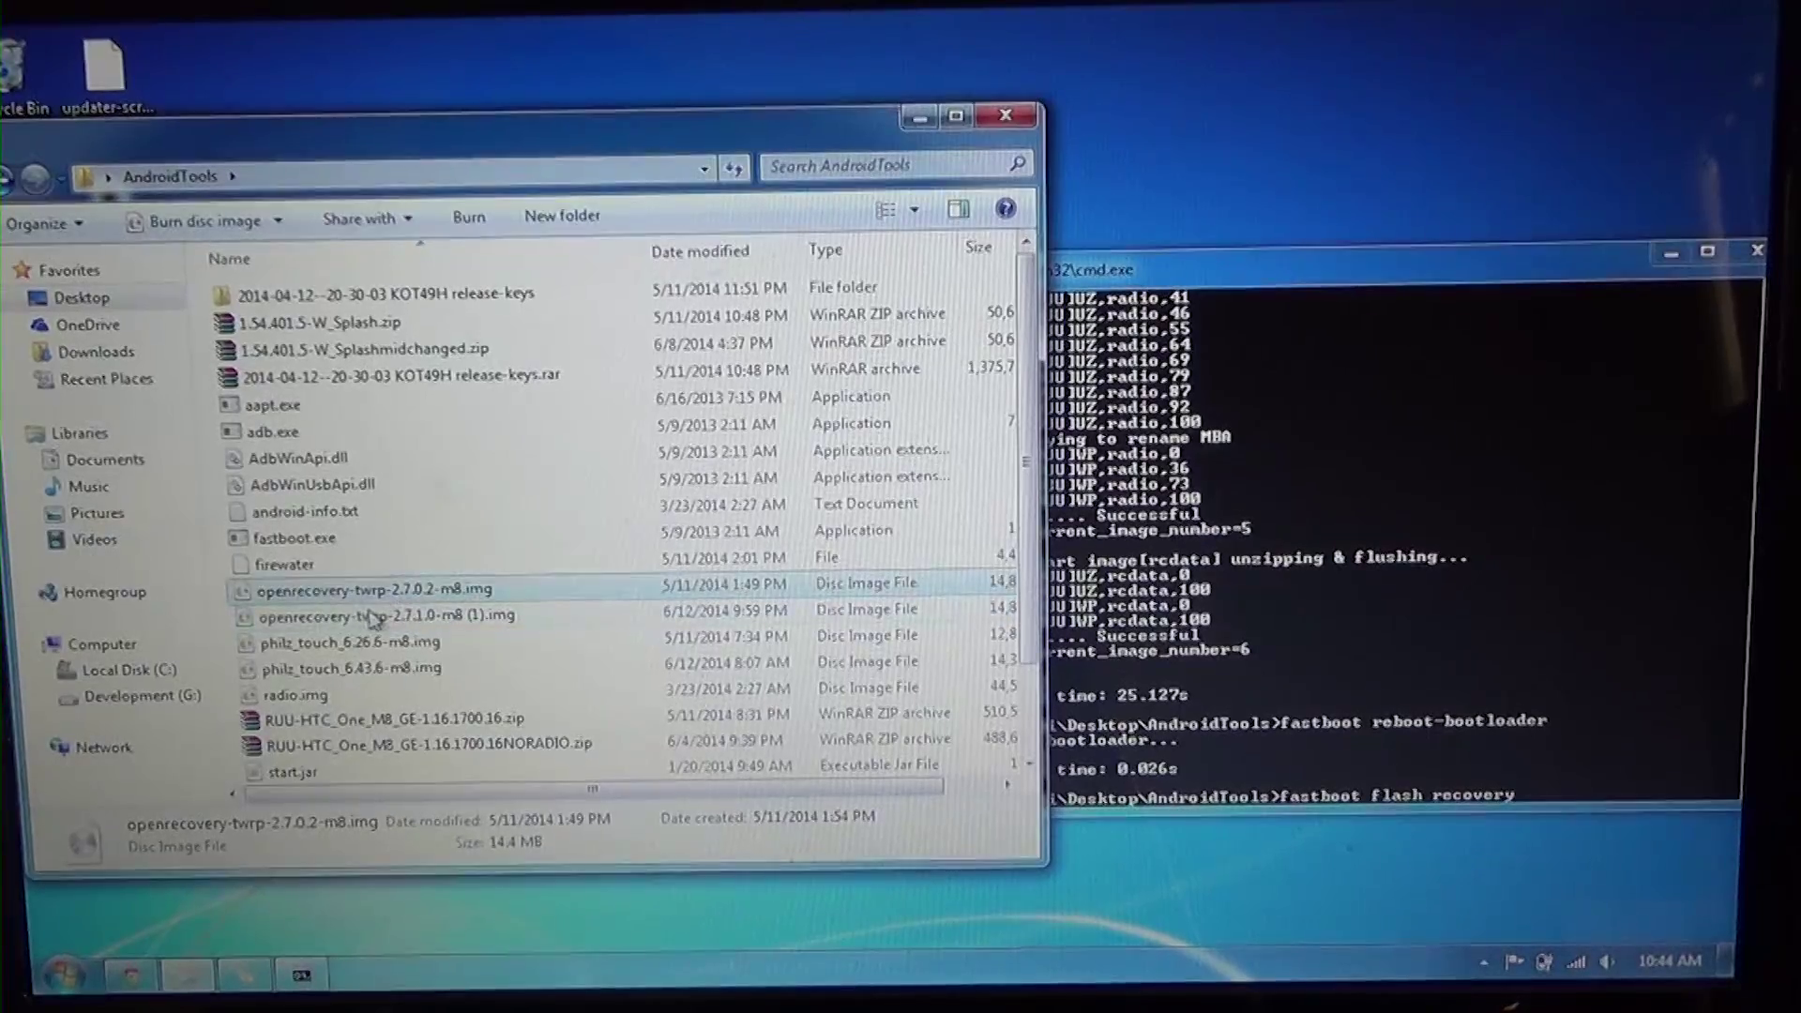
left_click(458, 618)
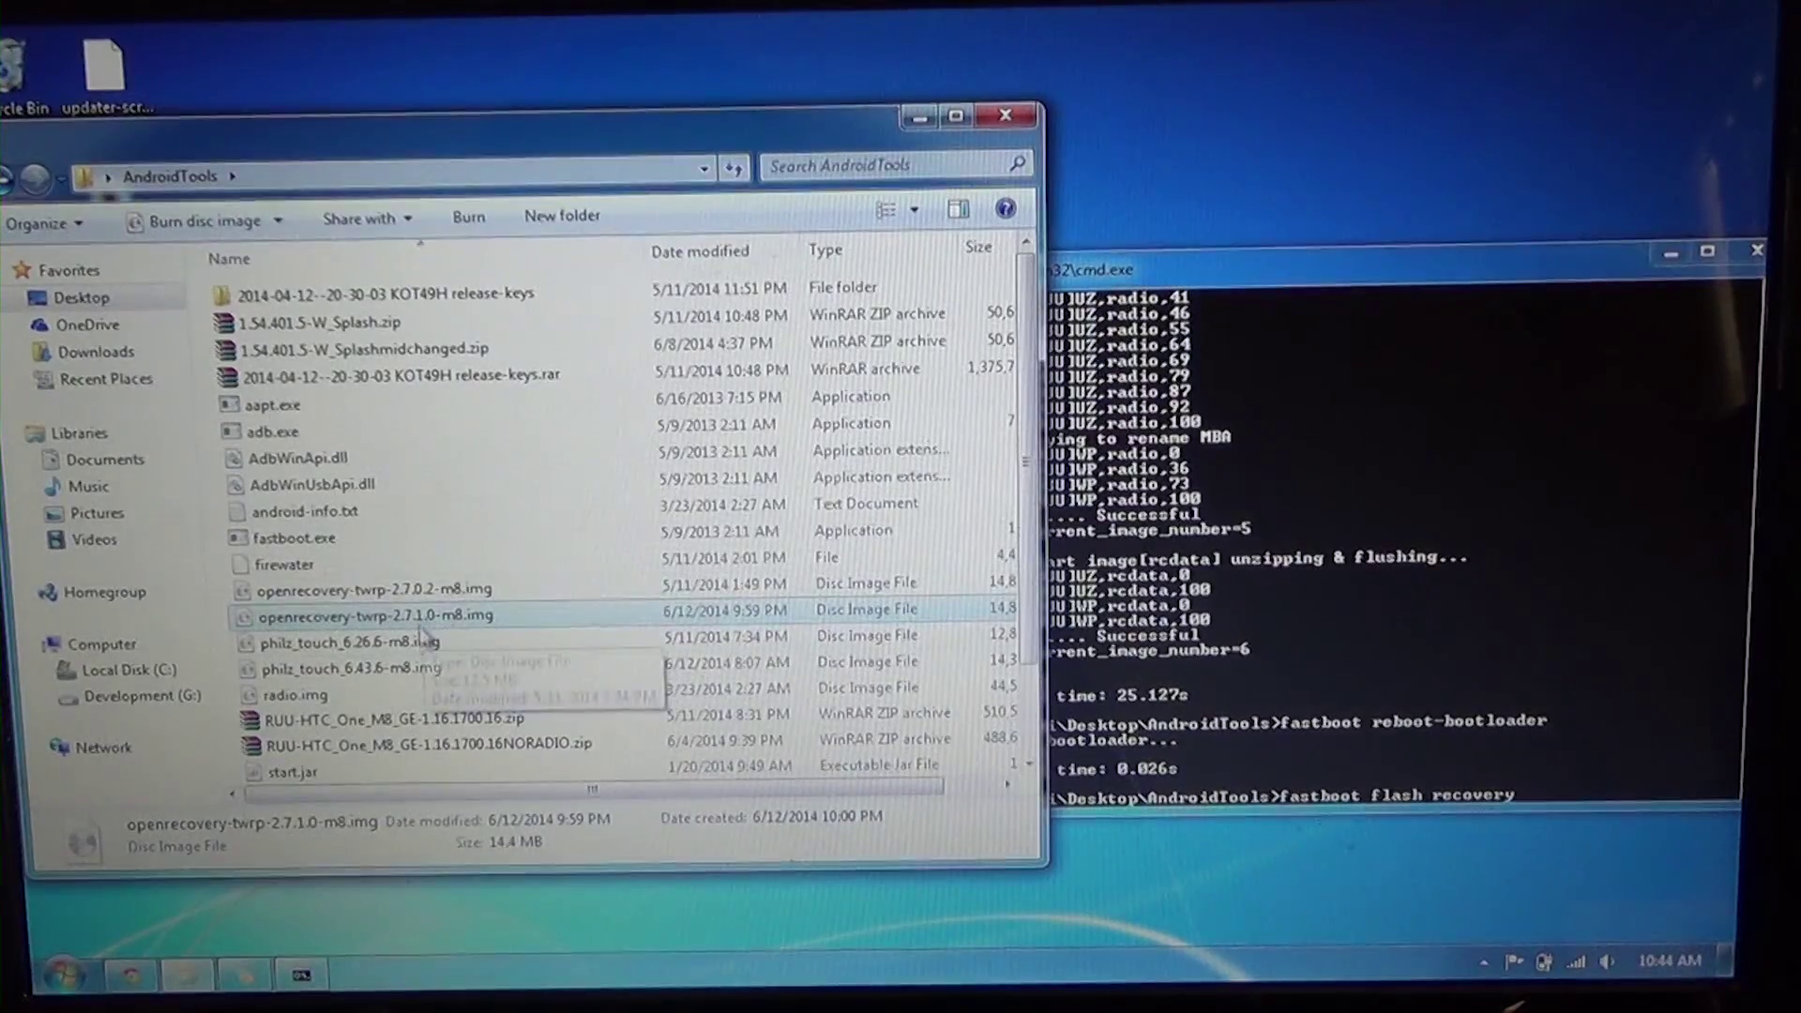
left_click_drag(1432, 687, 1513, 797)
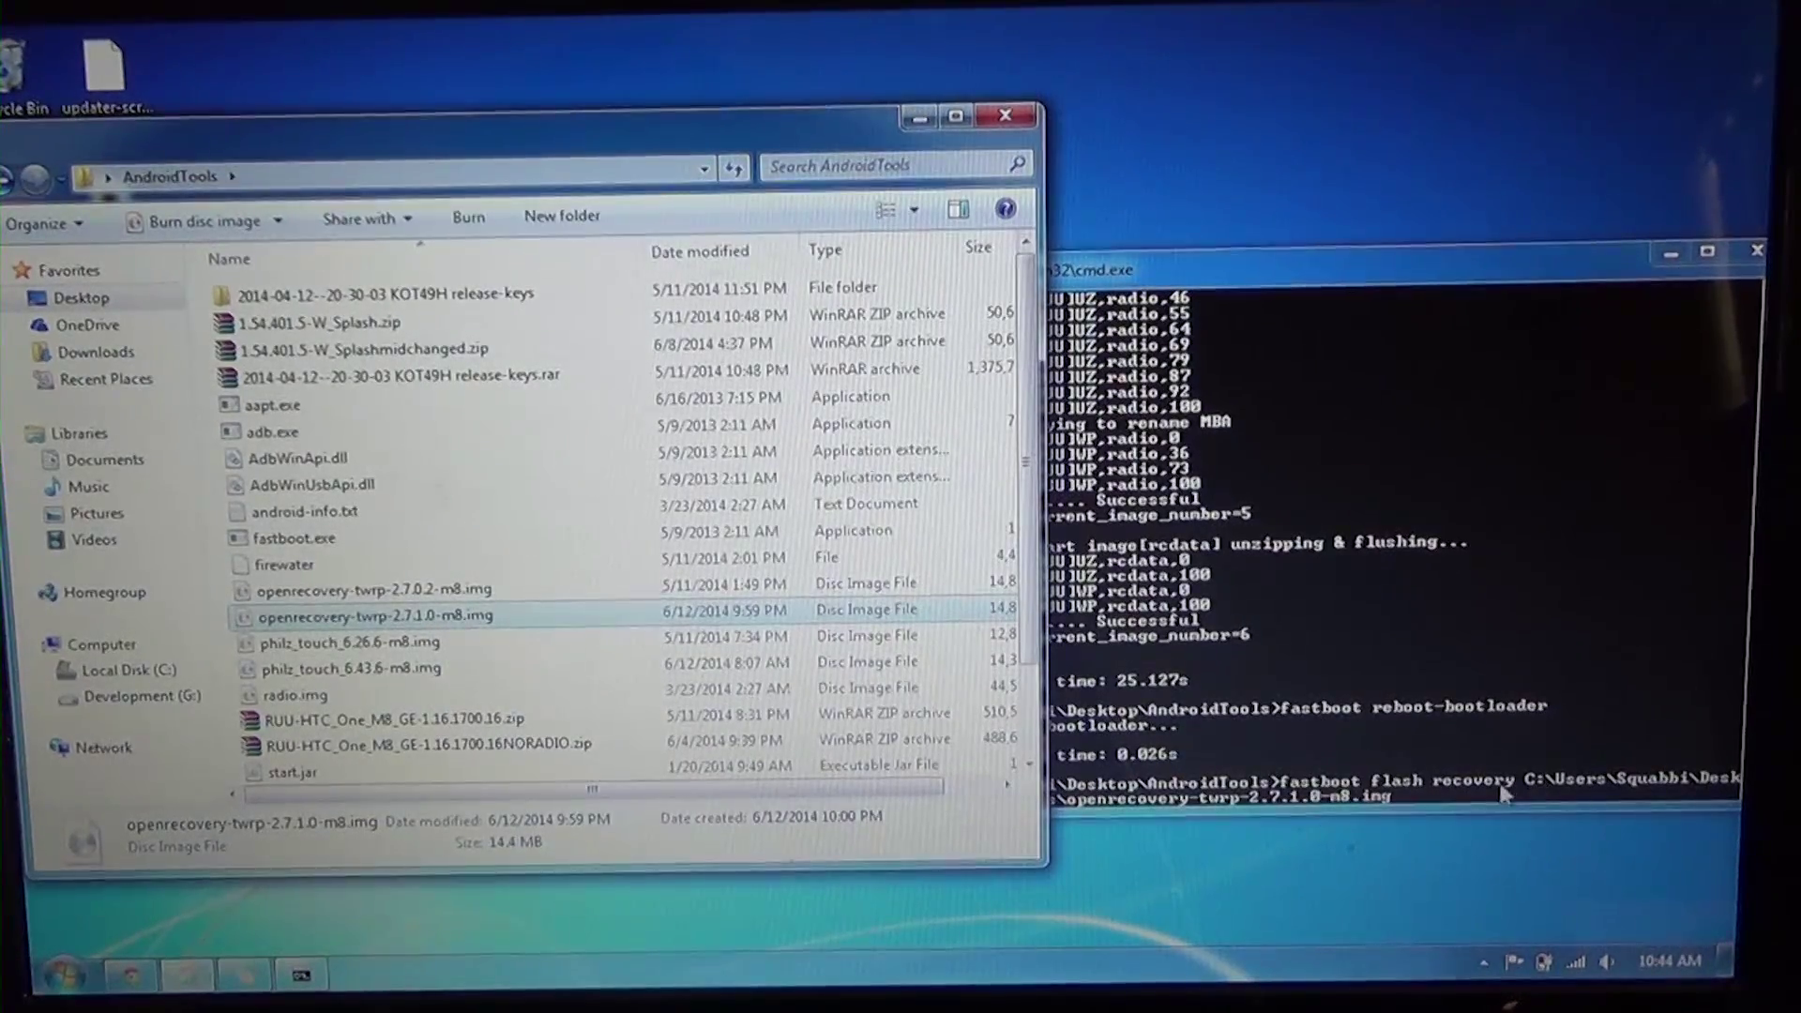
Run fastboot flash recovery with the TWRP 2.7.1.0 image, finishing OKAY in 2.295s.
left_click(1526, 794)
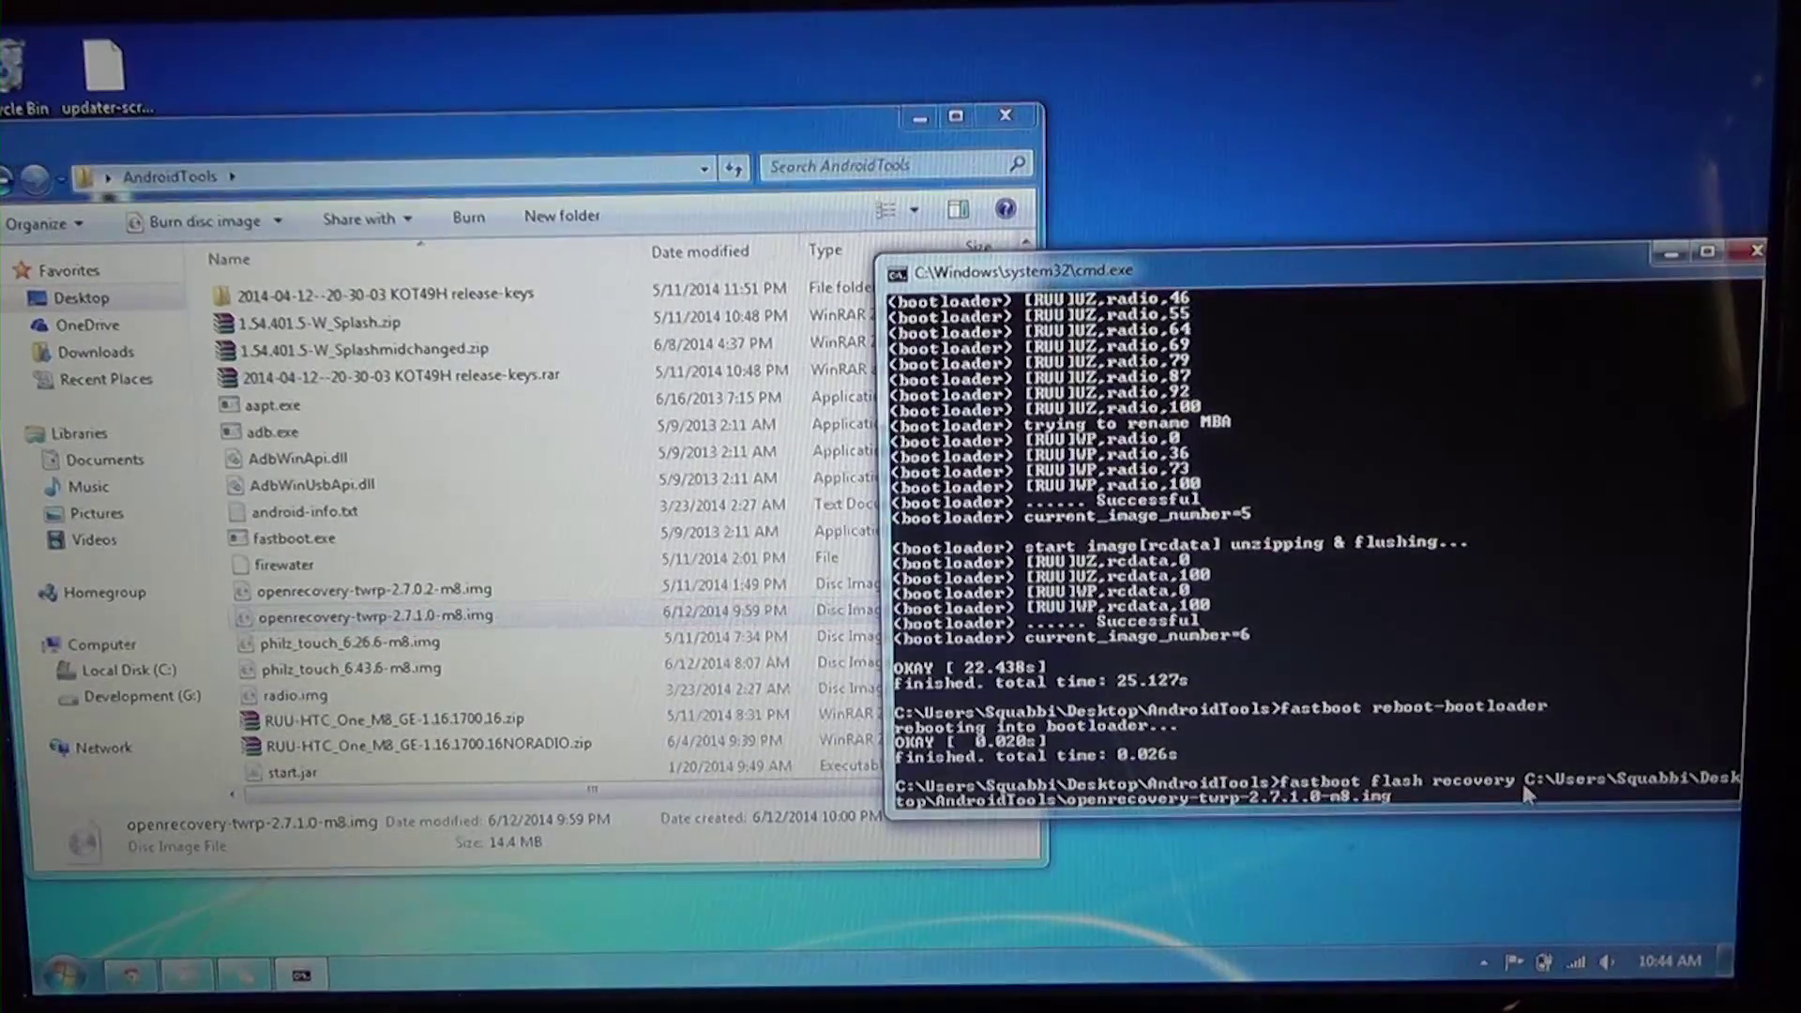
key("Return")
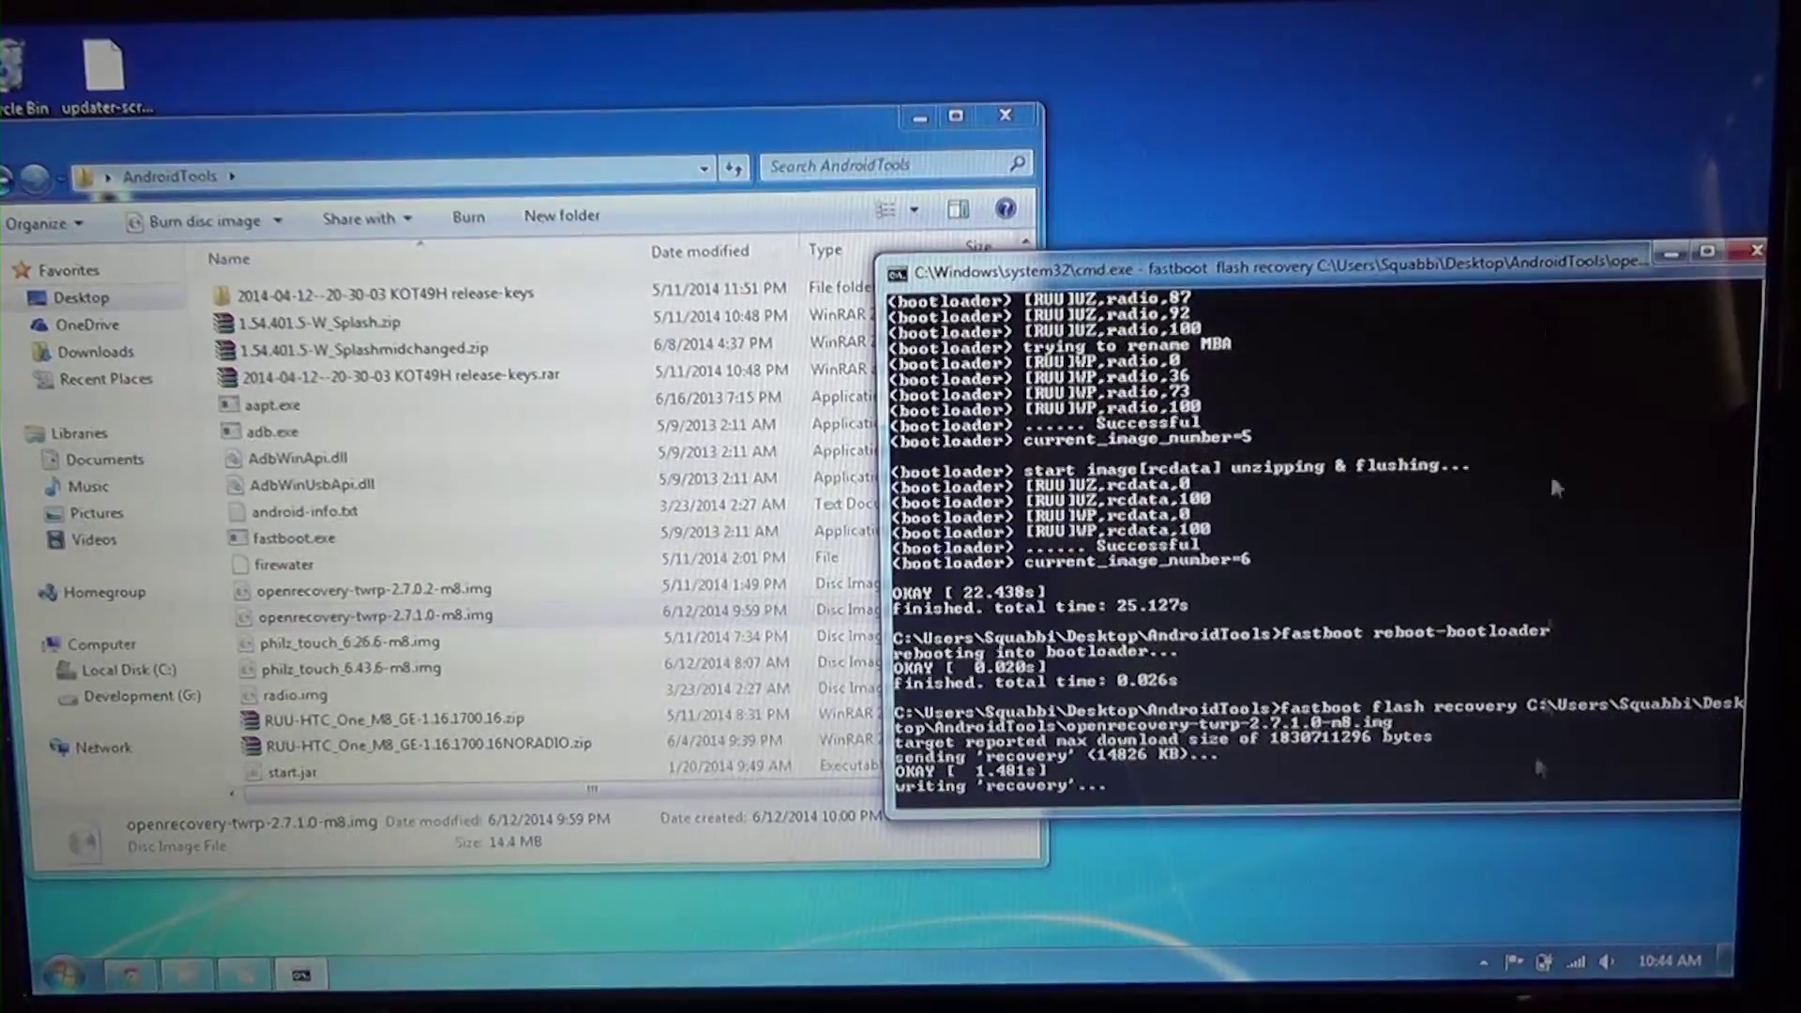
left_click_drag(1288, 259, 879, 233)
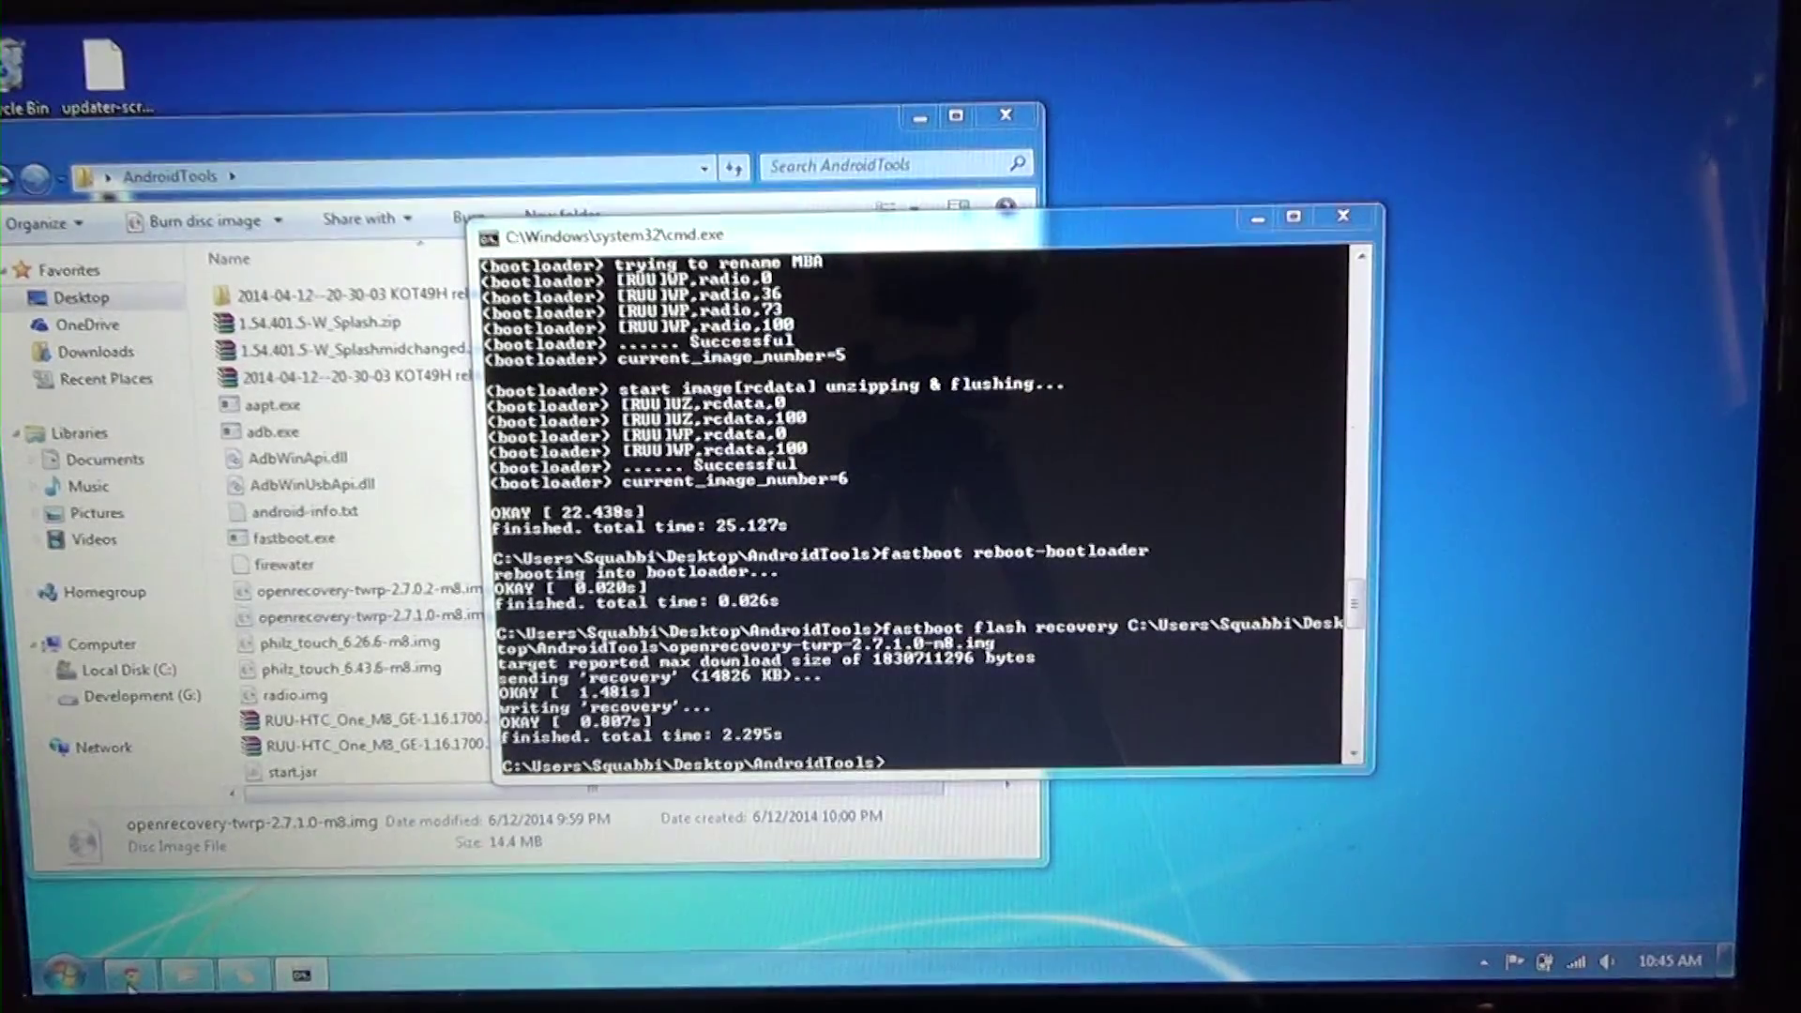
Bring Chrome forward on the XDA 'COLLECTION of Stock backup's' thread tab.
left_click(130, 973)
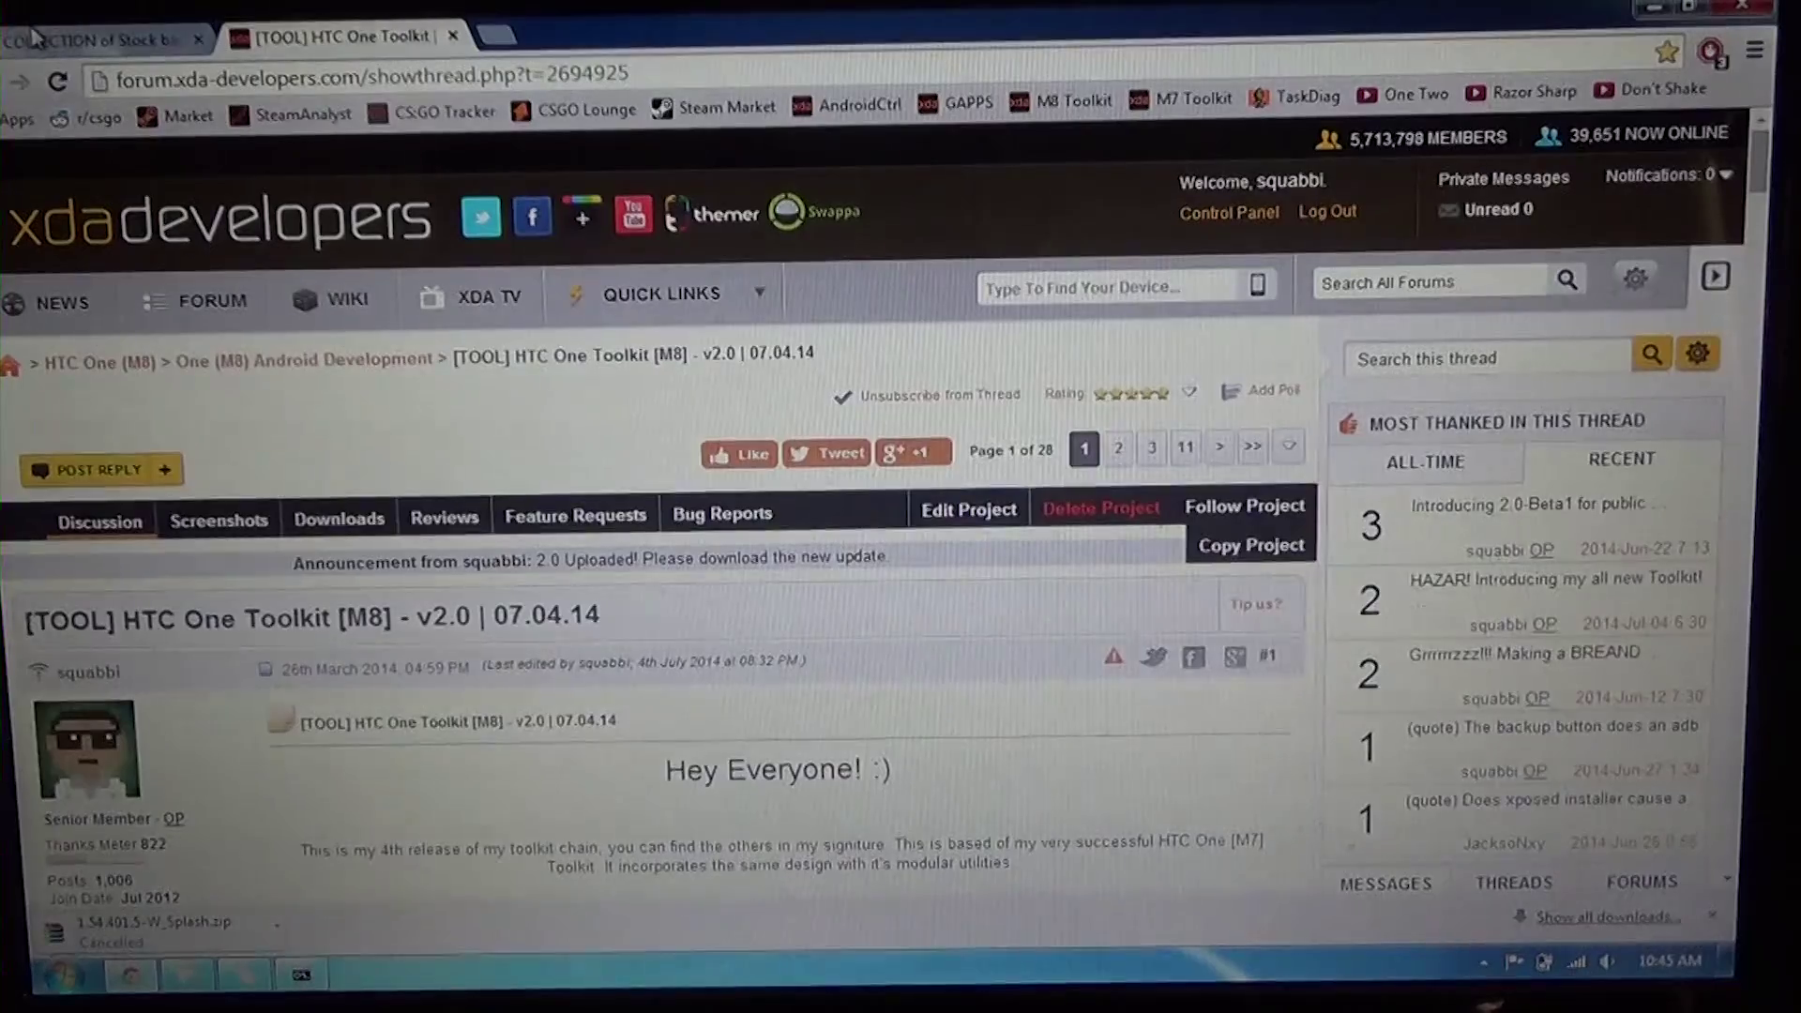
left_click(34, 36)
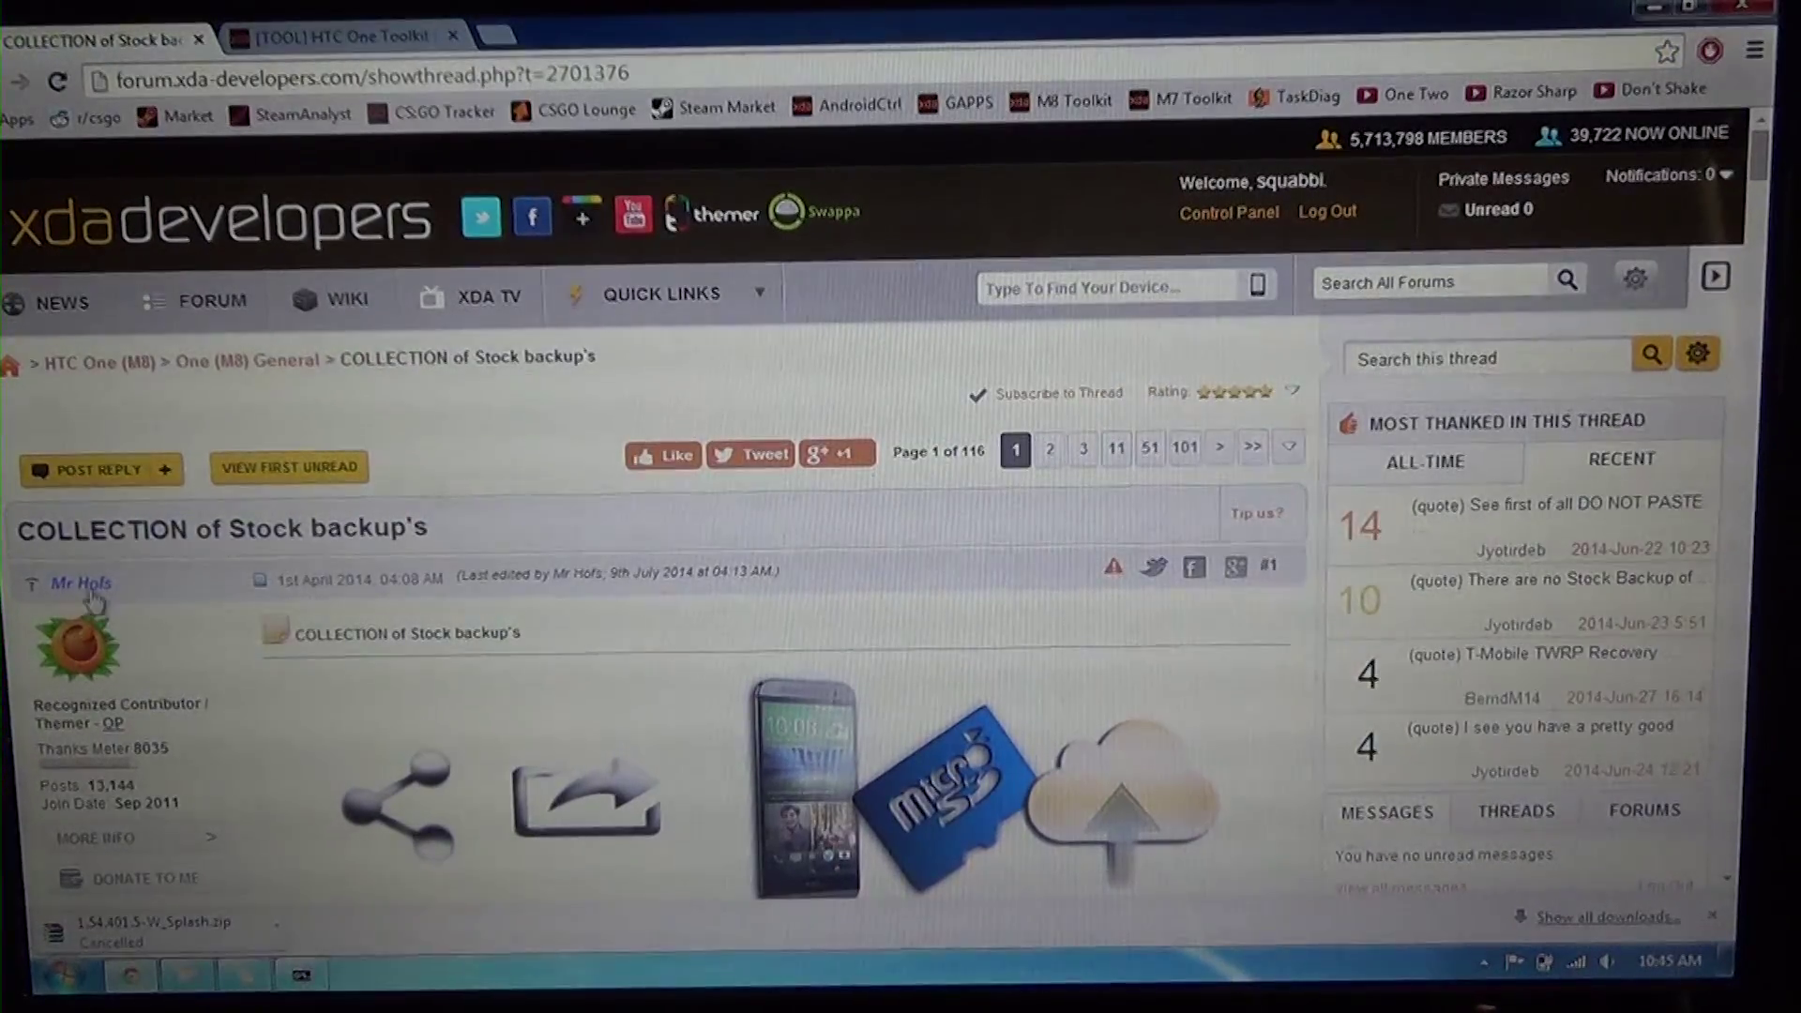
scroll(510, 553, "down", 4)
scroll(511, 552, "down", 3)
scroll(511, 551, "down", 1)
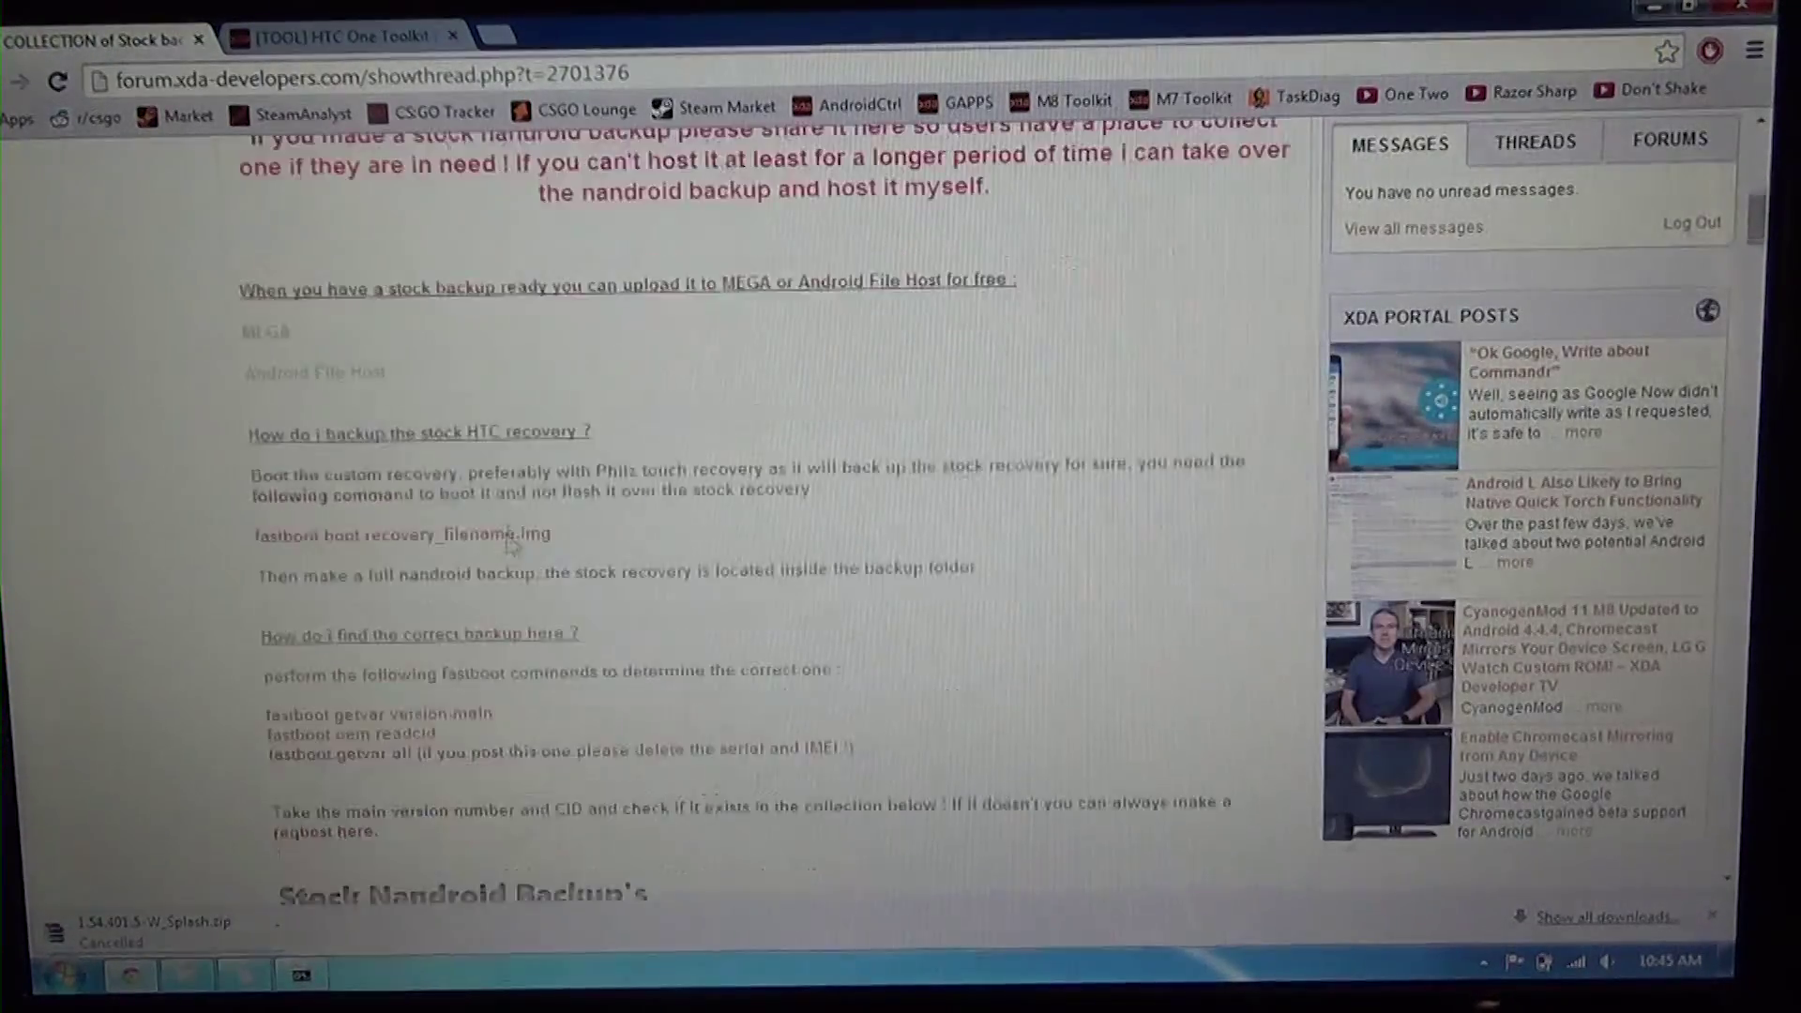
scroll(511, 552, "down", 2)
scroll(504, 561, "down", 2)
scroll(496, 570, "down", 1)
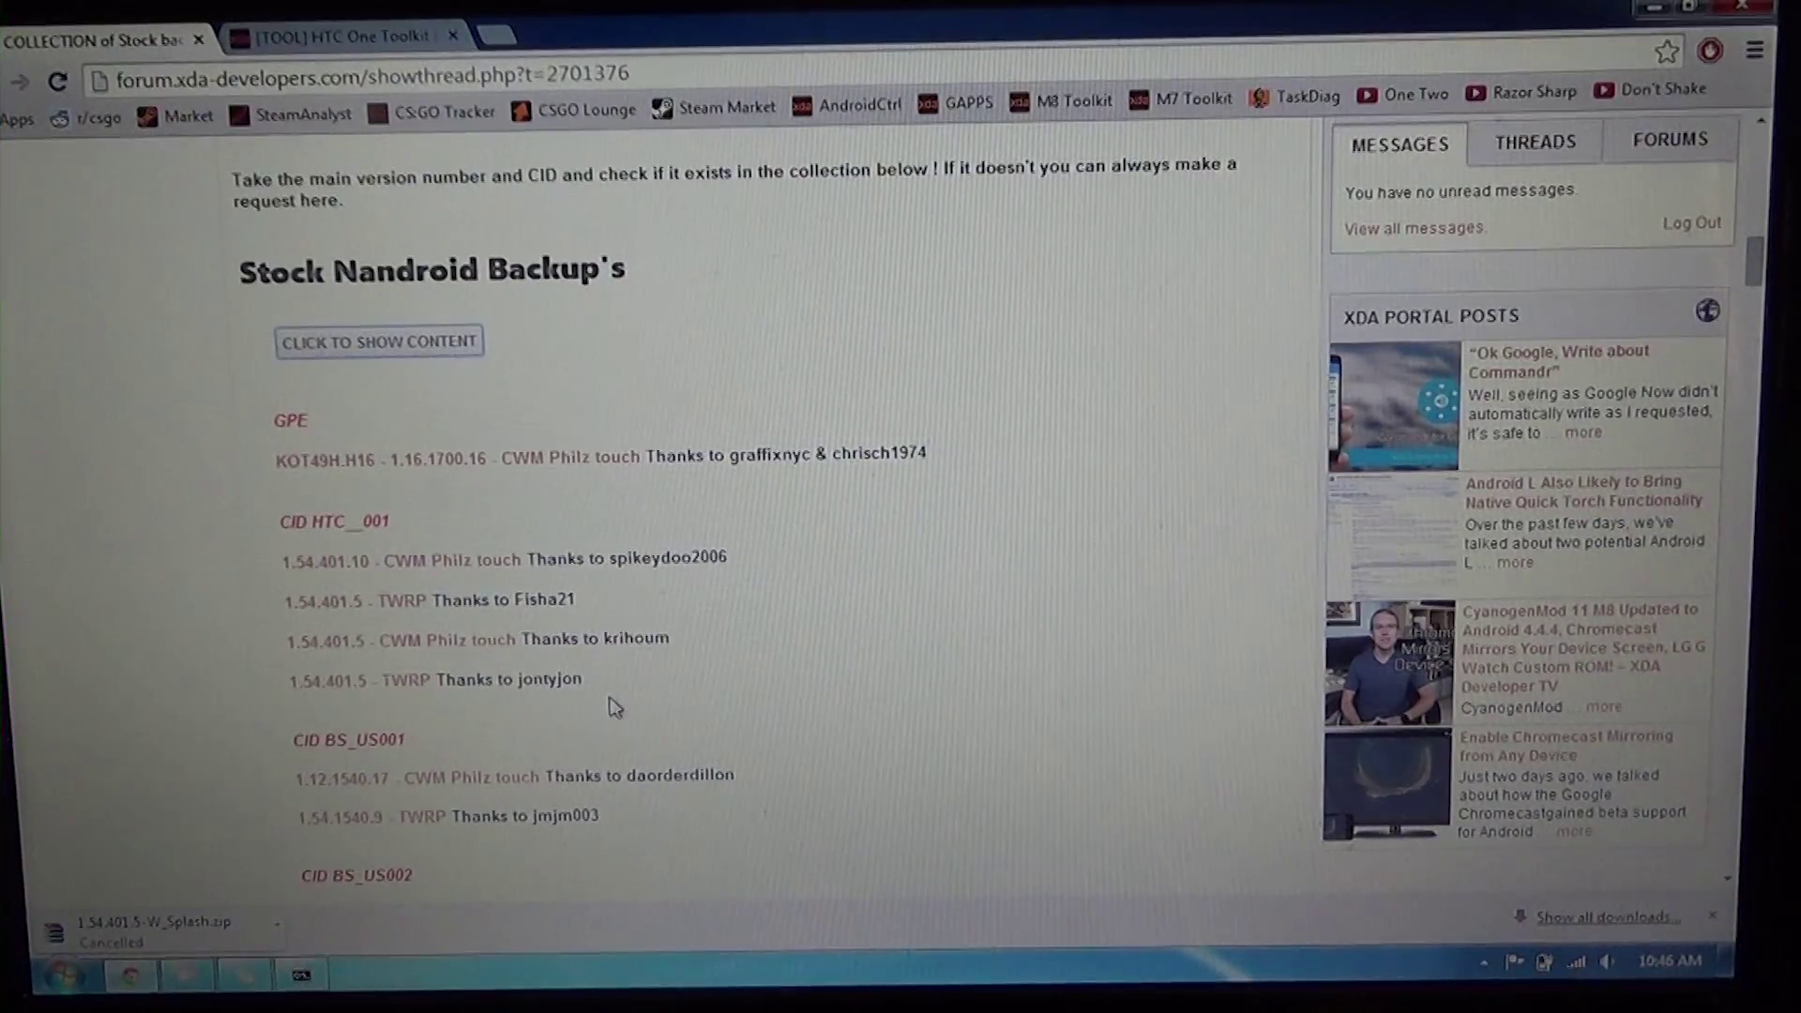
scroll(613, 706, "down", 5)
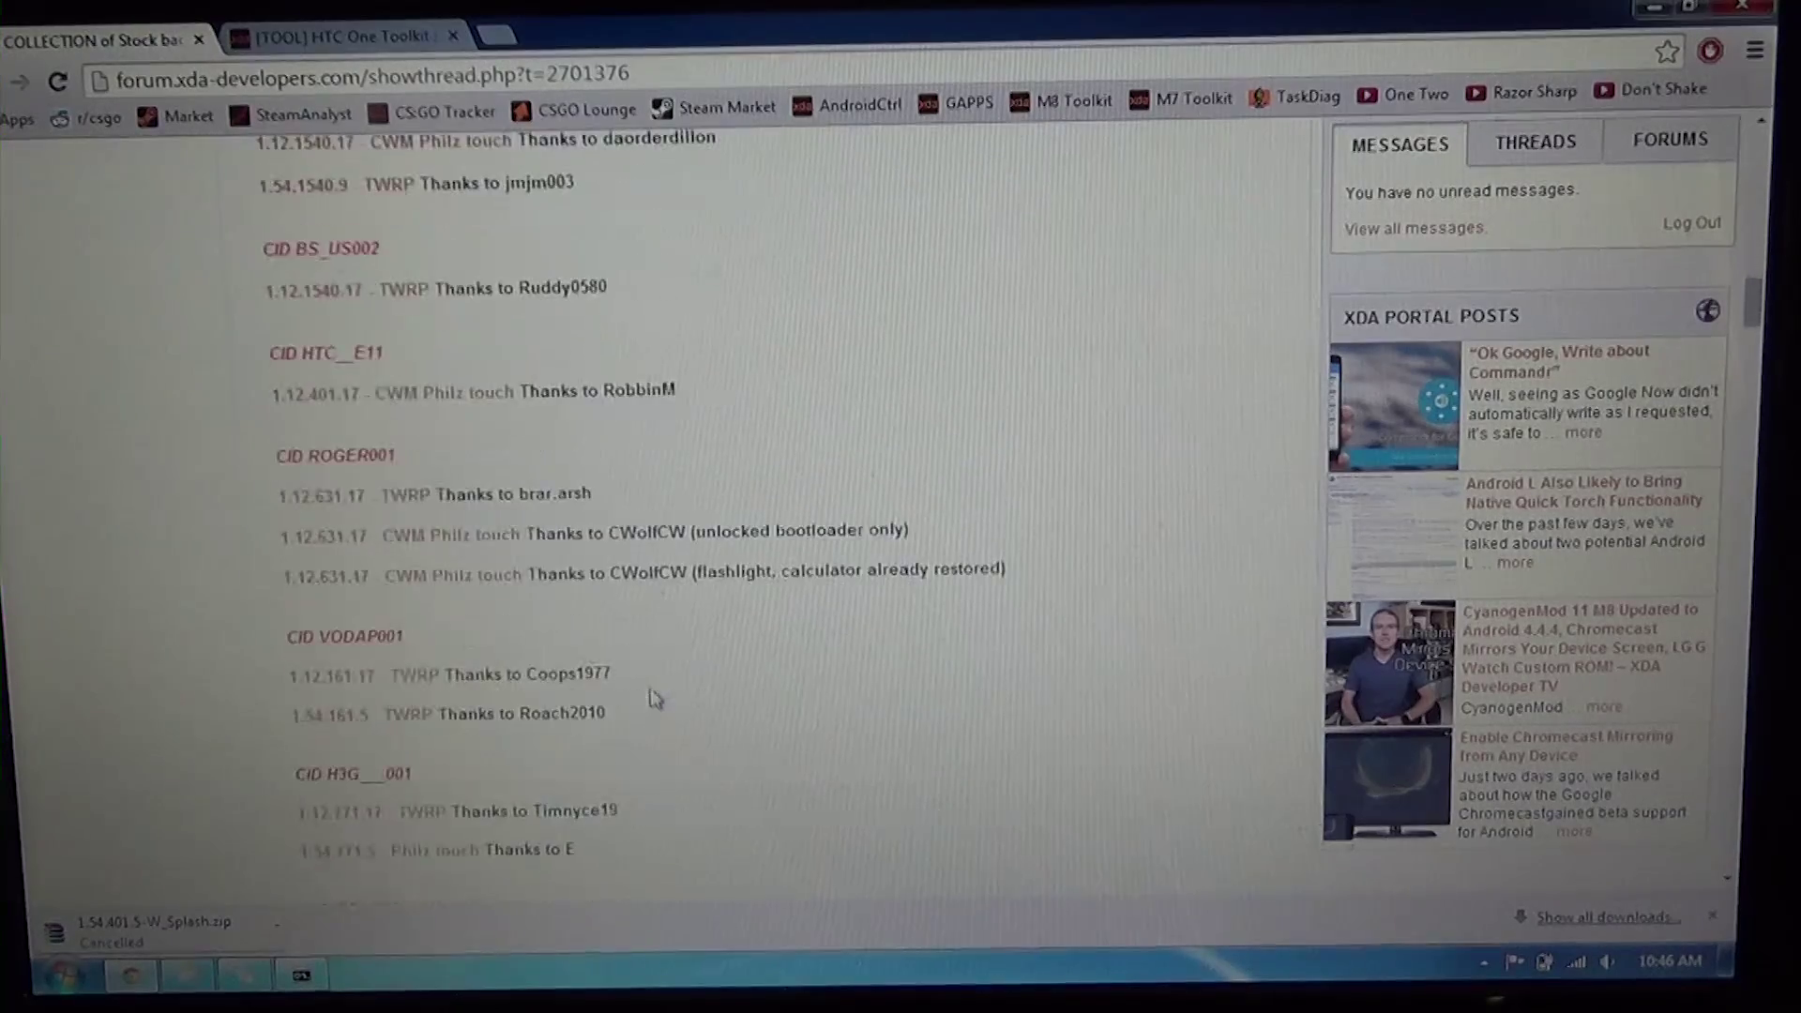
scroll(403, 549, "down", 2)
scroll(394, 688, "down", 2)
scroll(393, 691, "down", 2)
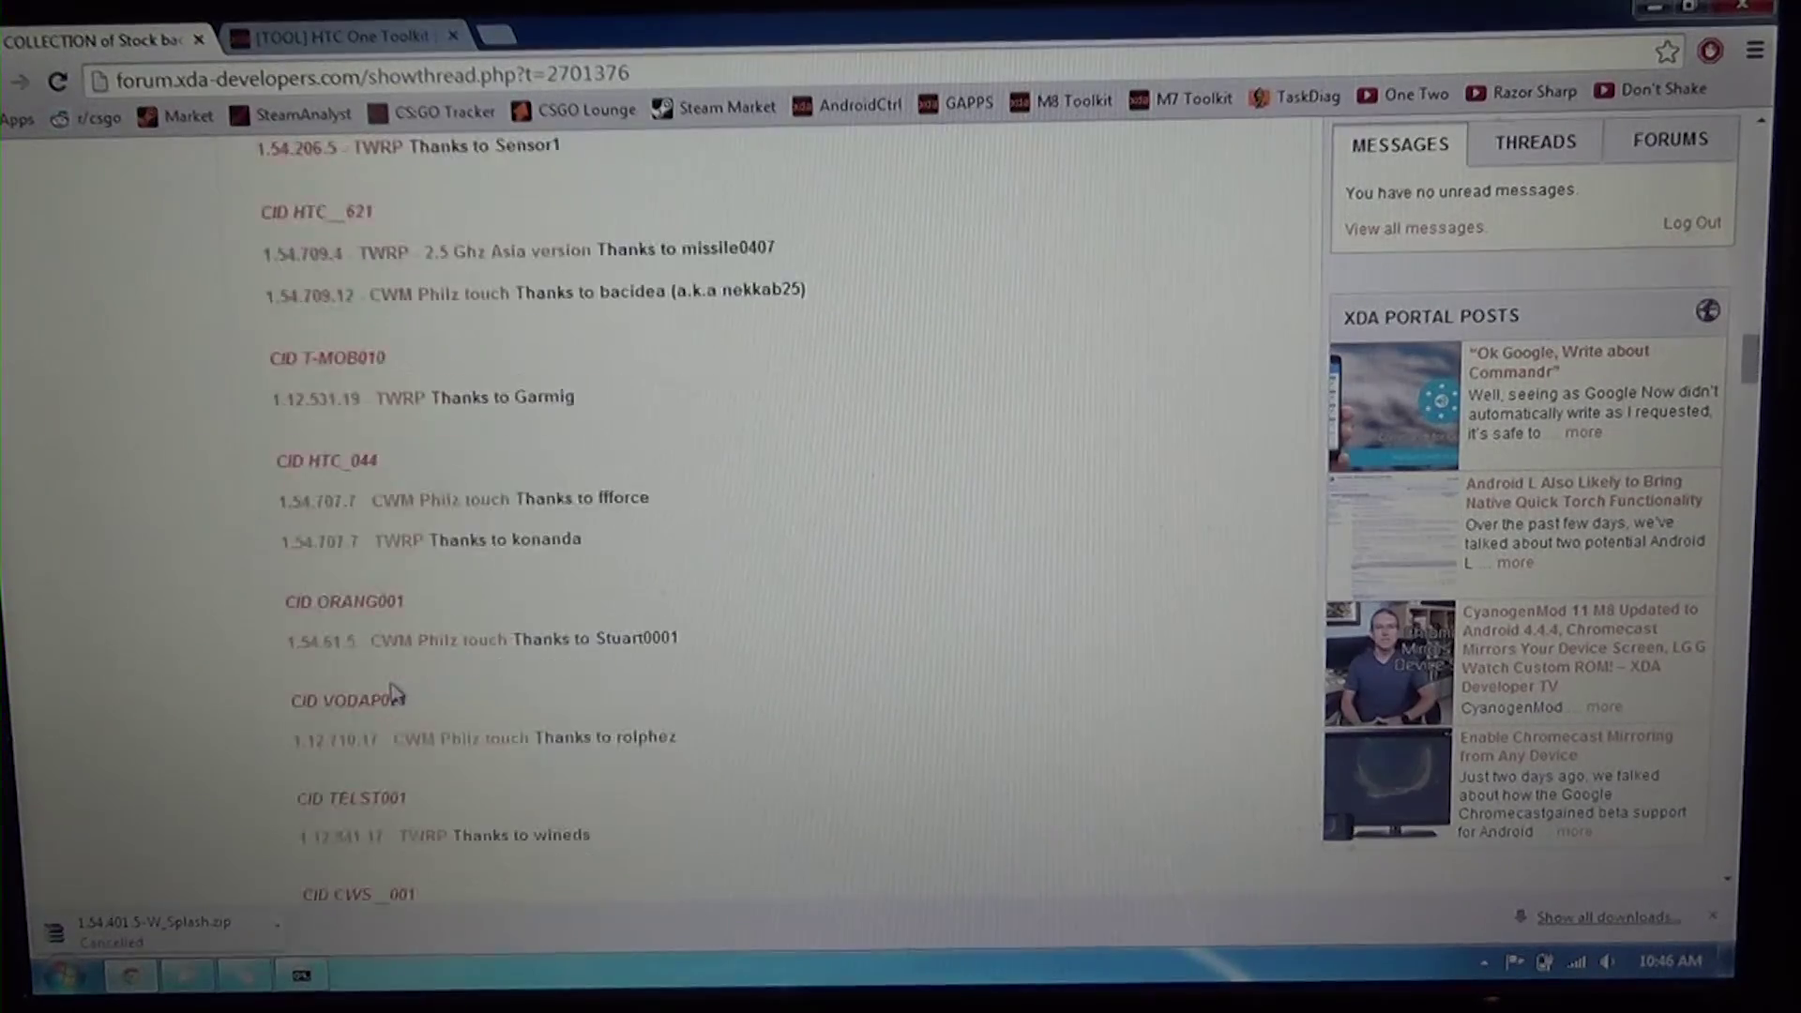
scroll(394, 700, "down", 2)
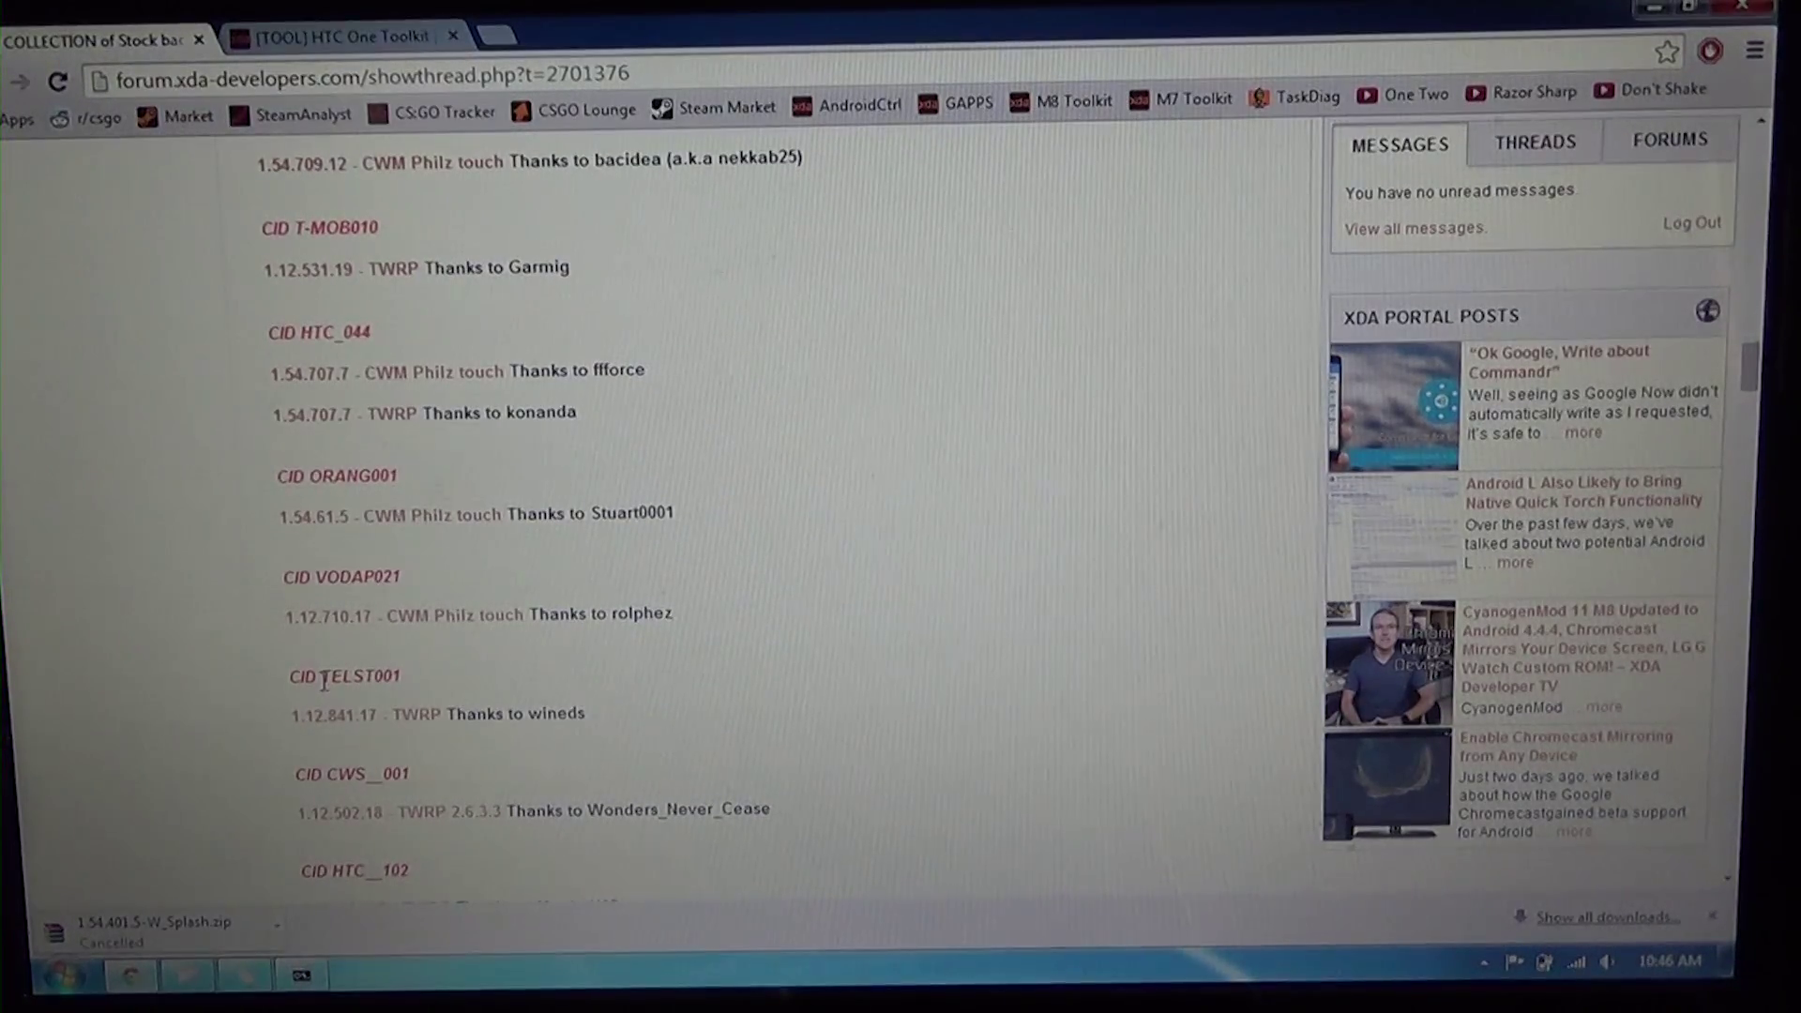
scroll(323, 681, "down", 5)
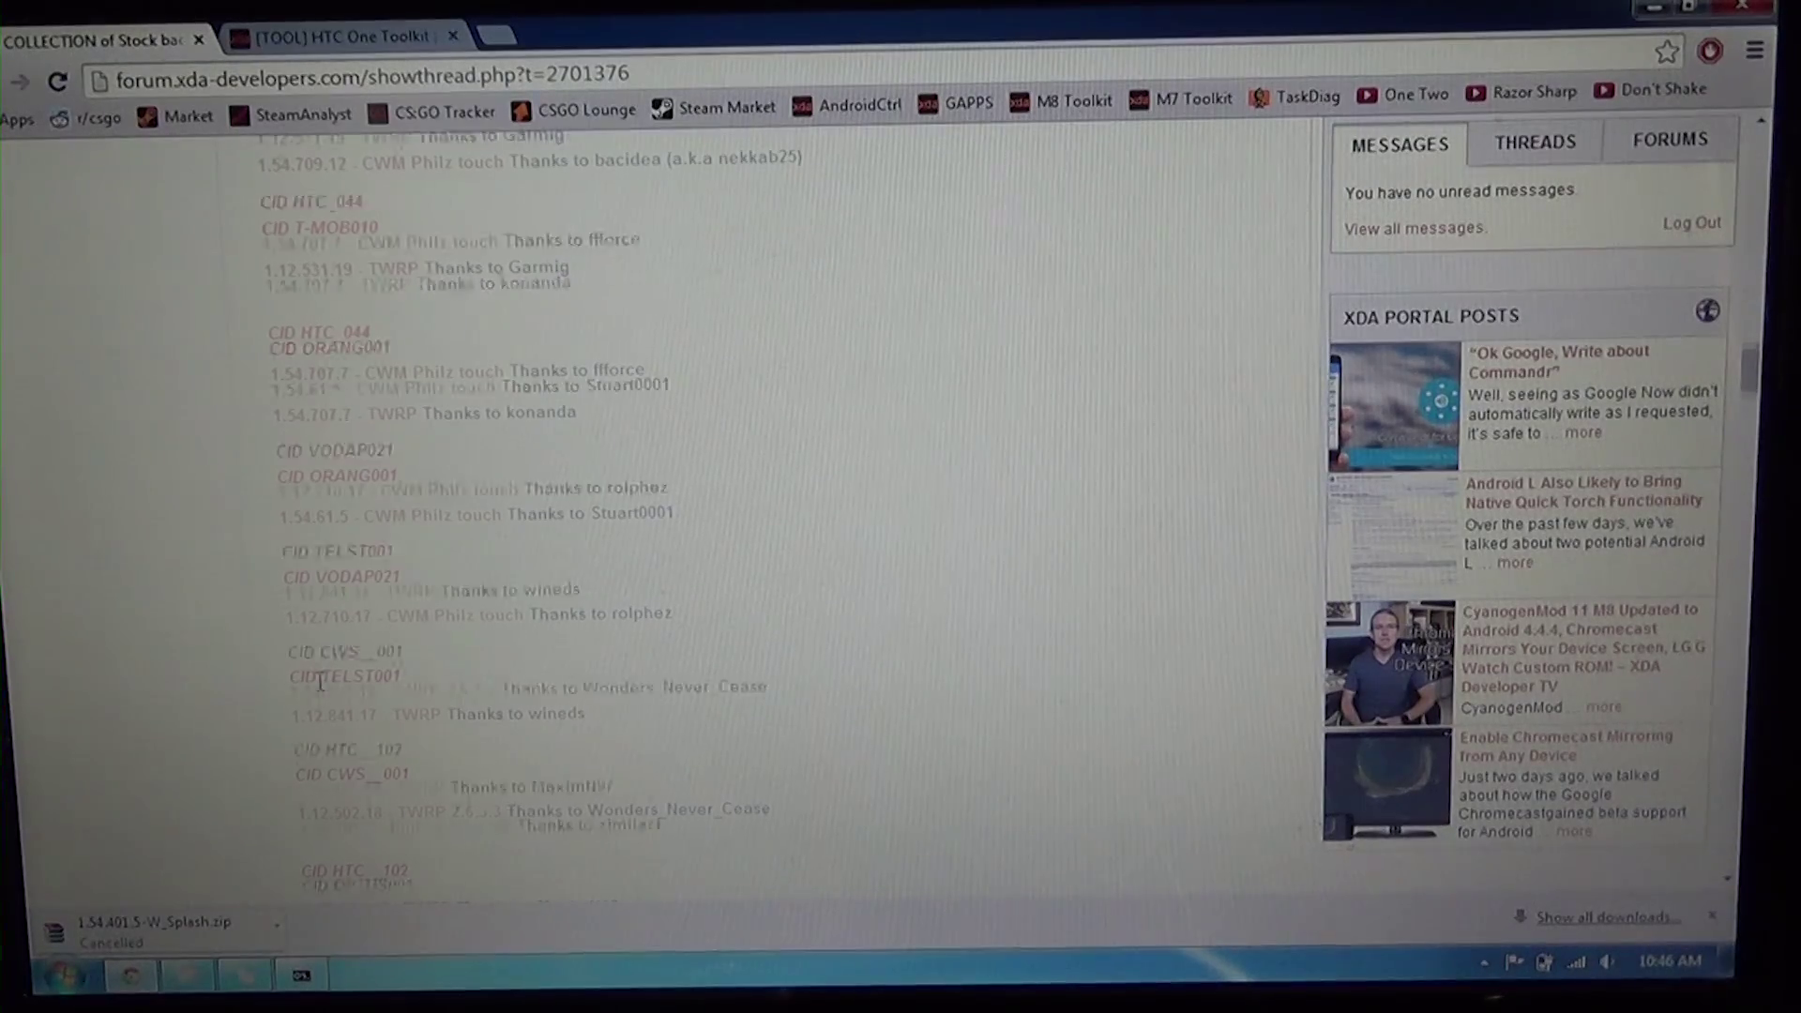
scroll(323, 681, "down", 5)
Expand the Stock Recoveries spoiler listing recovery versions including 1.54.401.5.
left_click(359, 651)
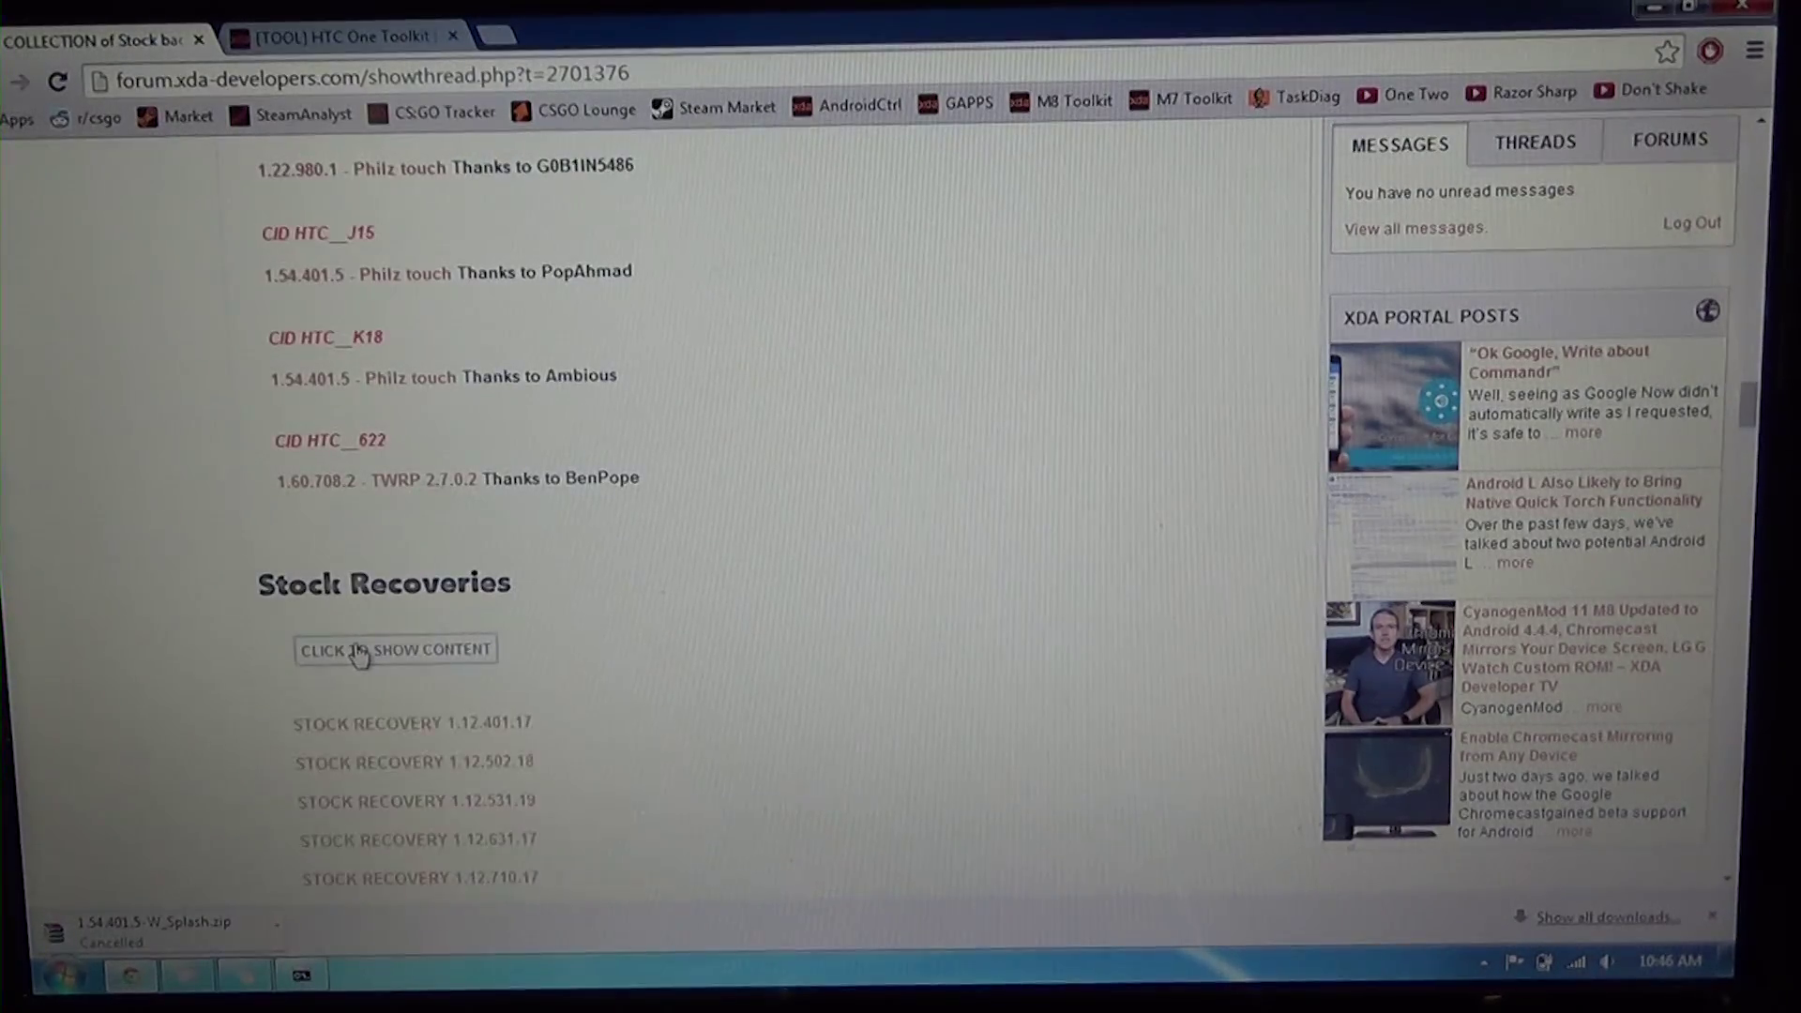
scroll(363, 647, "down", 3)
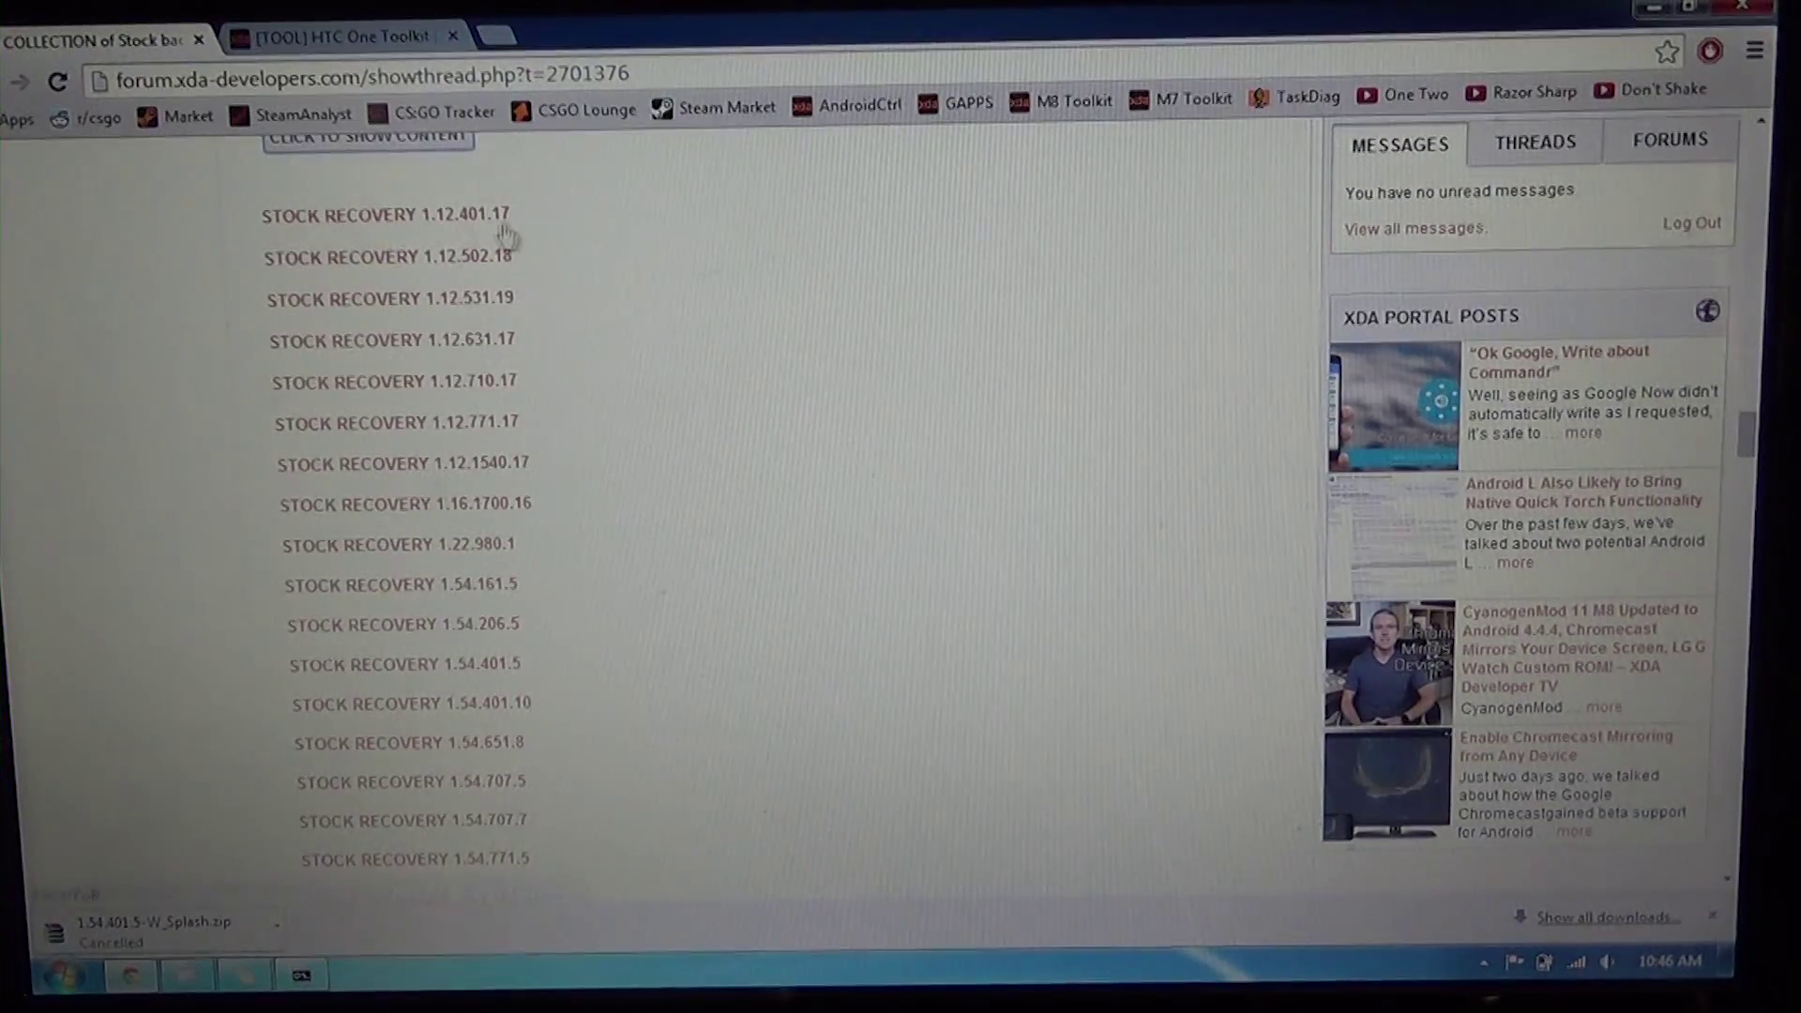
scroll(525, 528, "up", 3)
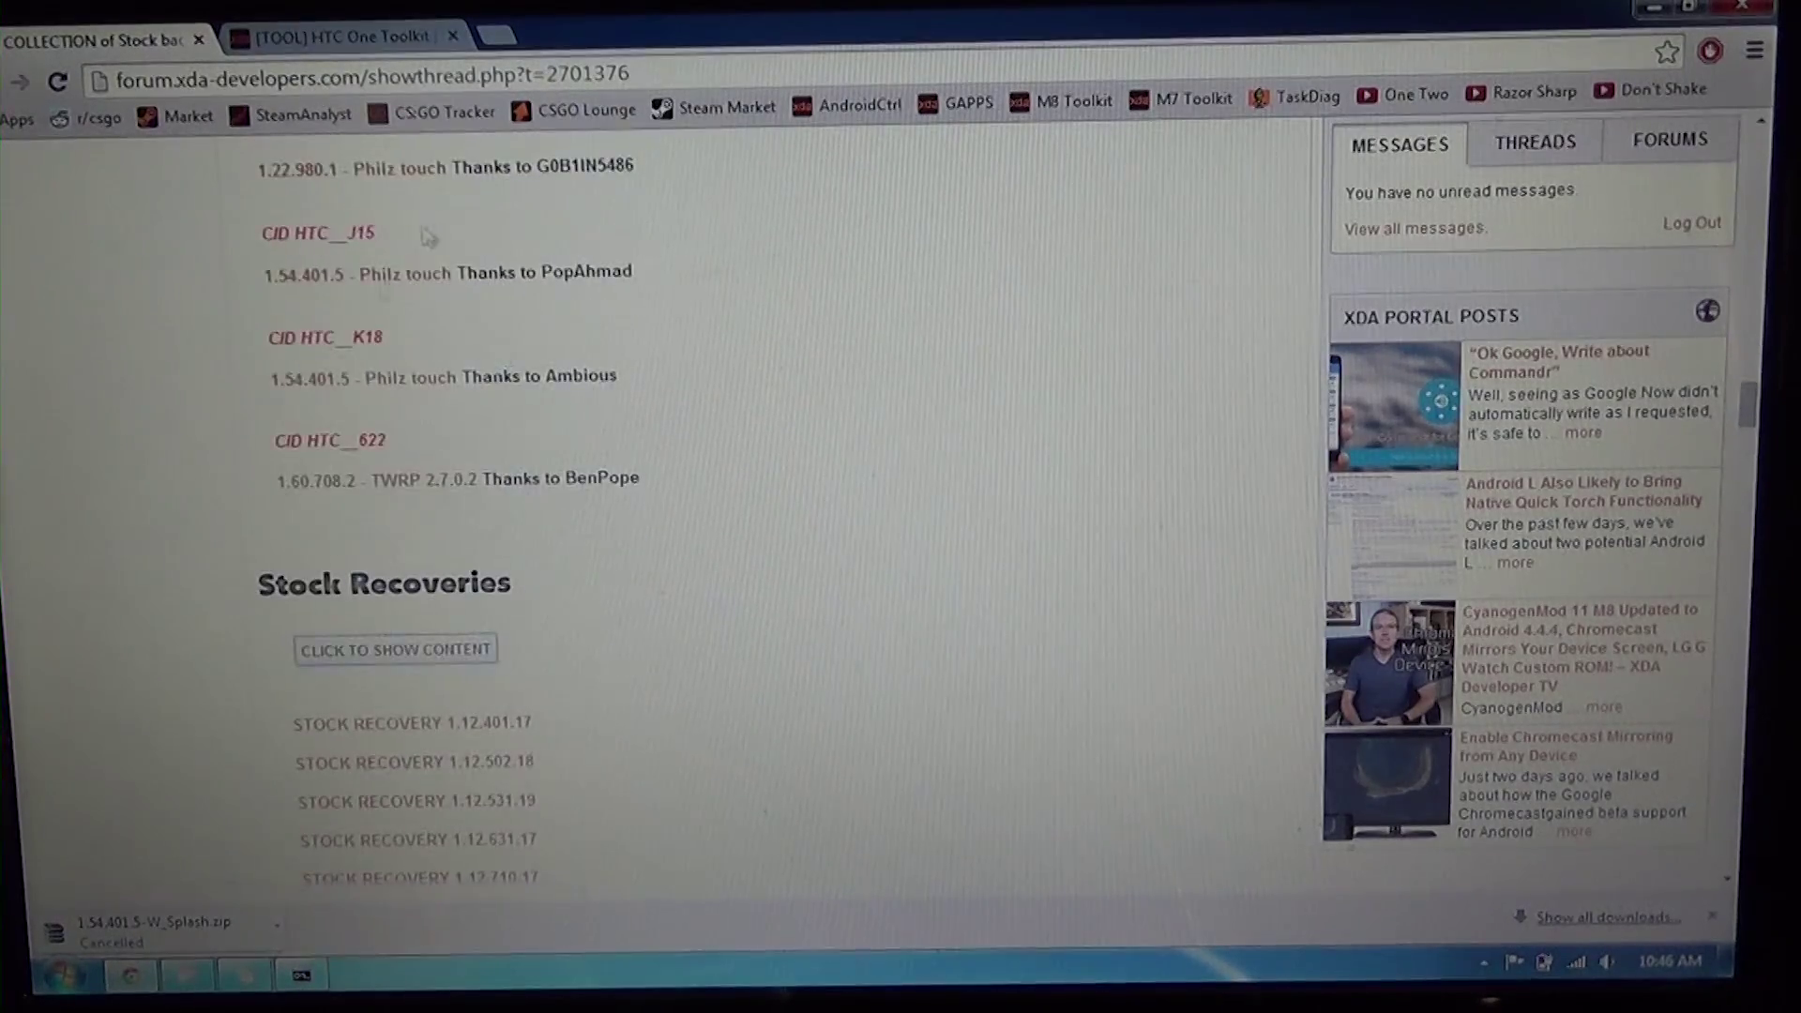